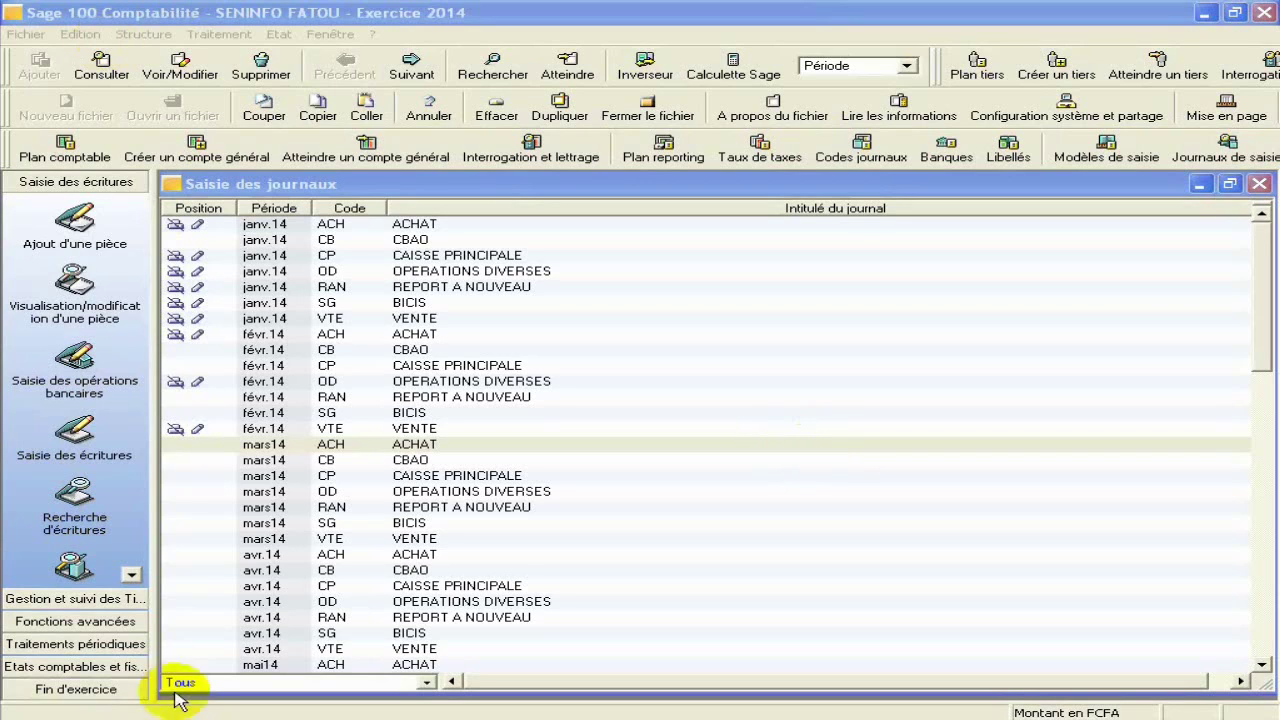
click(66, 572)
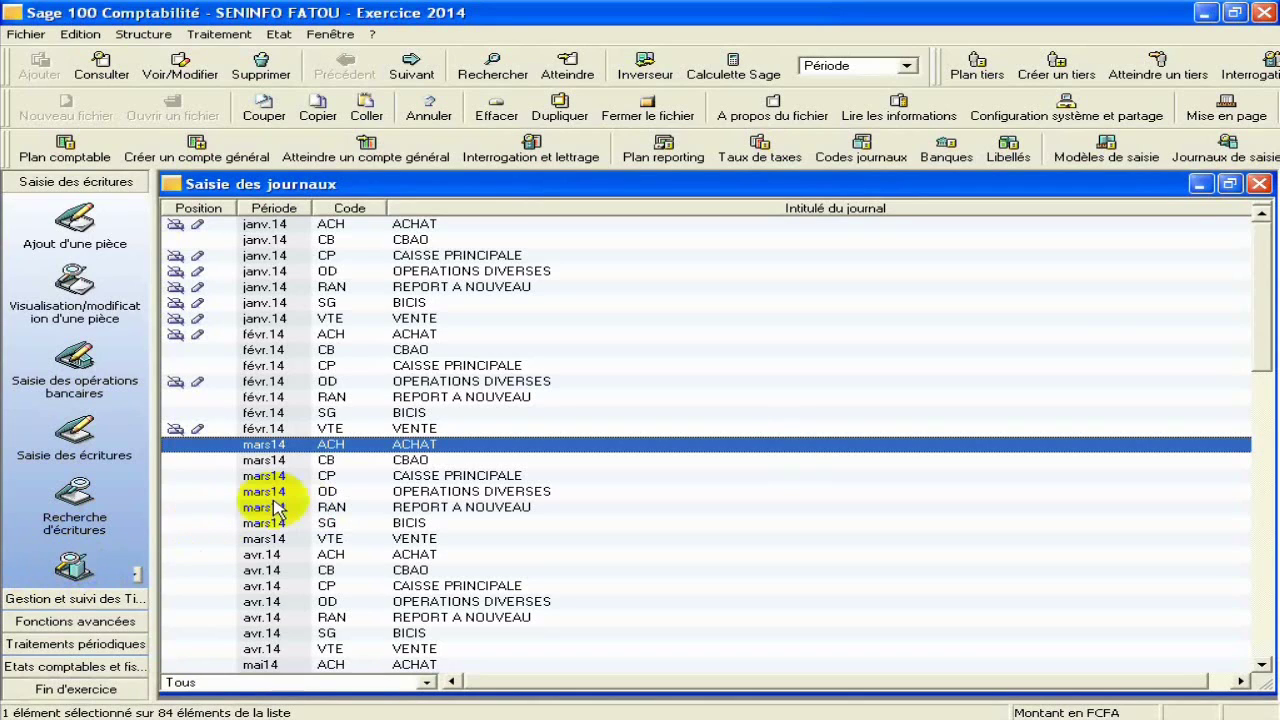
double_click(358, 450)
click(820, 187)
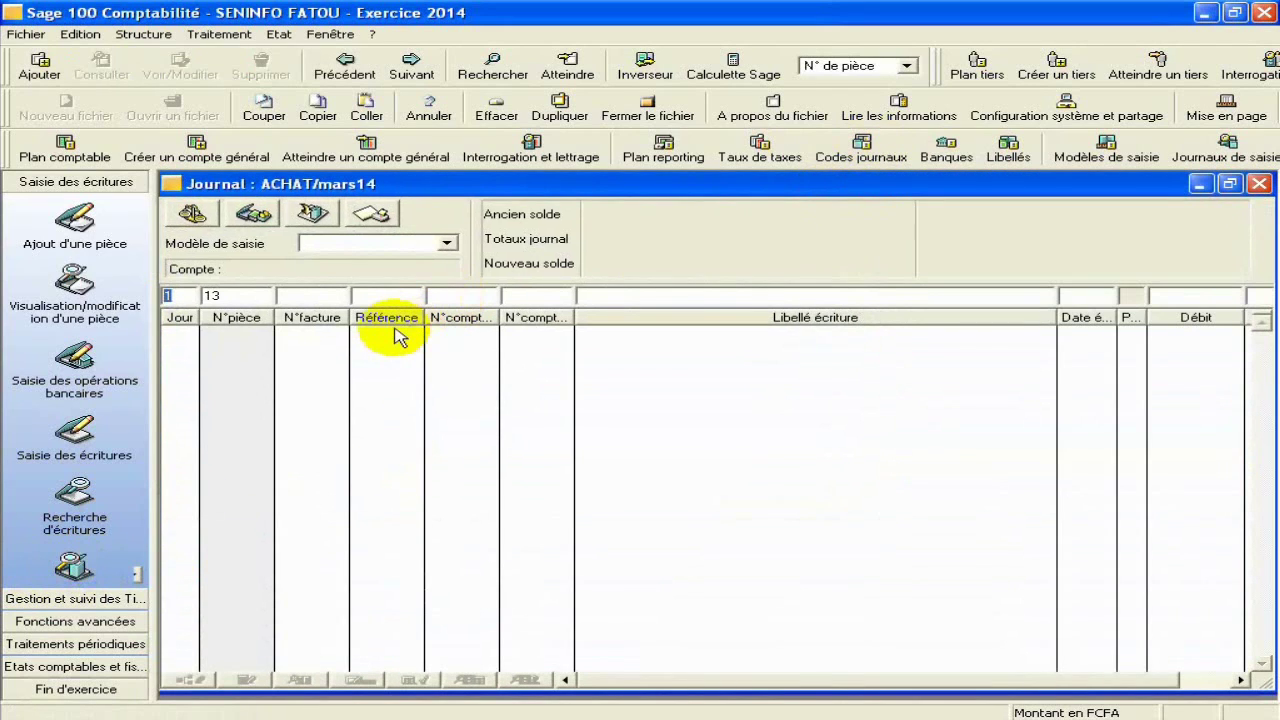
key(Tab)
key(Tab)
key(Tab)
click(1036, 391)
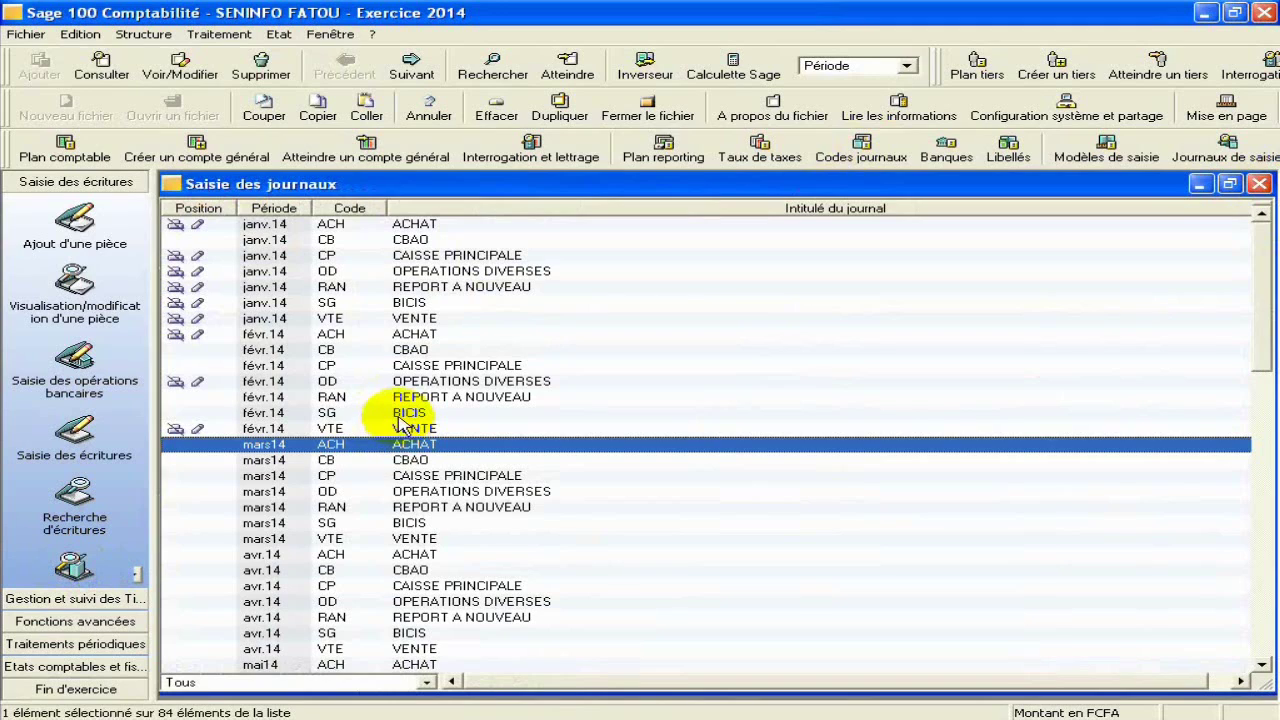
Open the BICIS journal for févr.14 and start an entry line on general account 411000 for the DAK'COM third party.
click(402, 412)
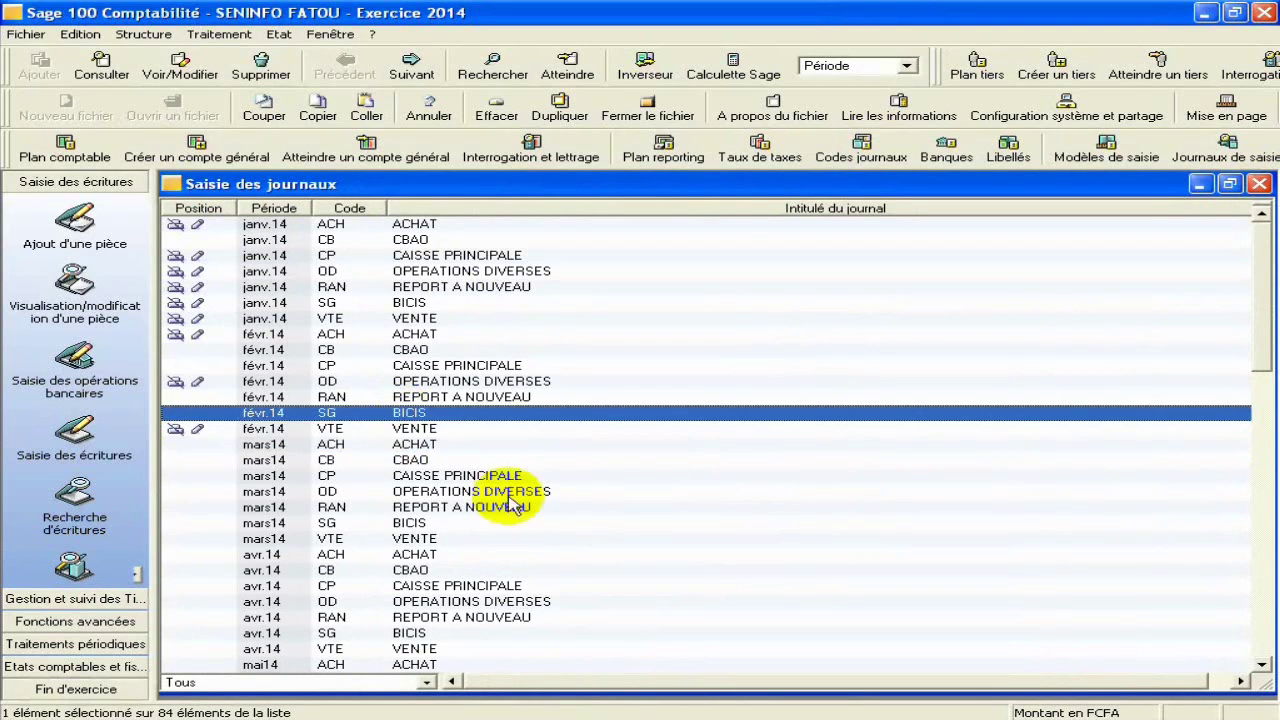
key(Return)
click(951, 296)
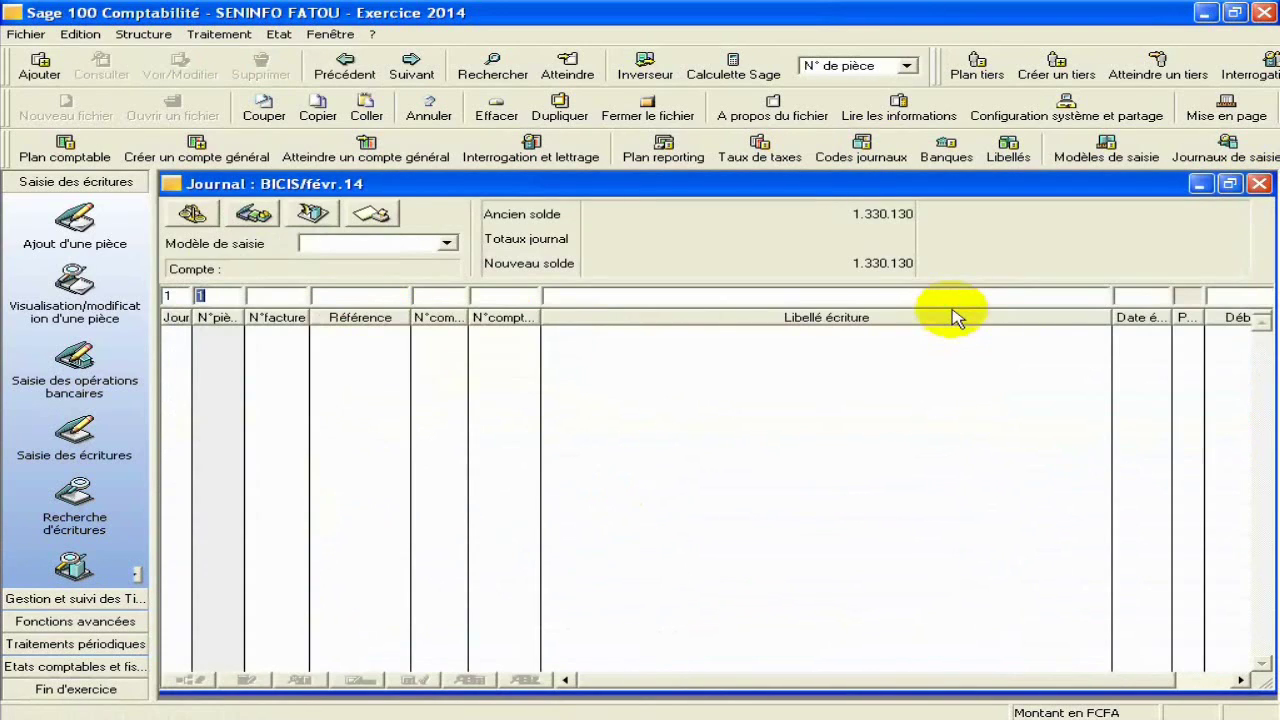
key(Tab)
key(Tab)
key(Tab)
text(411000)
key(Tab)
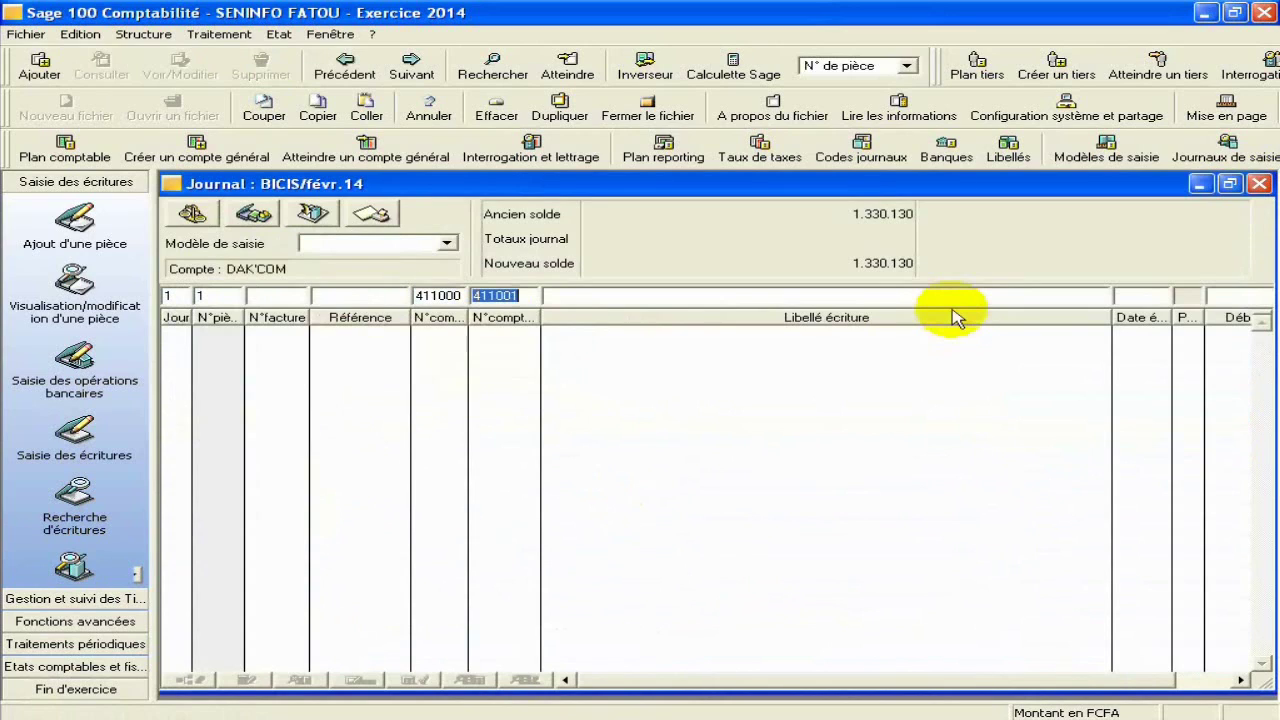
Enter the label "Reèglement" on the entry line and close the BICIS journal without recording the line.
key(Tab)
text(Ree)
text(glement)
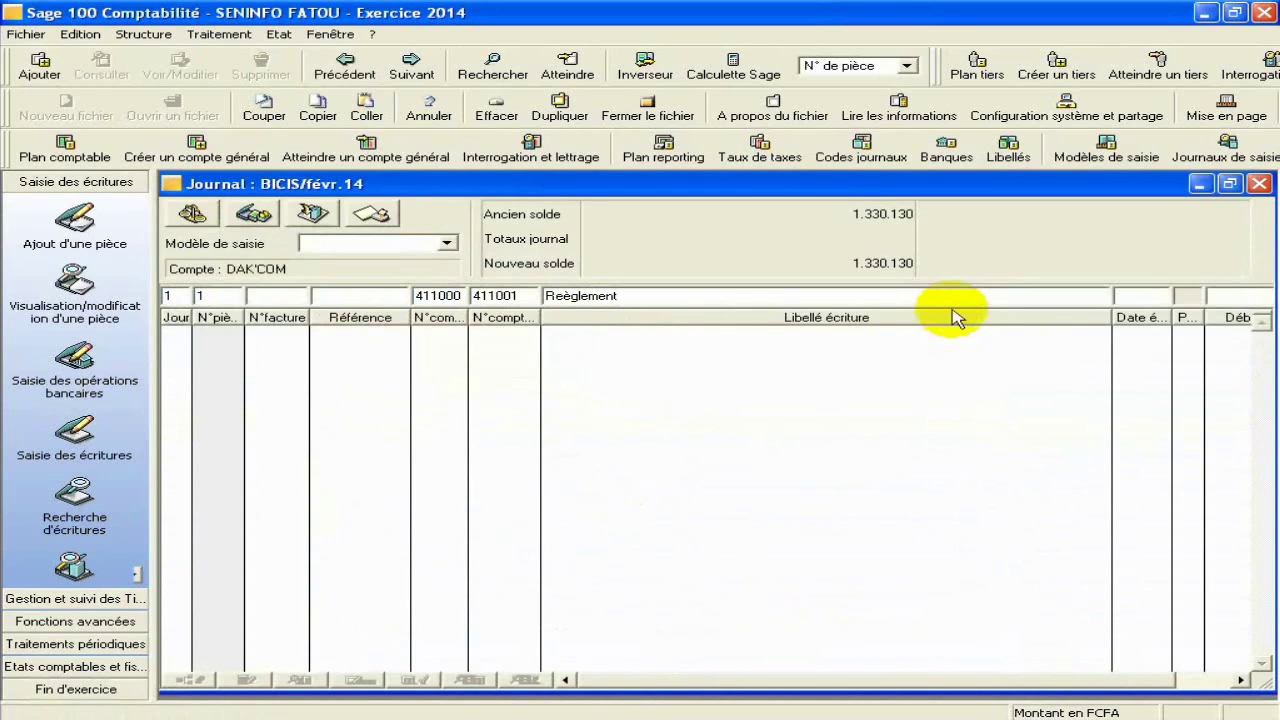
click(525, 296)
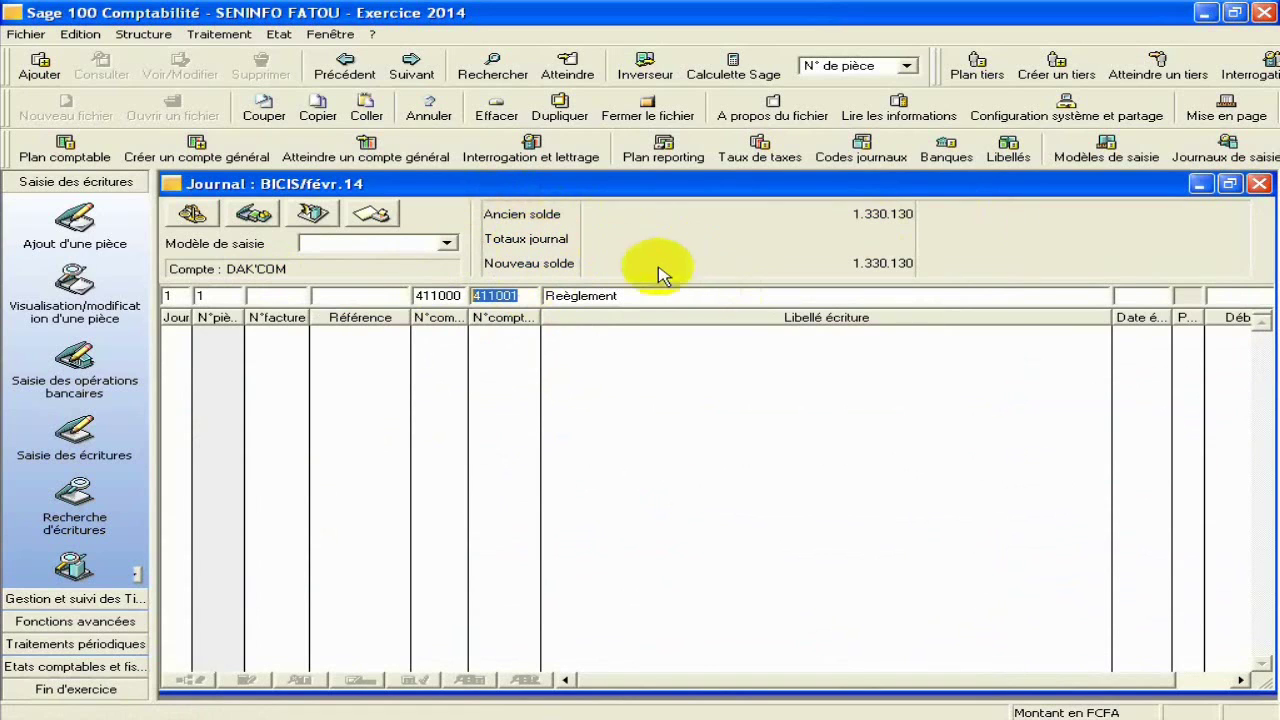
click(1258, 184)
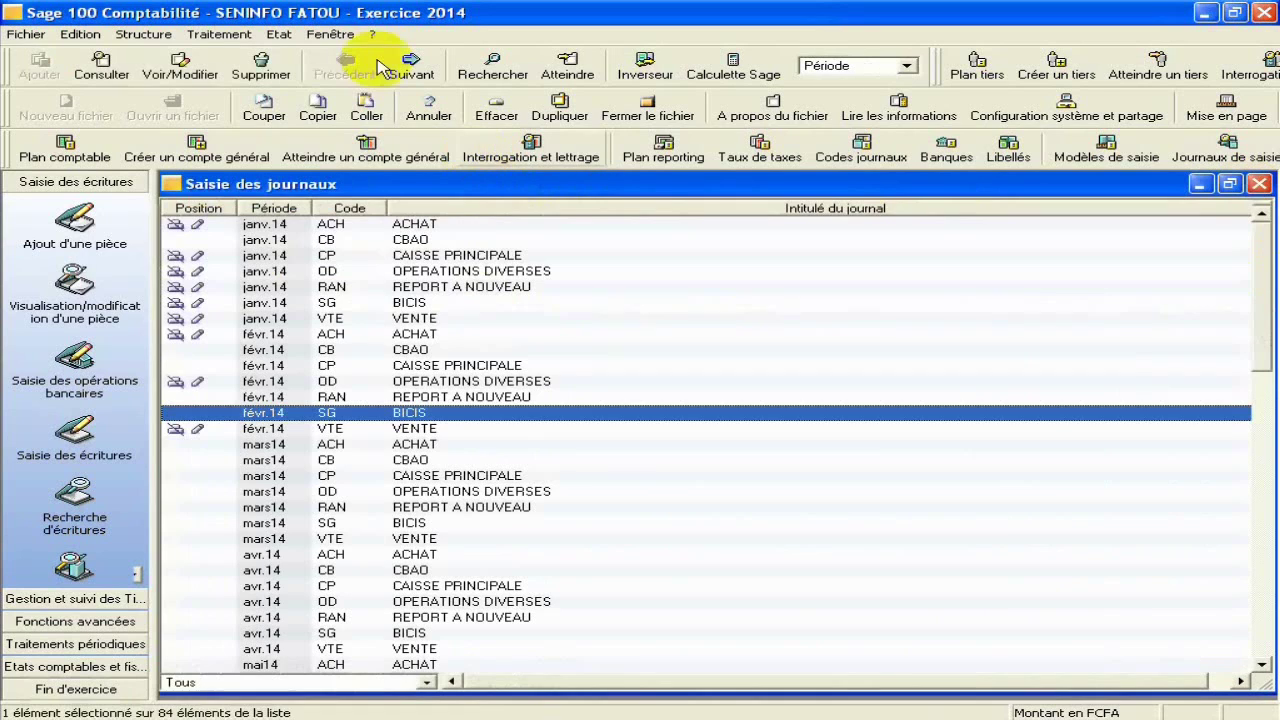
Turn on the display of balances during entry for third-party accounts (comptes de tiers) in the preferences.
click(345, 38)
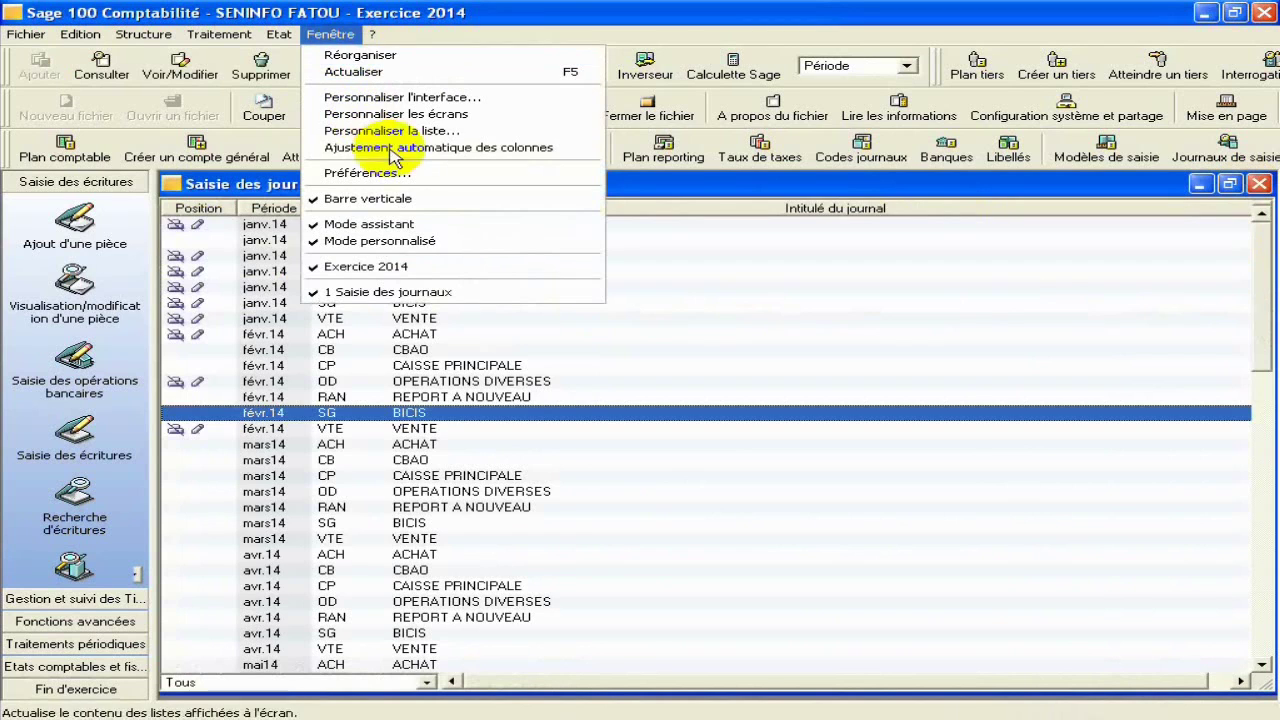
click(410, 173)
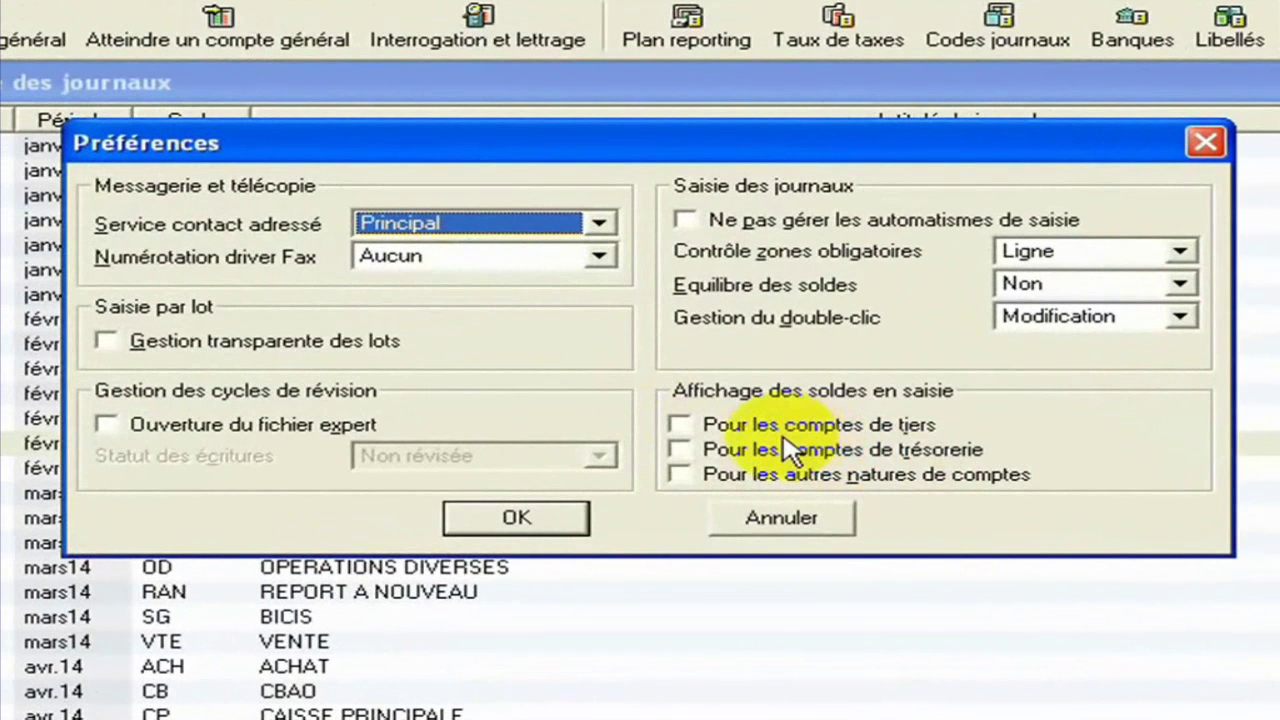
click(772, 426)
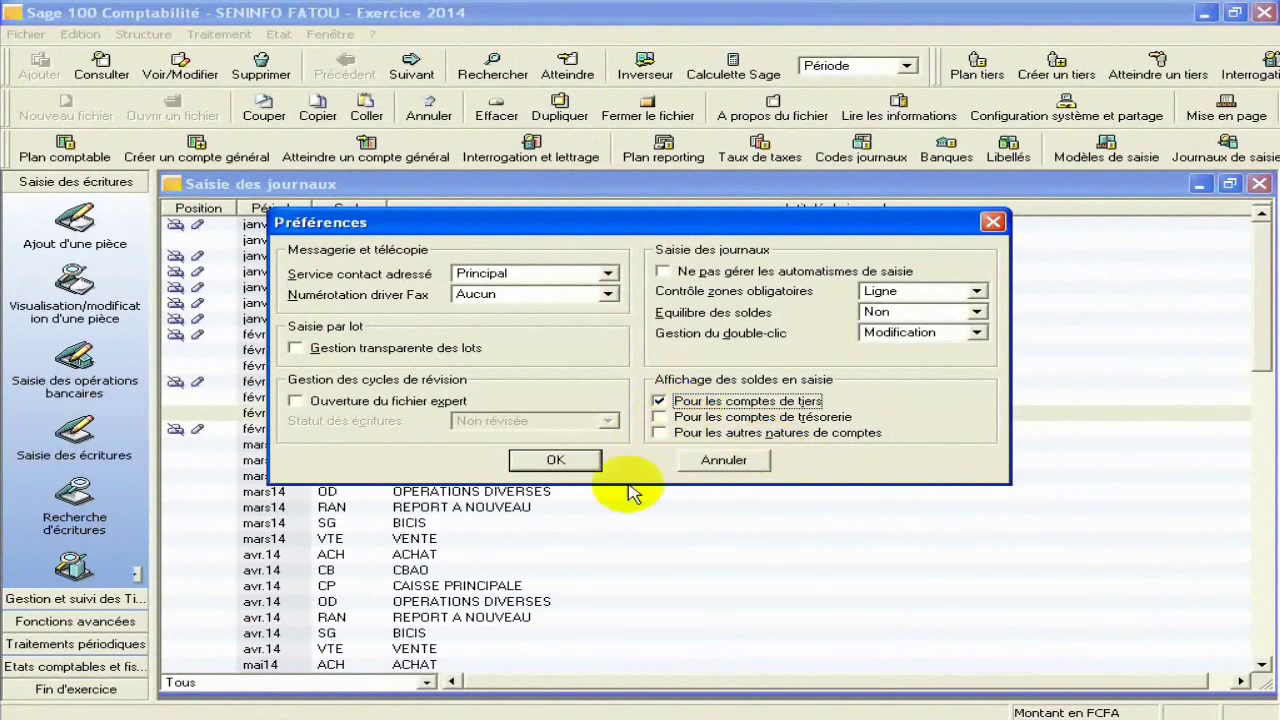
click(557, 462)
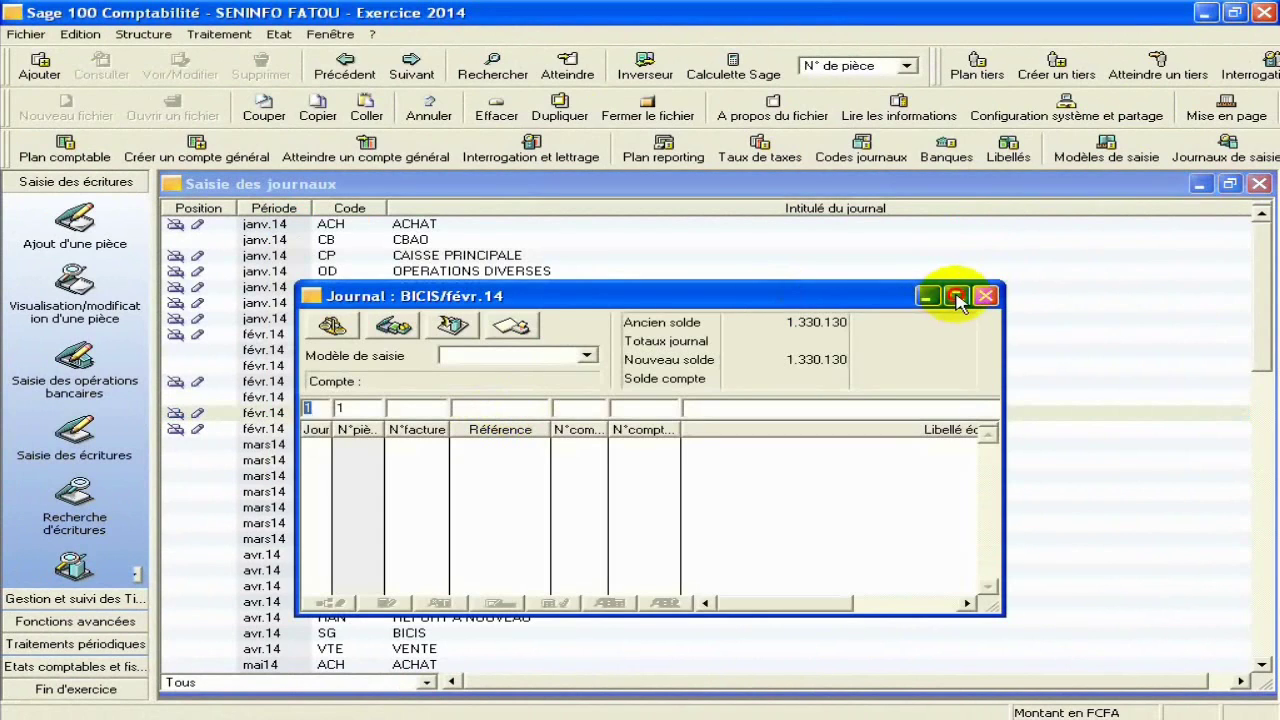
In an enlarged BICIS févr.14 journal, enter general account 411000 on a new line to check the DAK'COM account balance.
click(956, 297)
key(Tab)
key(Tab)
key(Tab)
key(Tab)
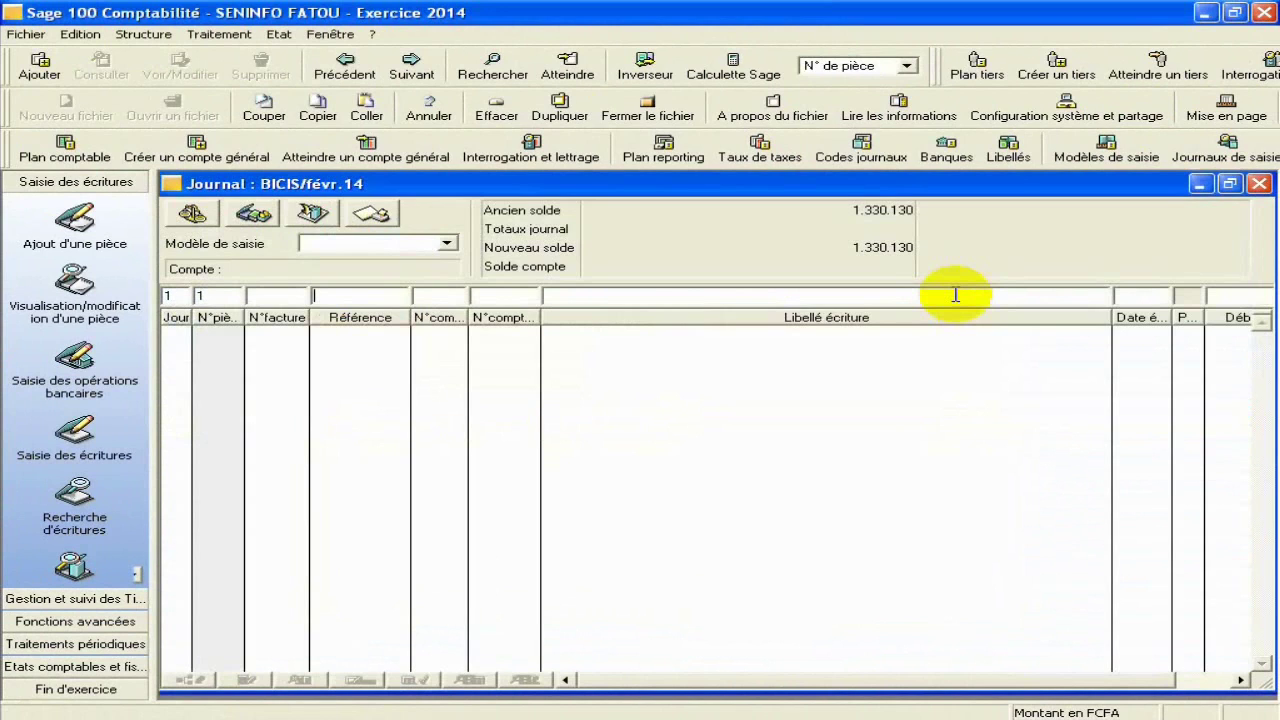
text(411000)
key(Tab)
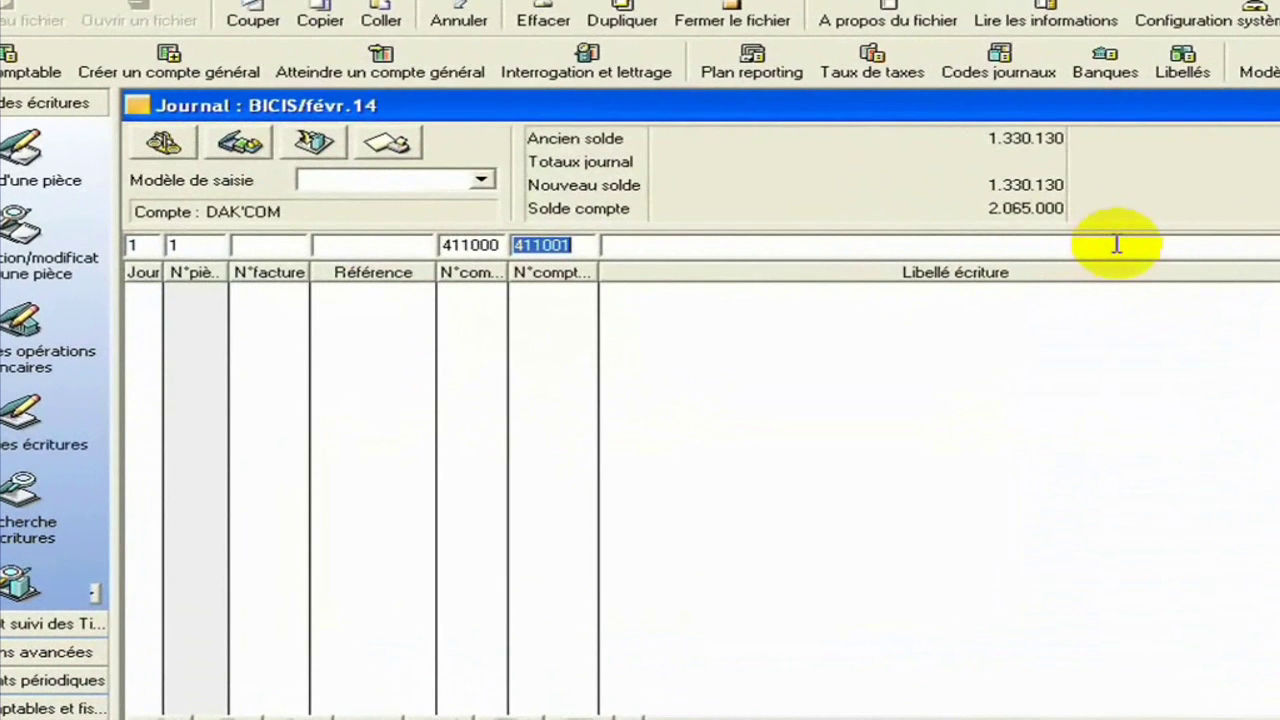
key(Tab)
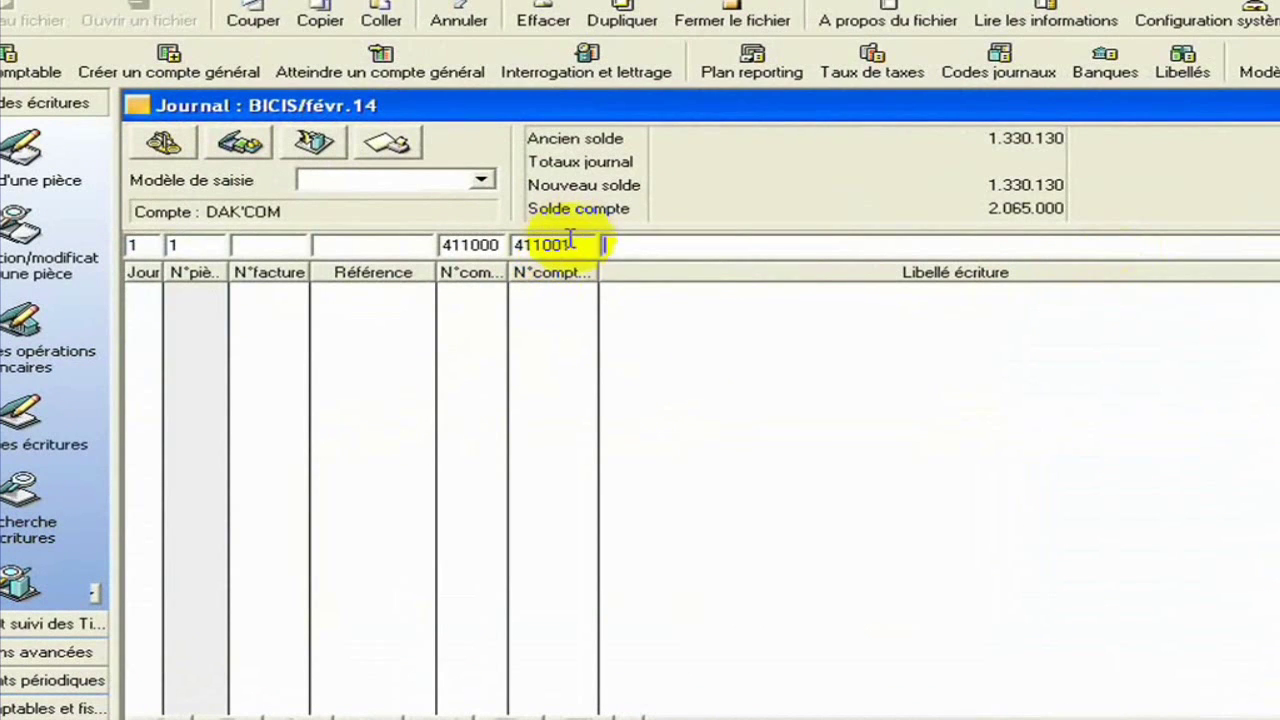
drag(584, 247, 140, 252)
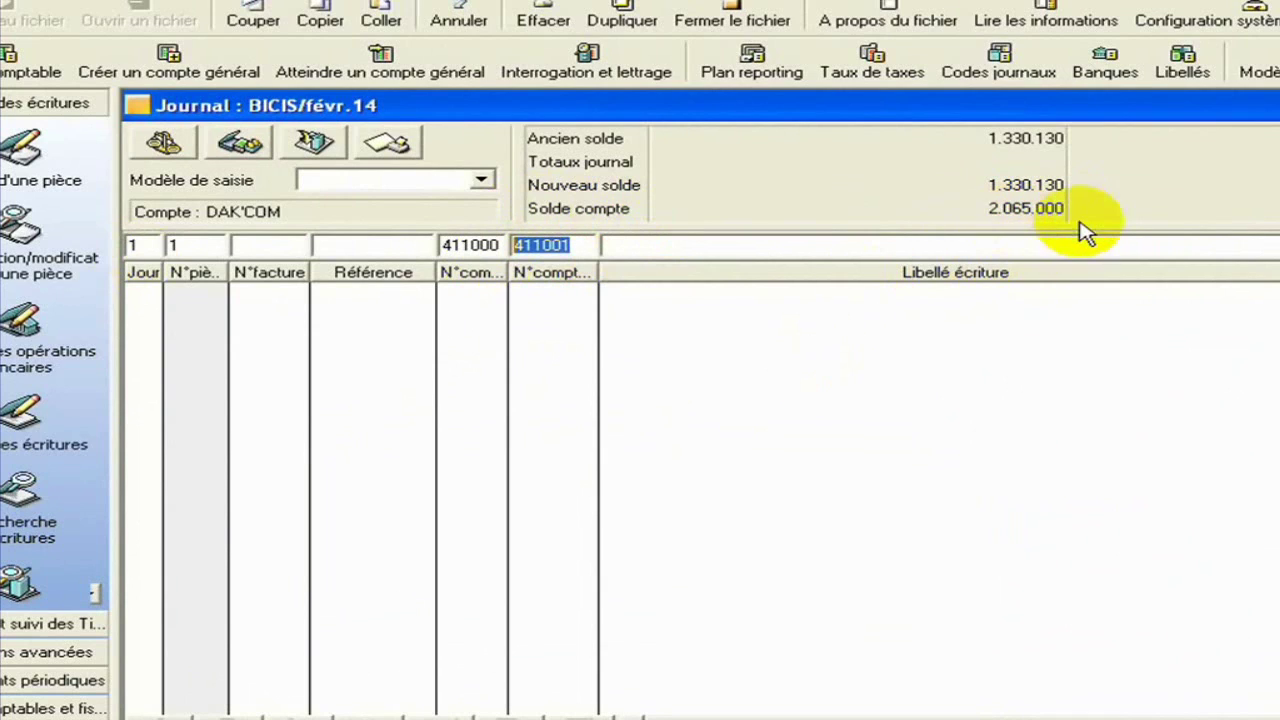
Review the third-party balance display option in the preferences, and close the BICIS journal and the journal list.
click(331, 31)
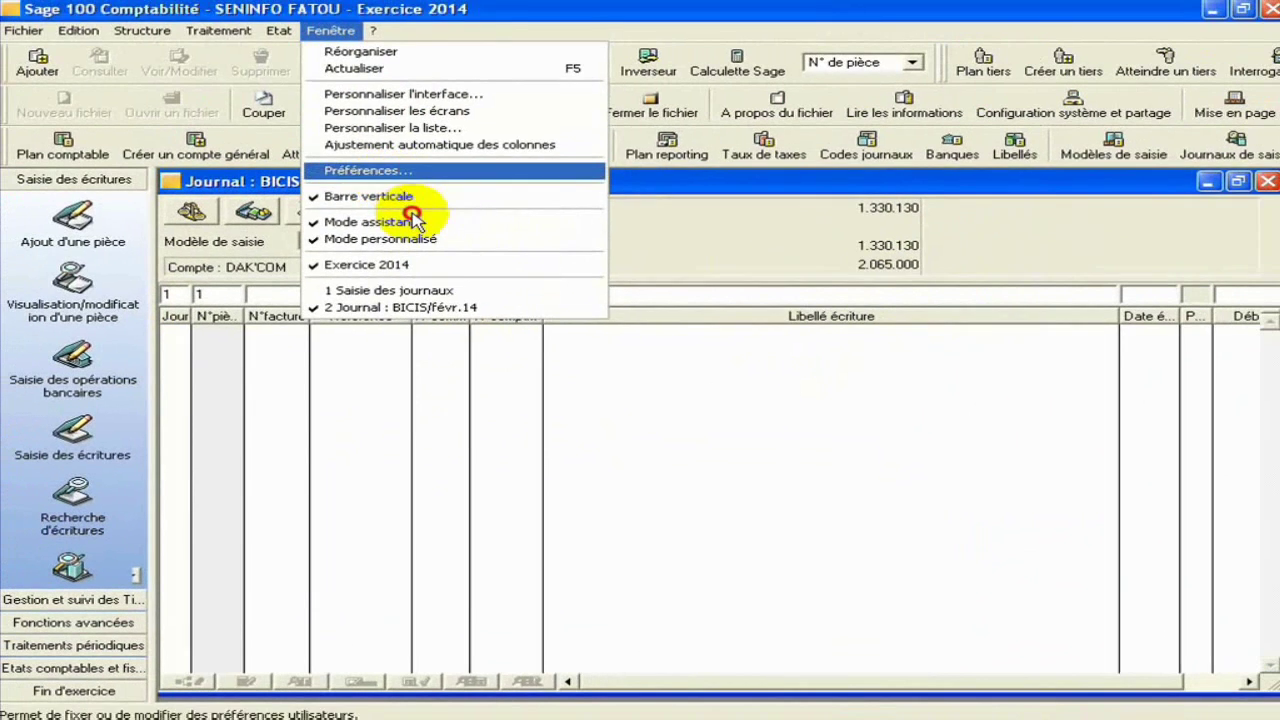
click(400, 172)
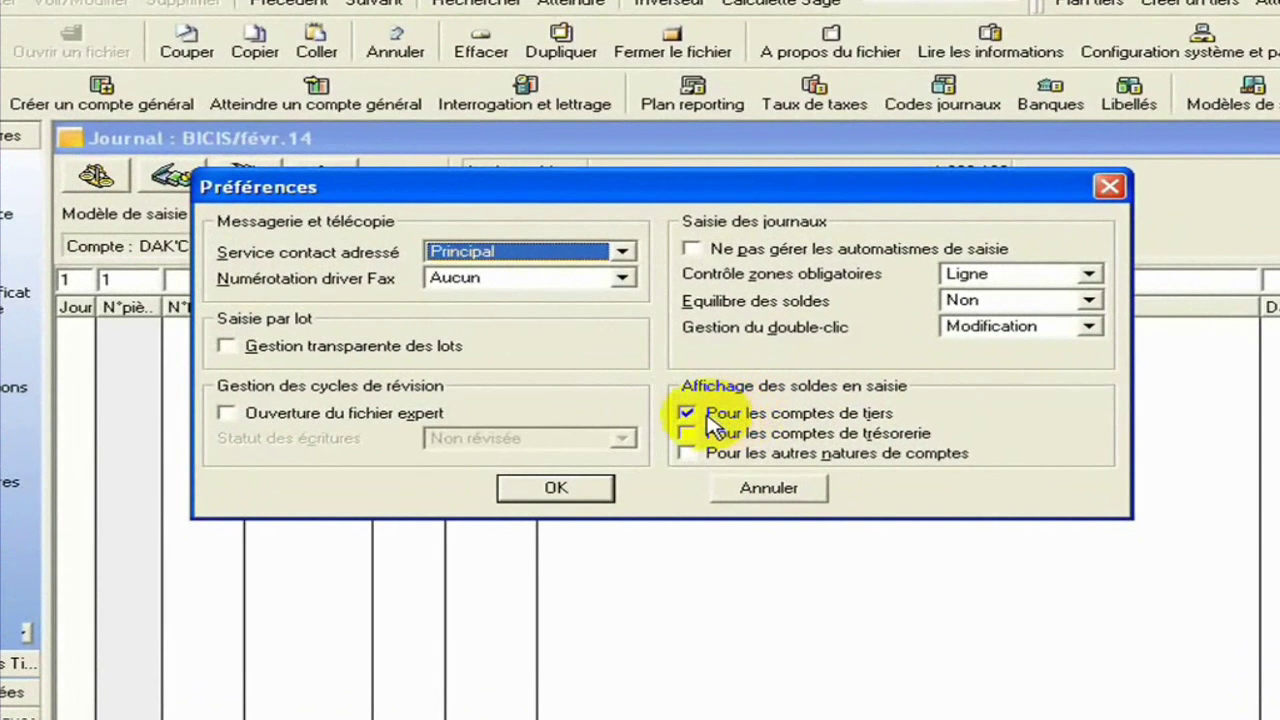
click(598, 488)
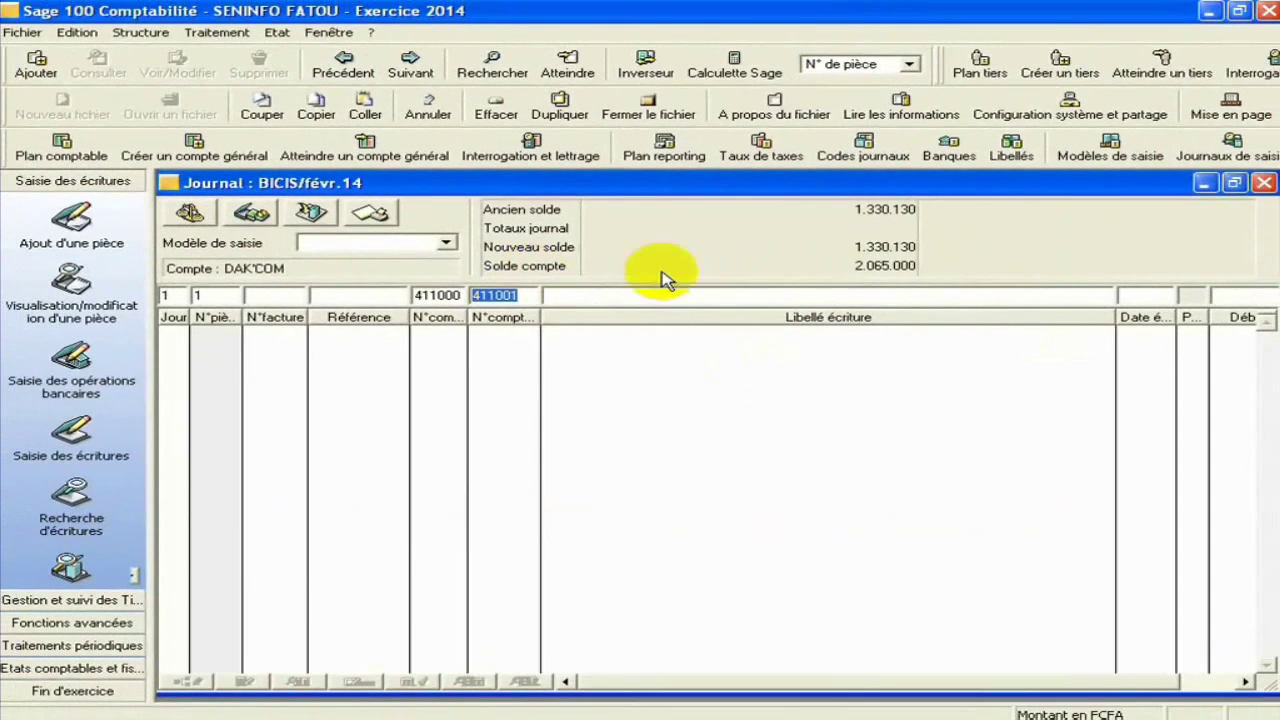
click(1263, 182)
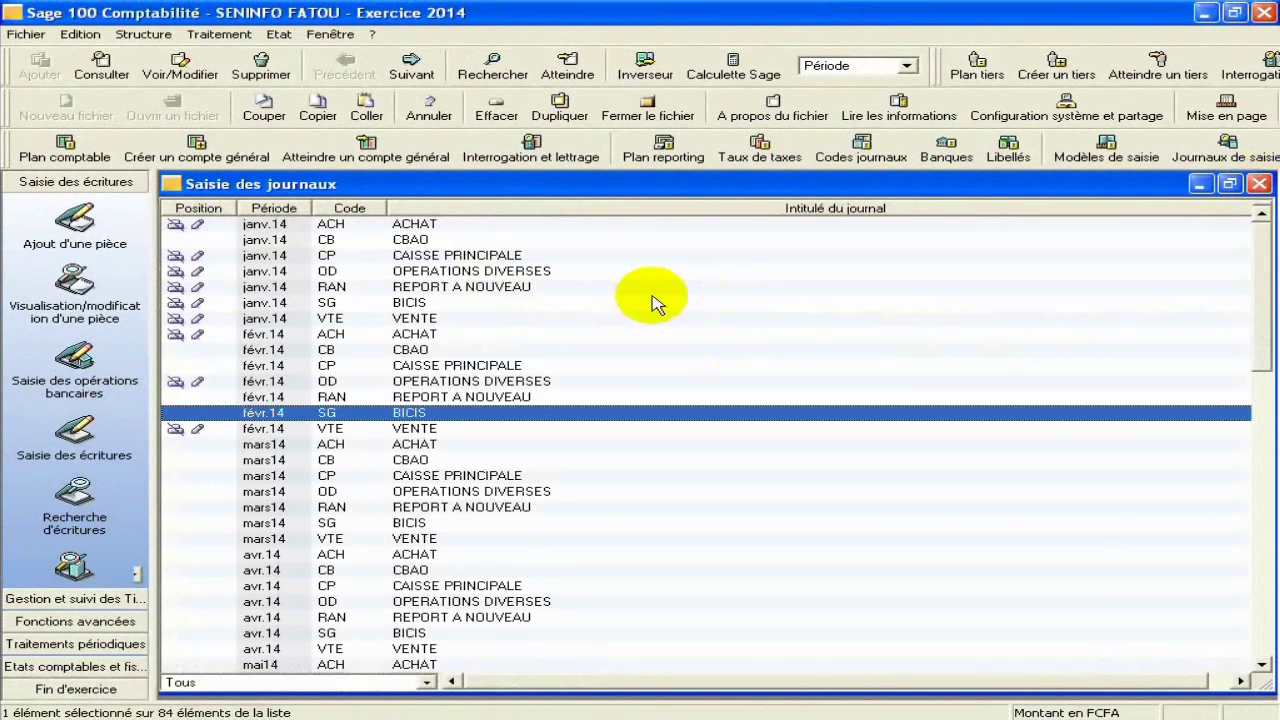
click(1259, 183)
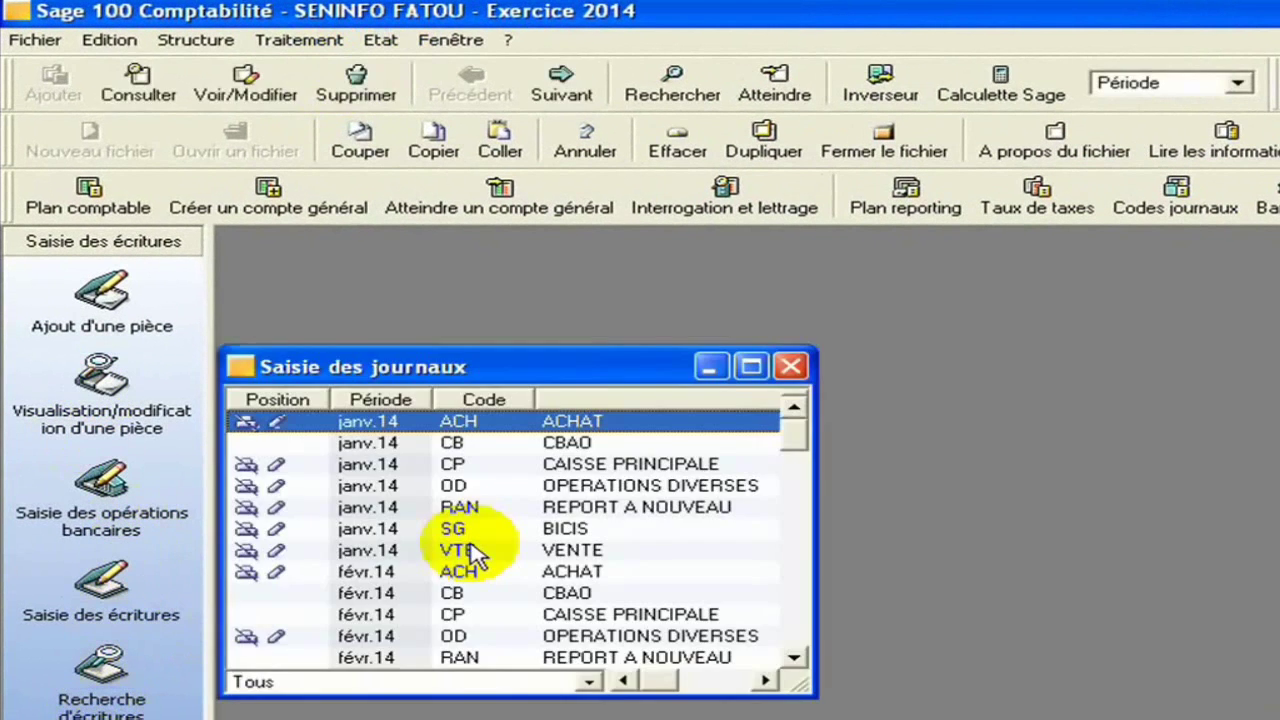
click(791, 365)
Query general account 701000 vente de marchandises in Interrogation et lettrage and enlarge the query window.
click(700, 192)
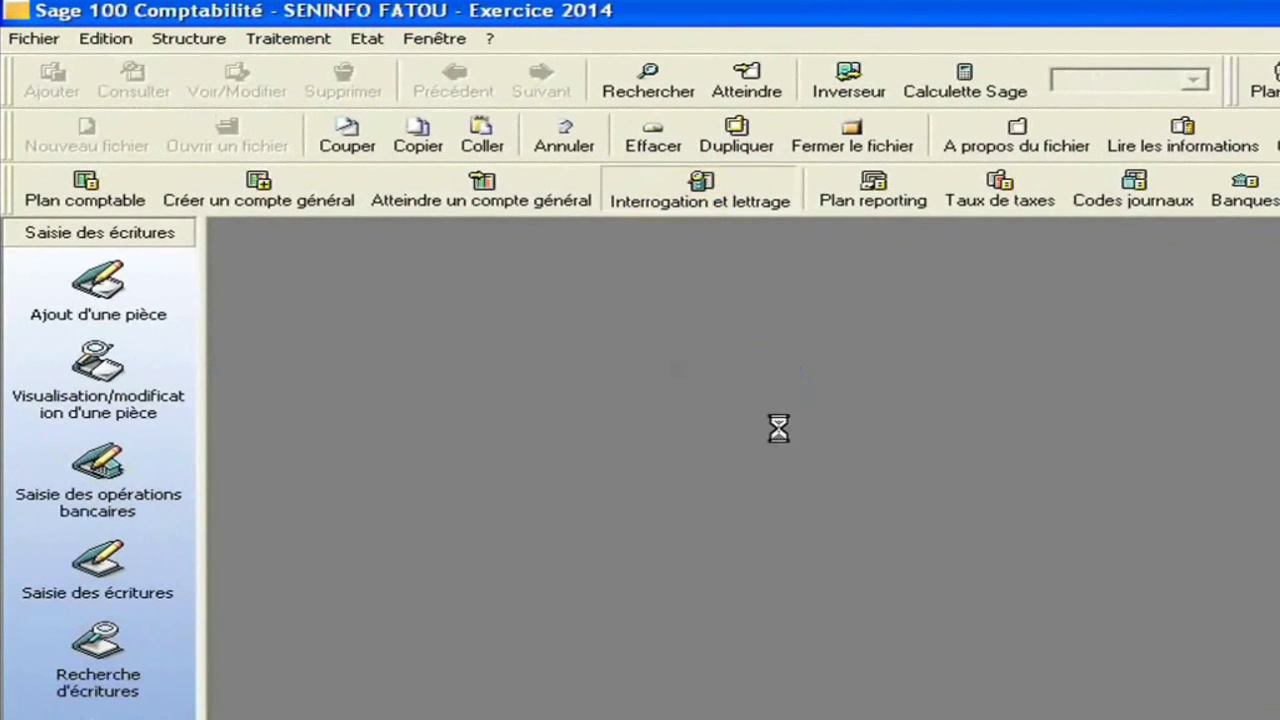
text(701)
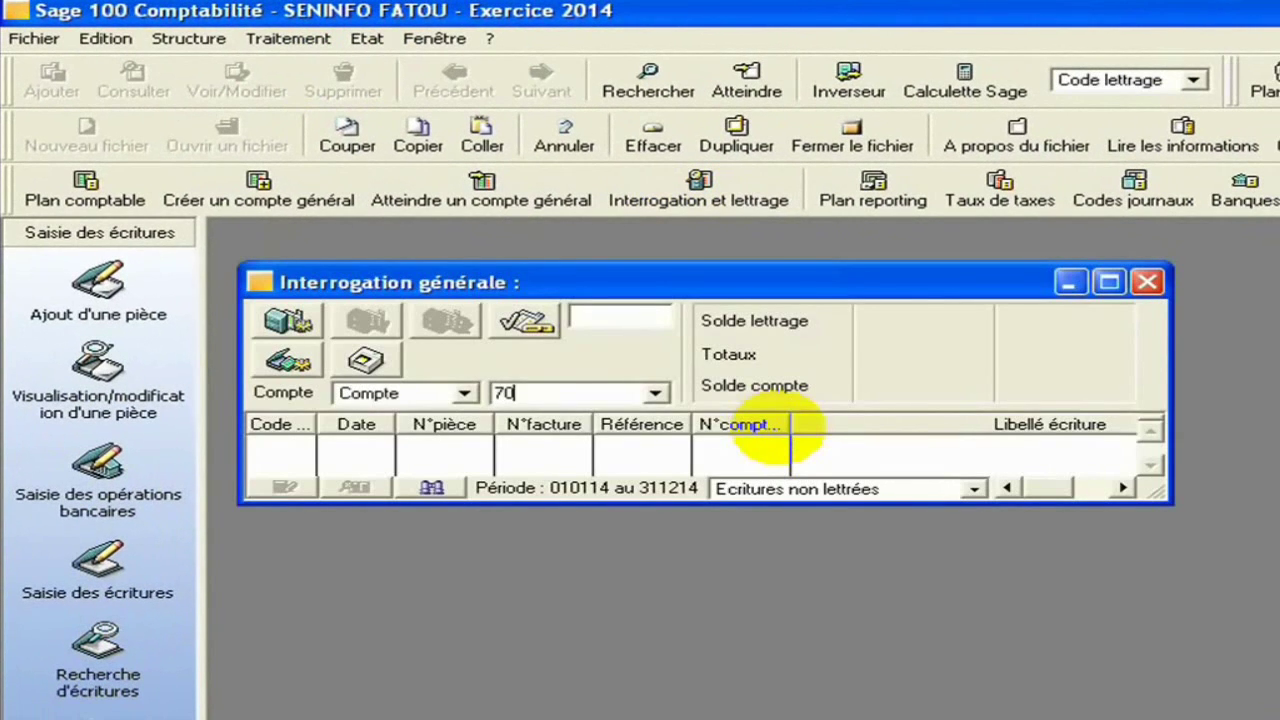
click(660, 395)
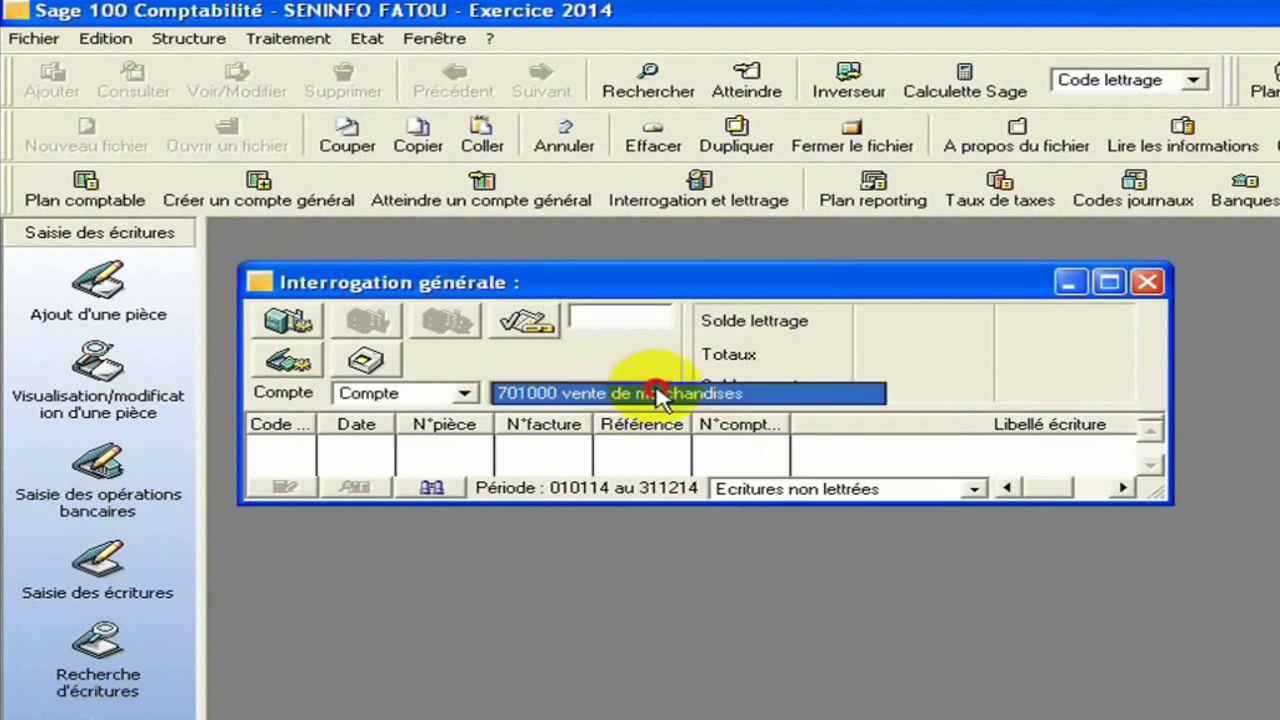
click(657, 393)
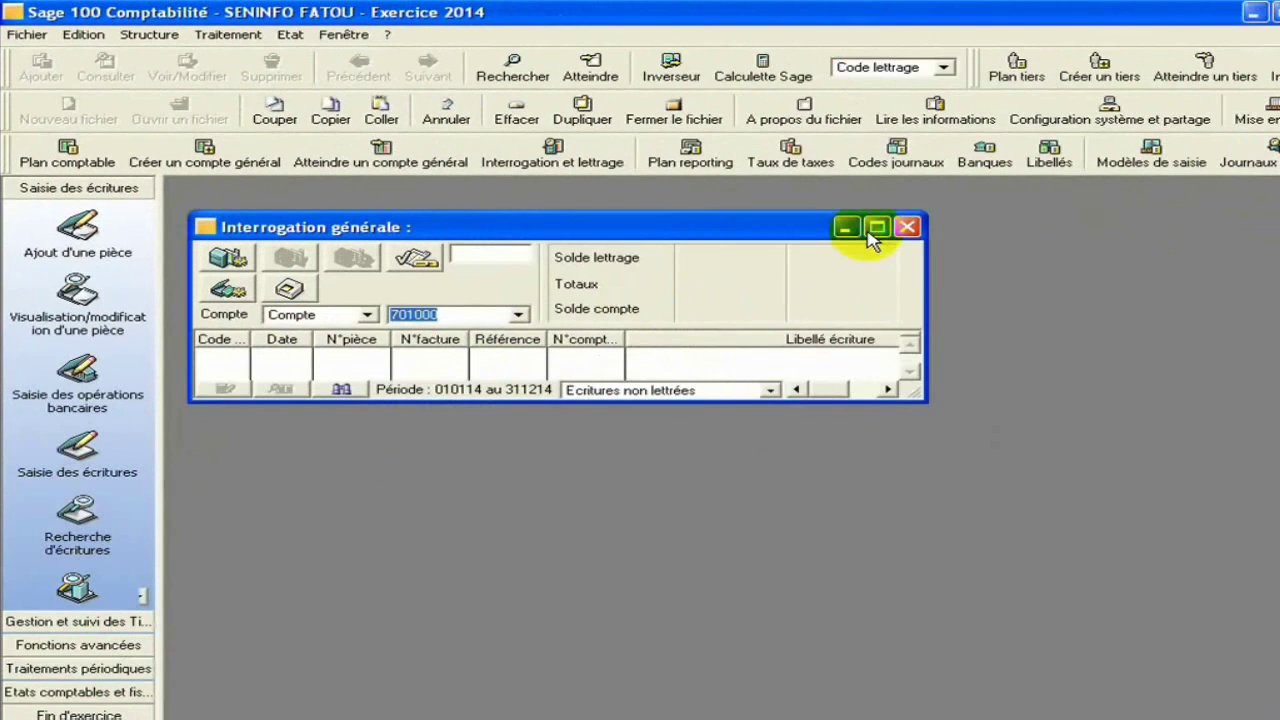
click(955, 246)
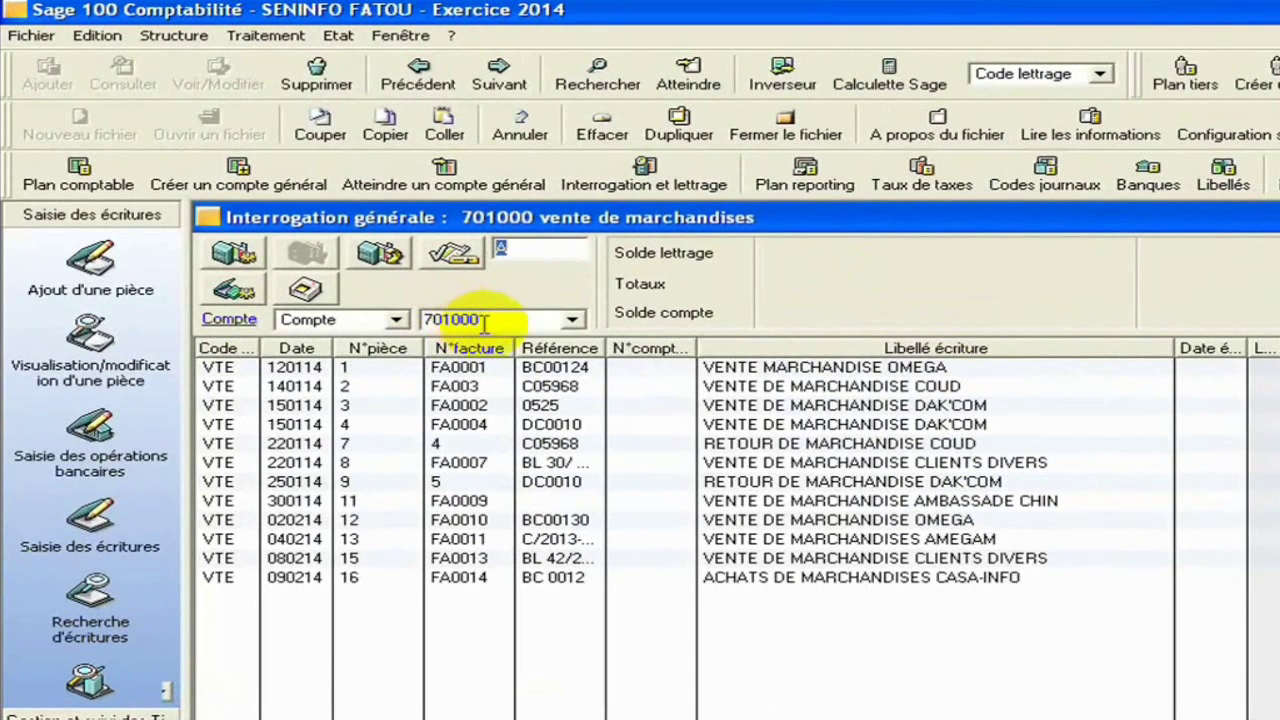
View the source VENTE journal for pièces 1 and 4 from the account query, and close both windows.
double_click(765, 370)
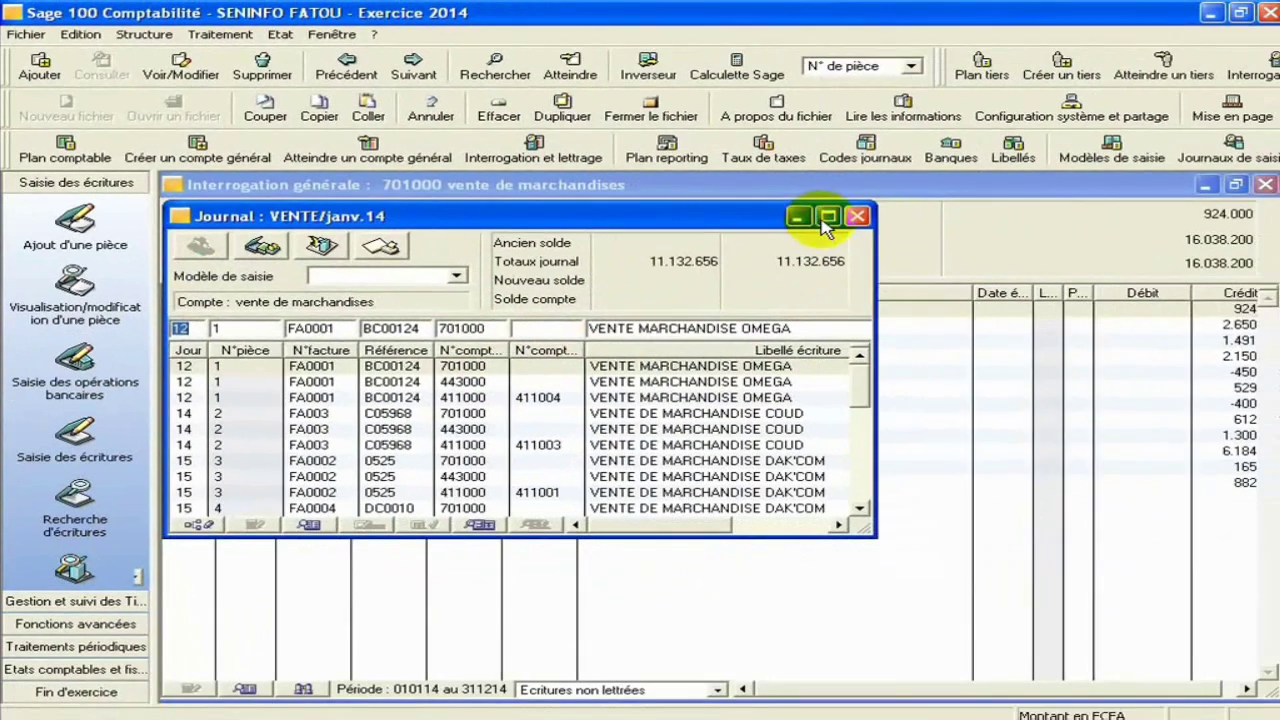
click(730, 392)
key(Escape)
double_click(515, 355)
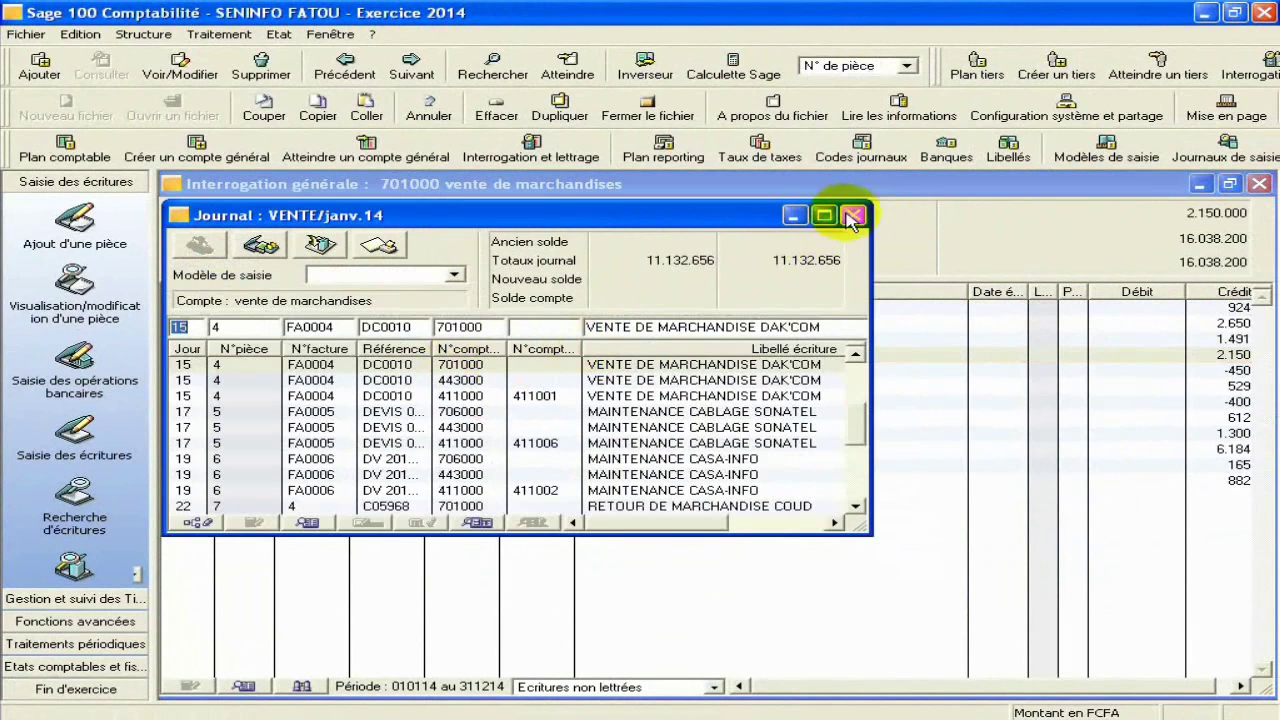
click(851, 217)
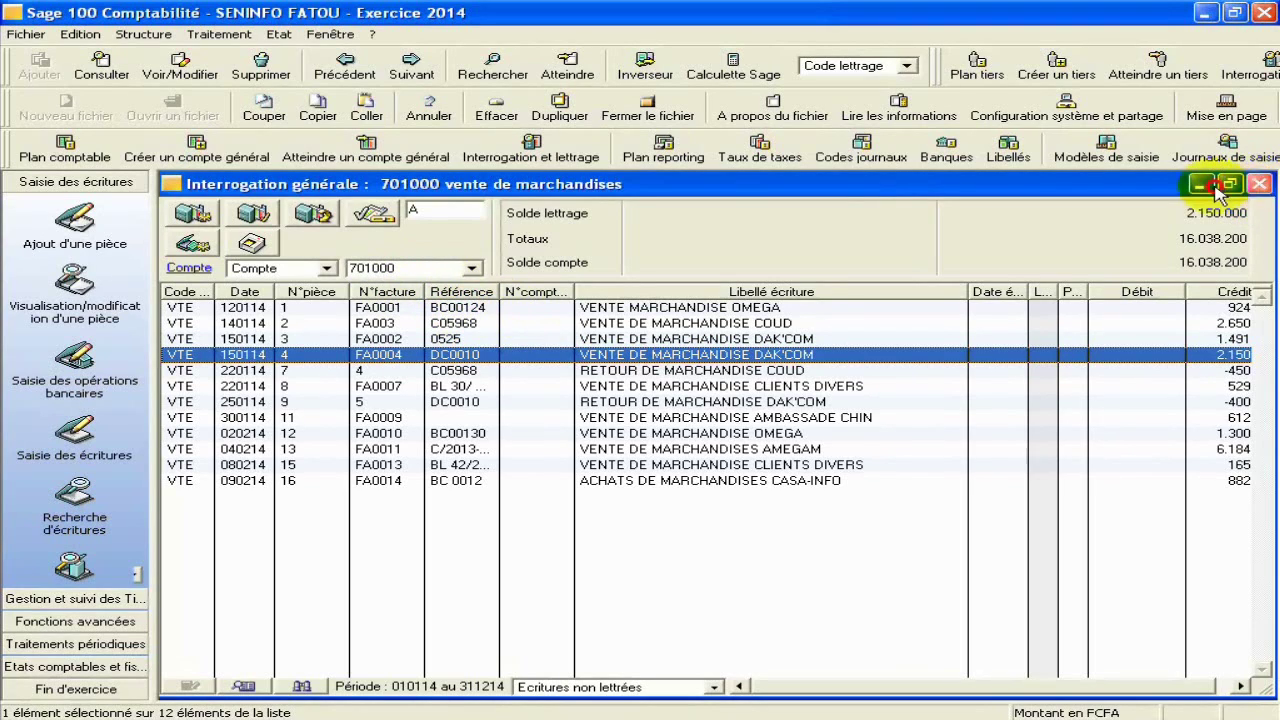
click(1252, 189)
Open the Réimputation of general entries and set 701000 as the account to reassign from.
click(220, 45)
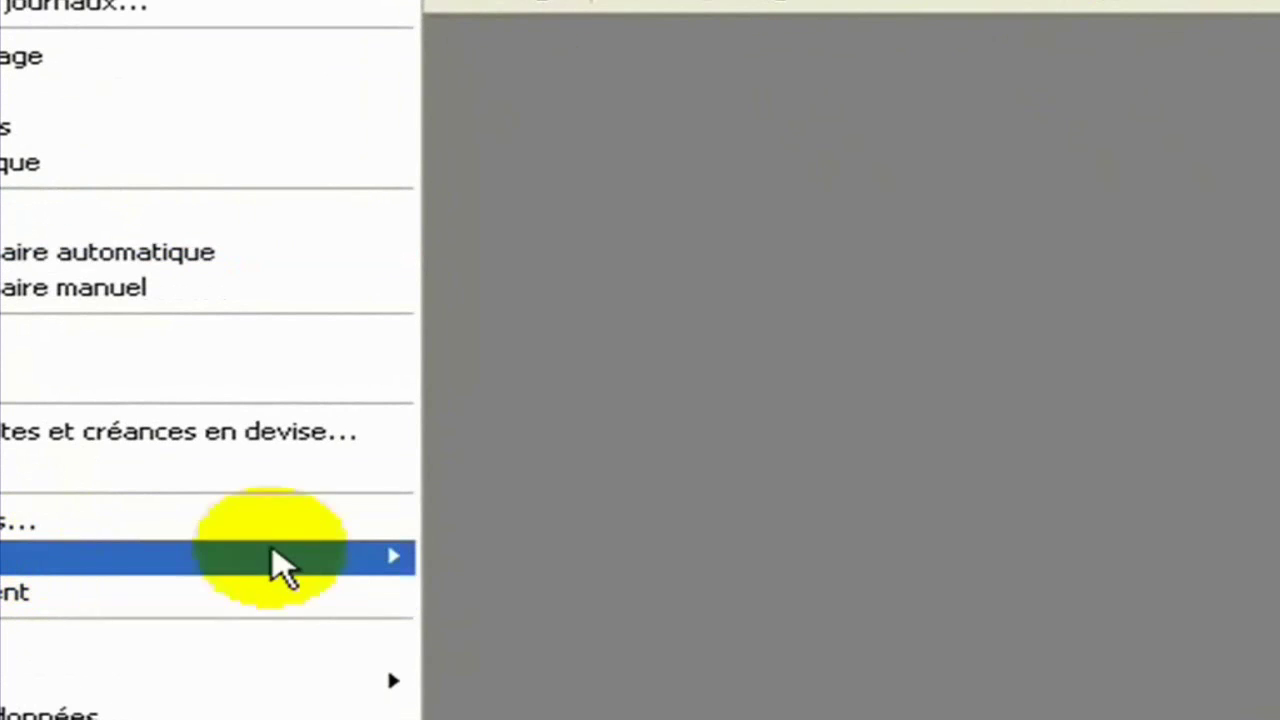
mouse_move(280, 565)
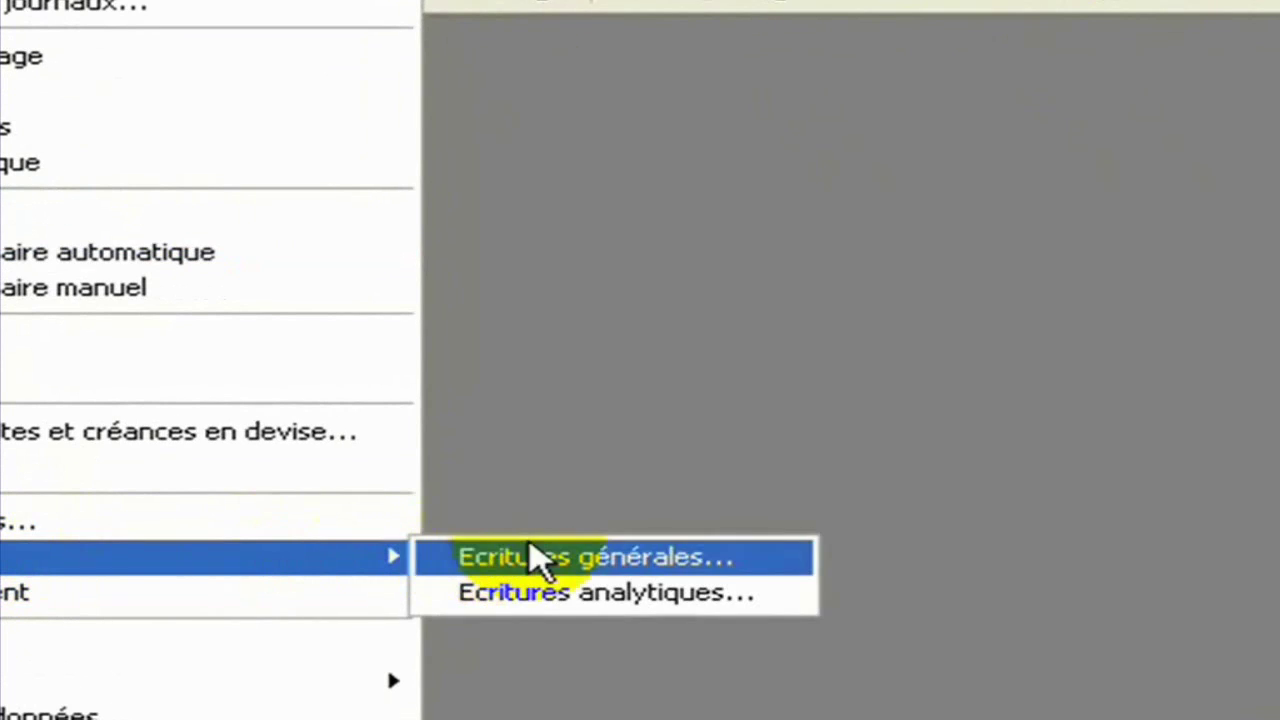
click(531, 557)
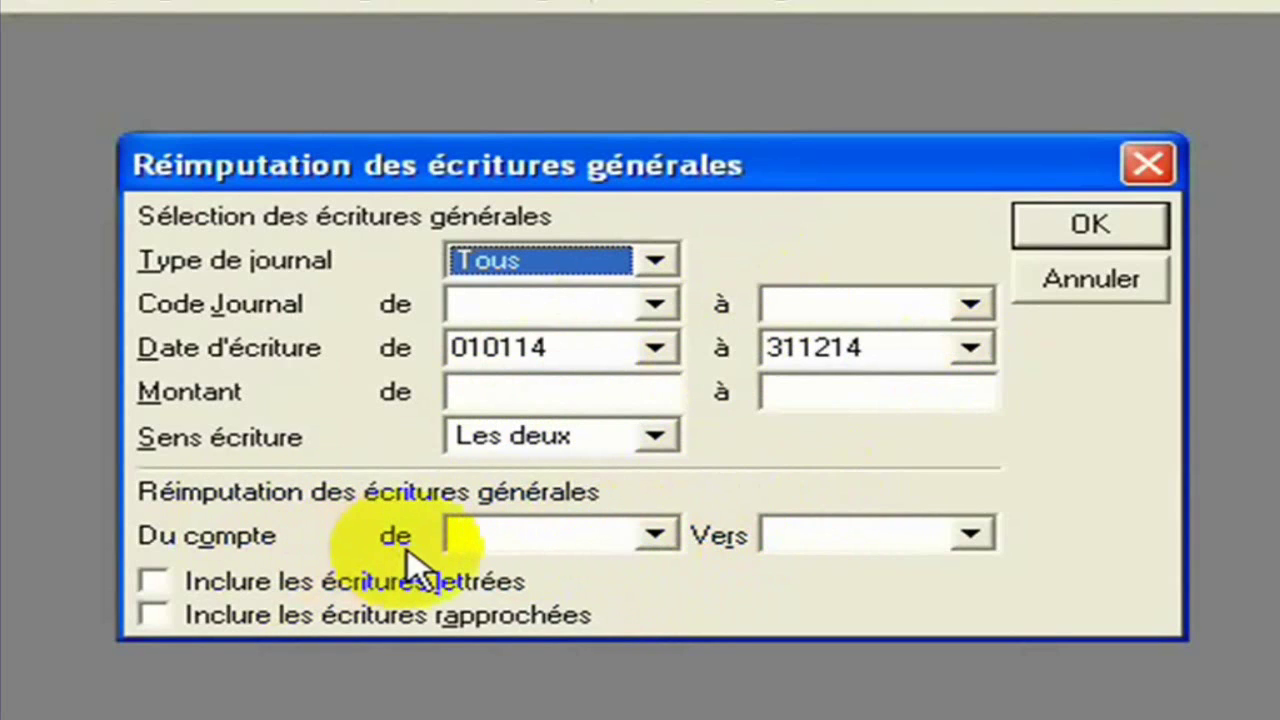
click(624, 535)
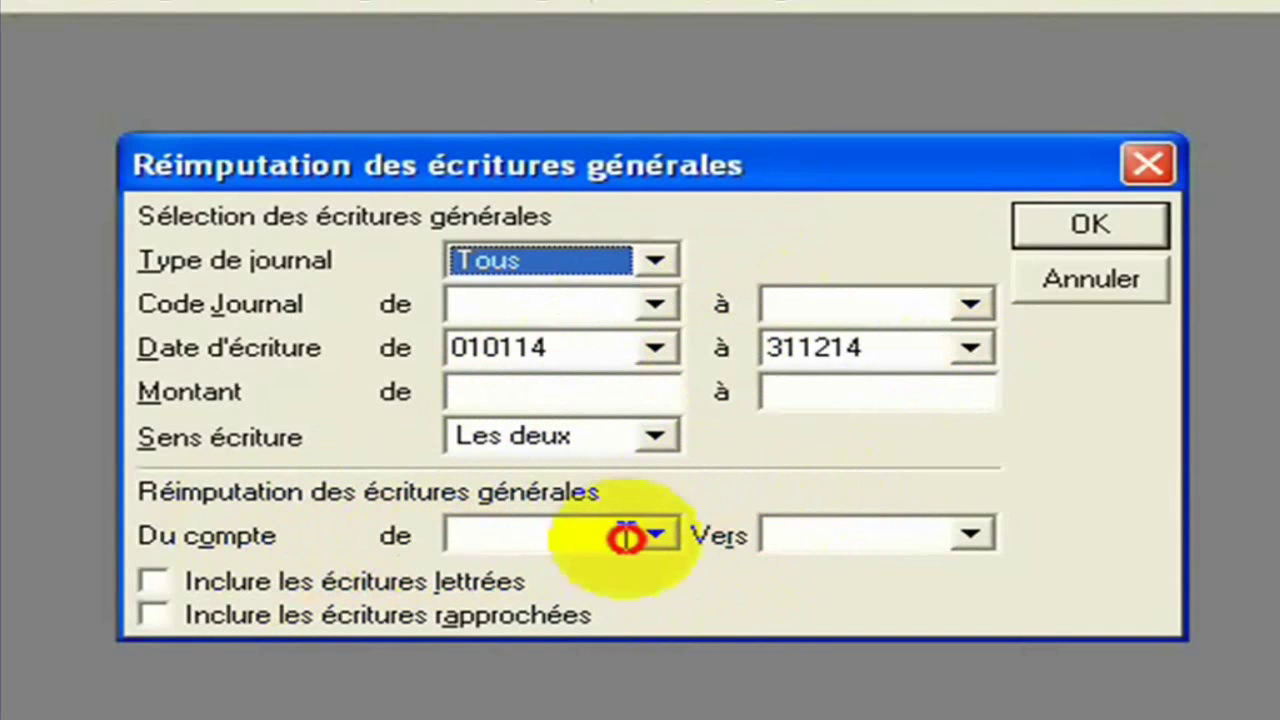
text(701)
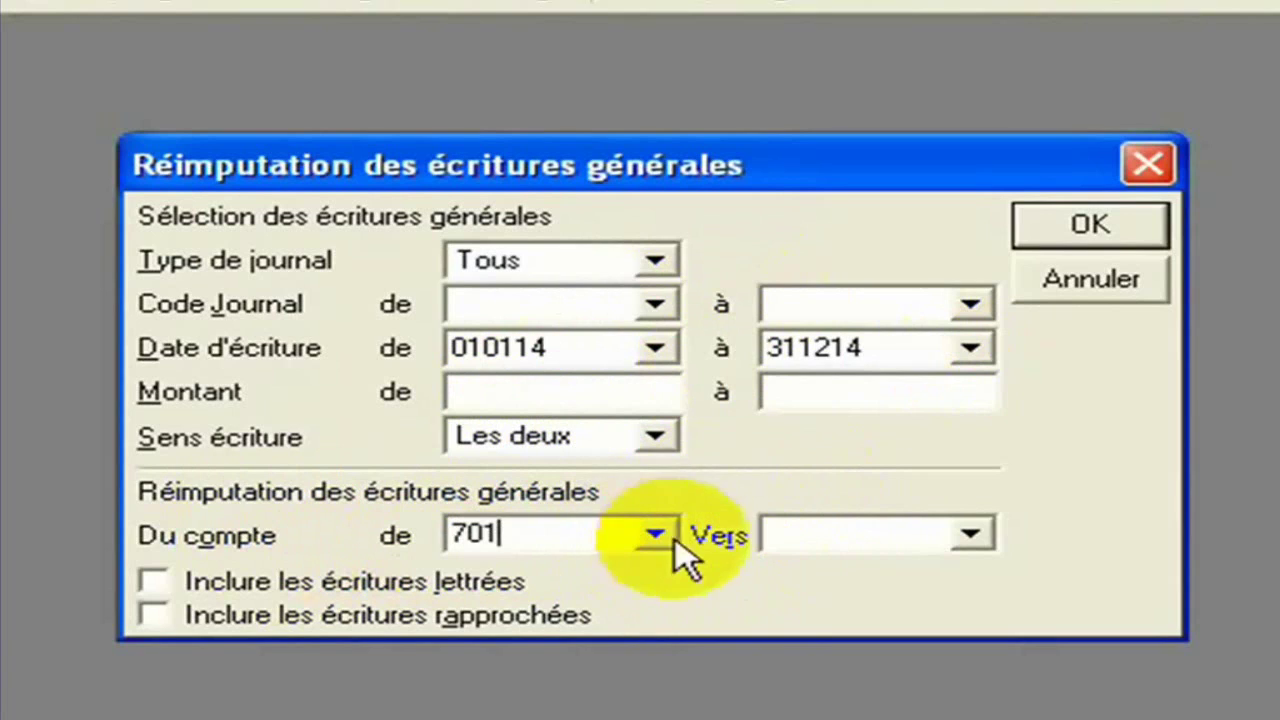
click(658, 535)
click(672, 537)
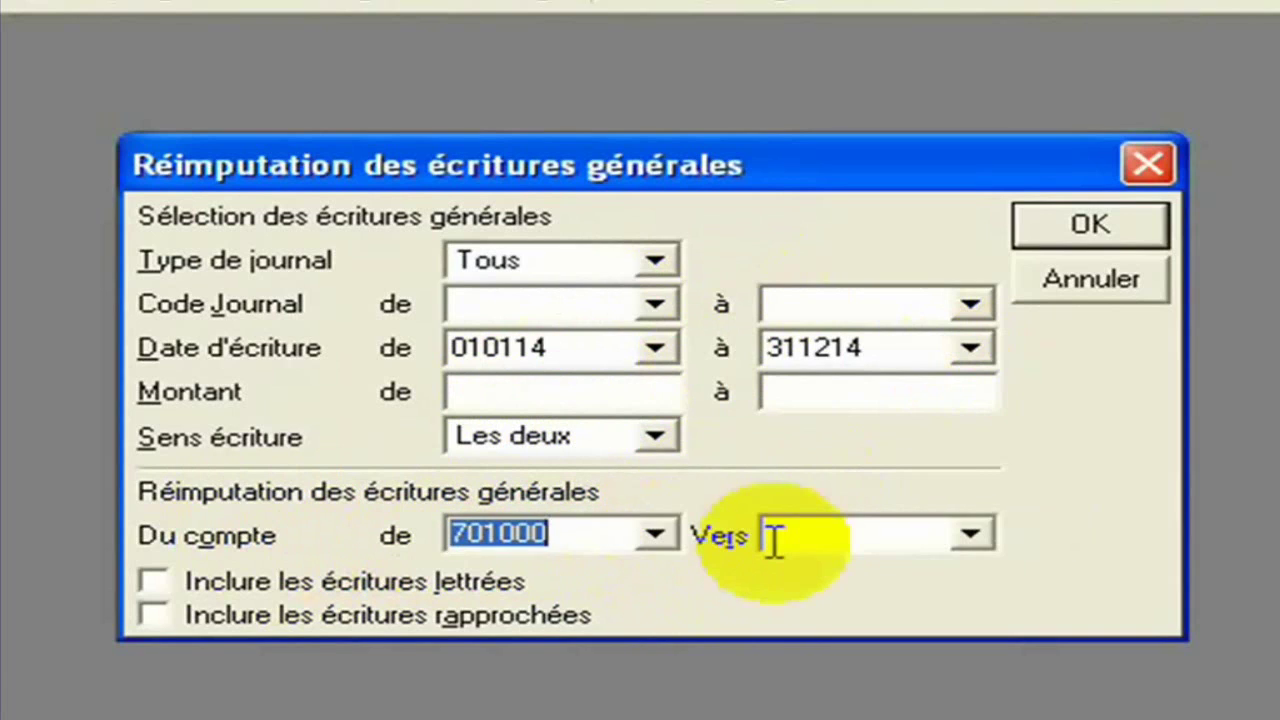
Set 707000 produits accessoires as the destination account and run the reassignment of general entries.
click(785, 538)
text(701)
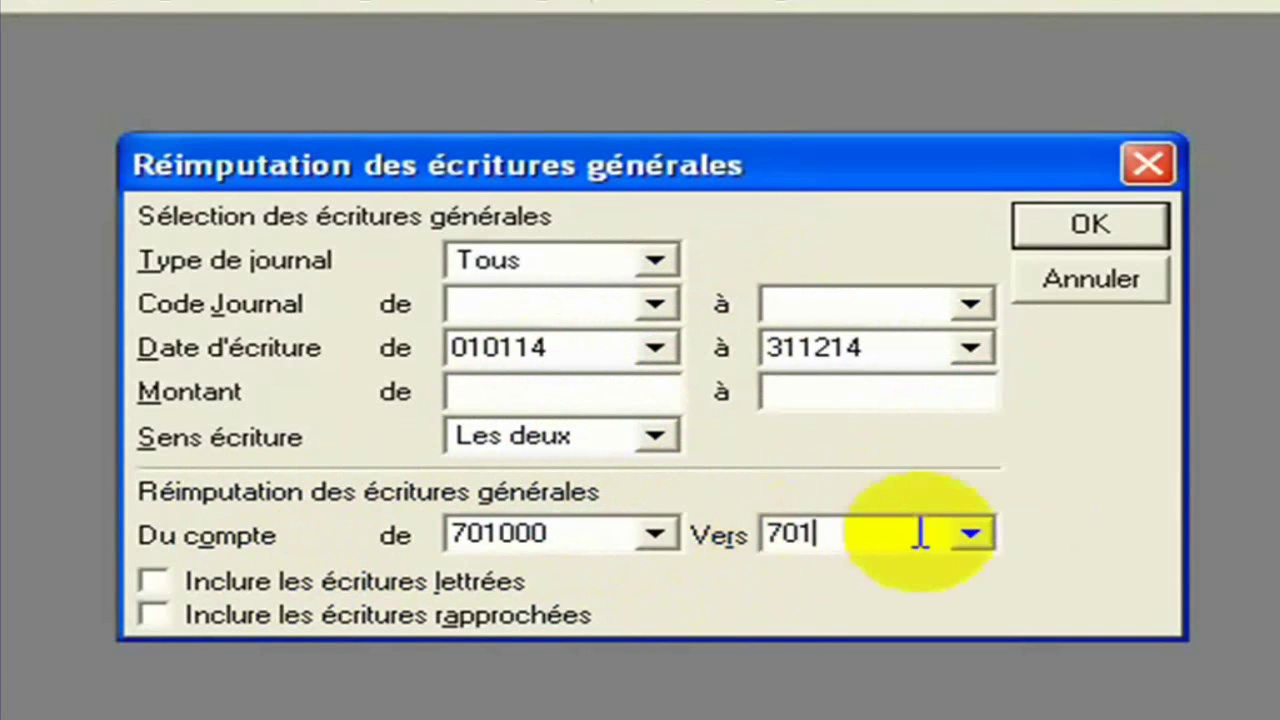
key(BackSpace)
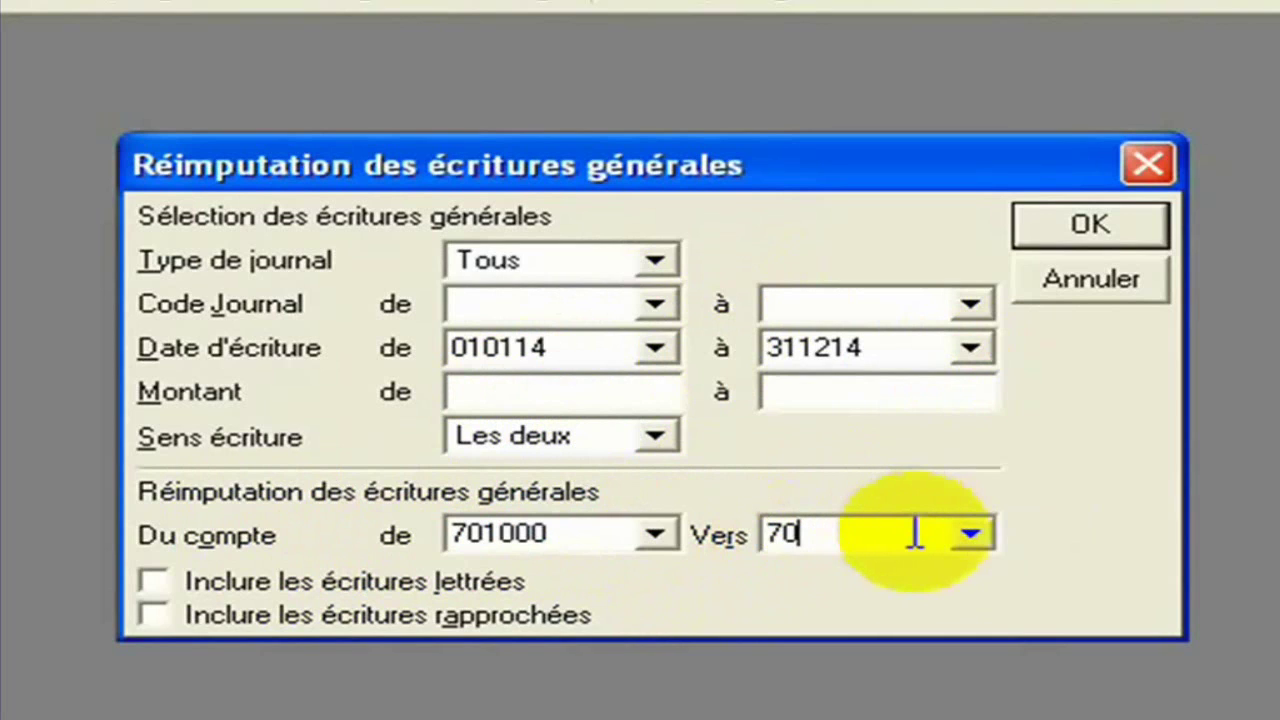
text(7)
click(988, 538)
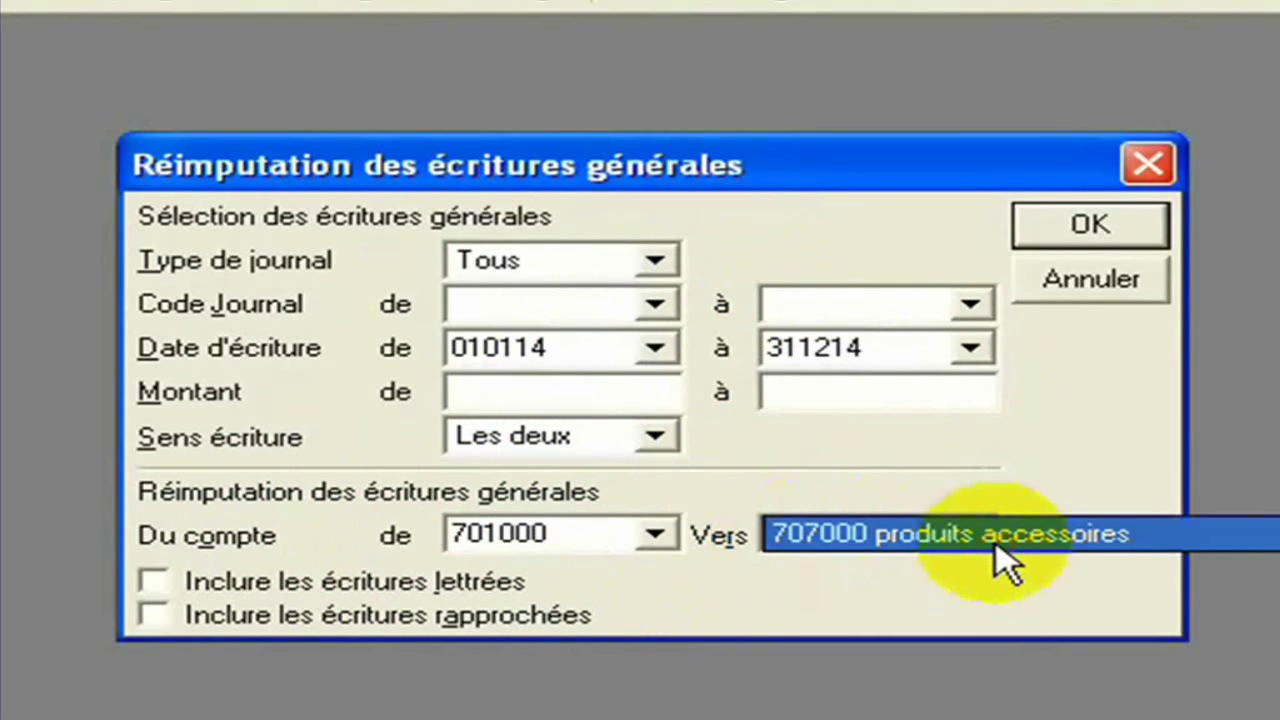
click(996, 547)
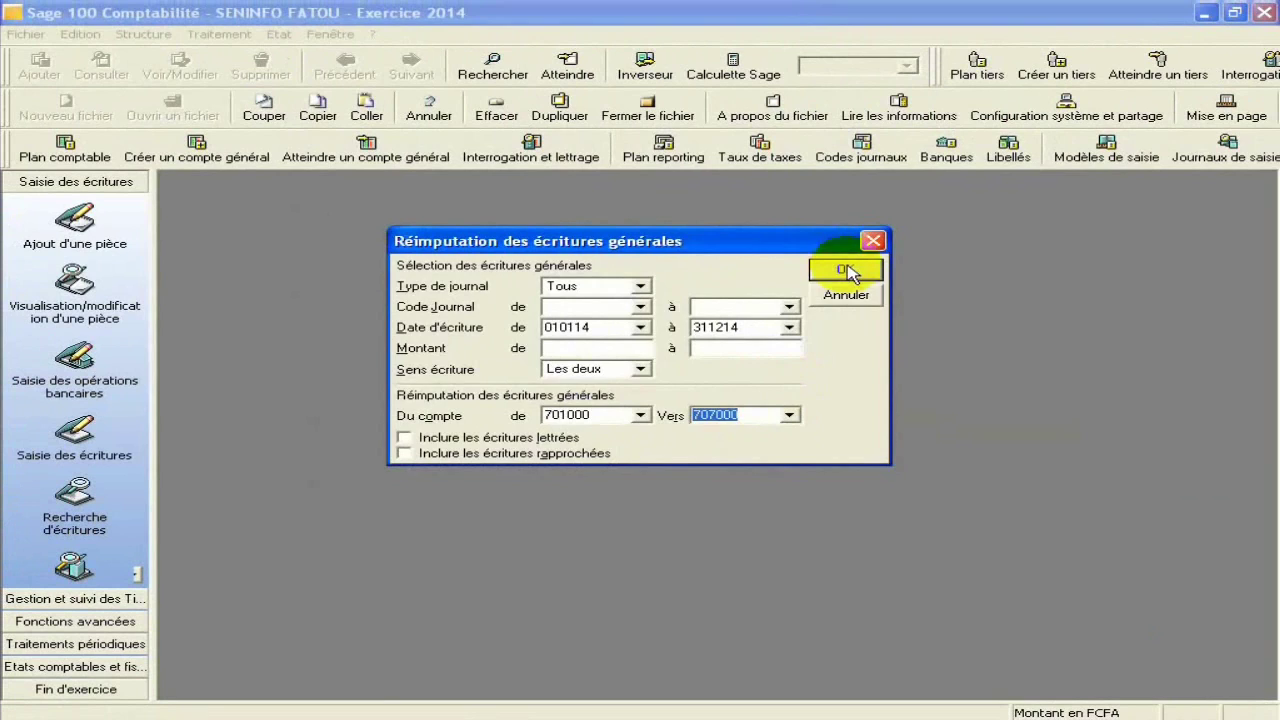
click(1090, 225)
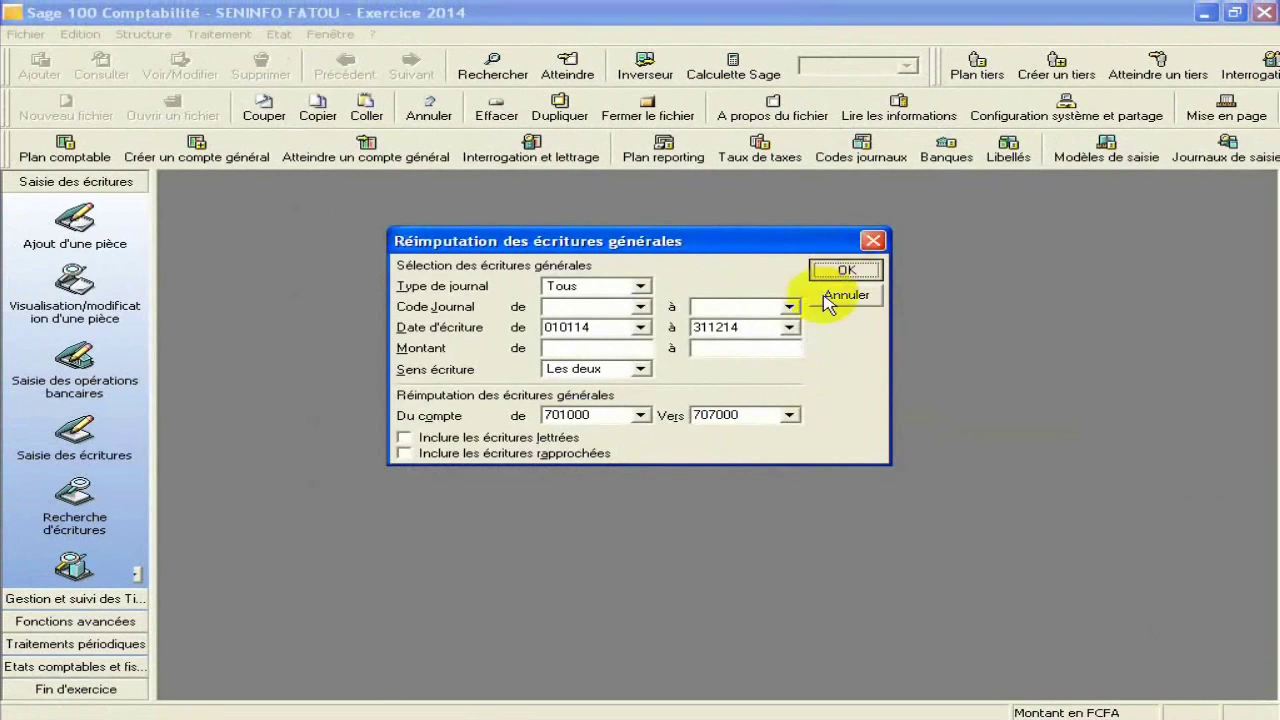
click(828, 299)
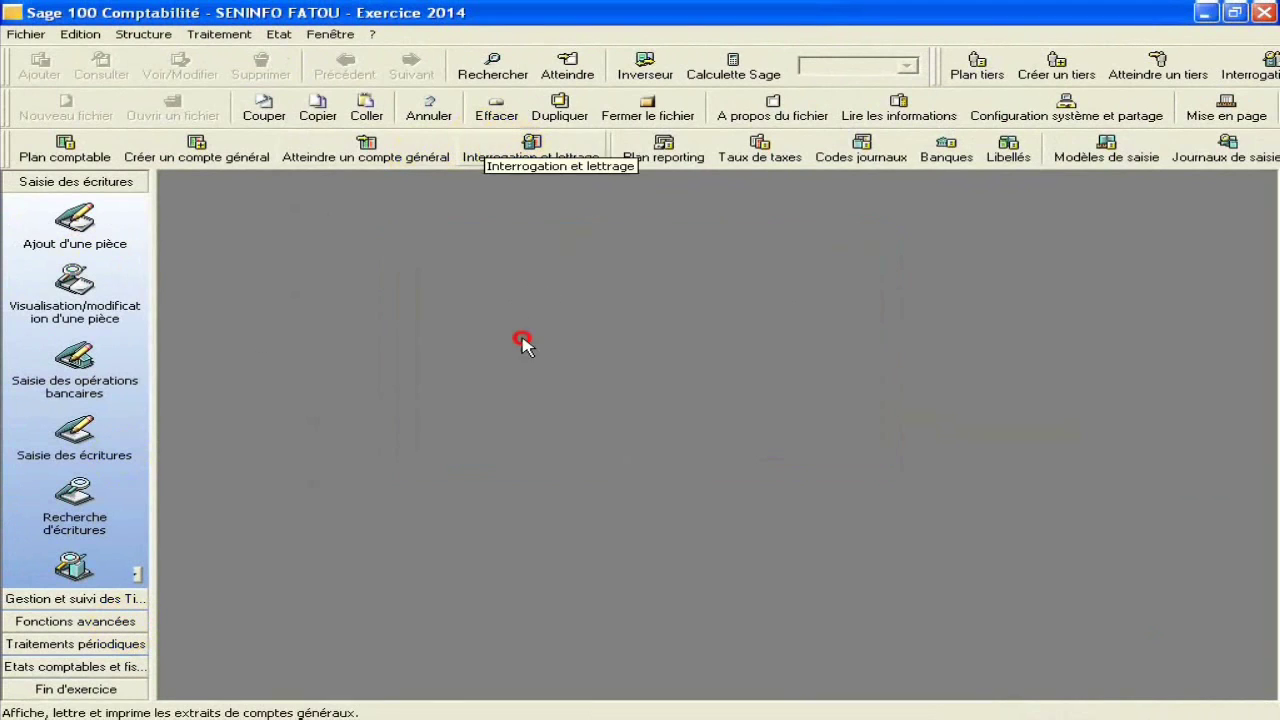
Query general account 701000 vente de marchandises in Interrogation et lettrage to check its entries after the reassignment.
text(7)
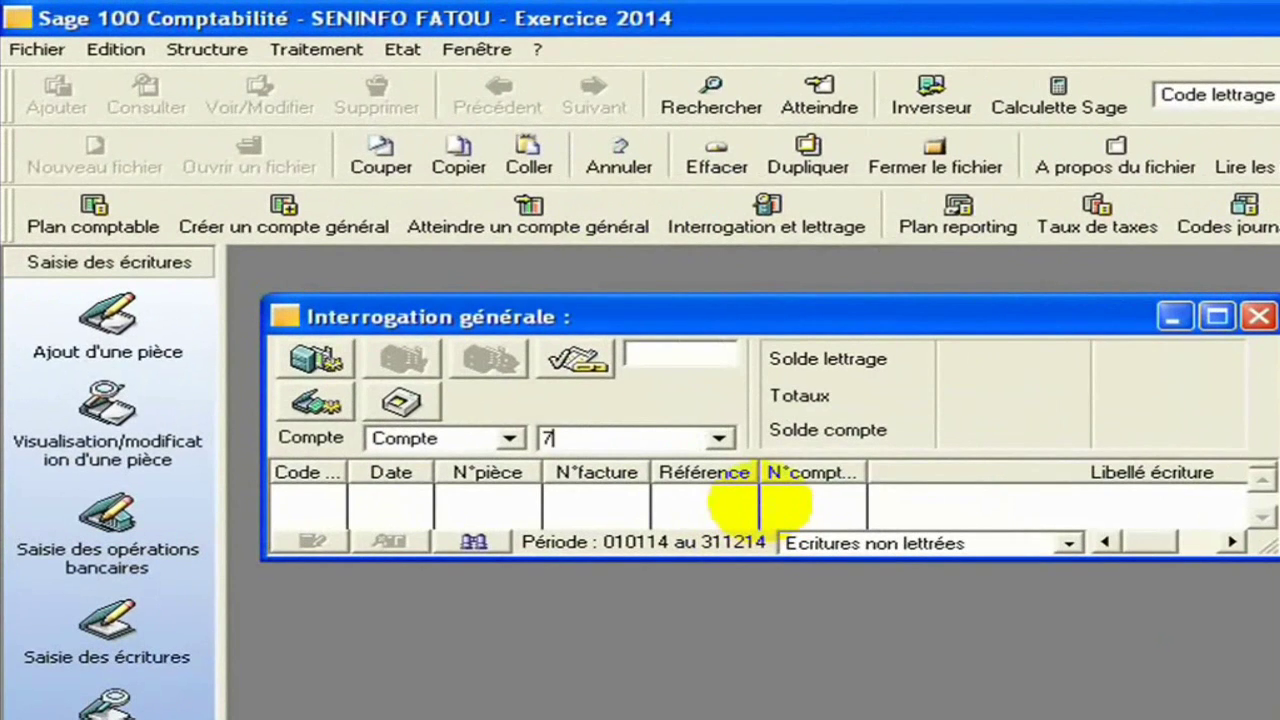
text(01)
click(720, 440)
click(722, 447)
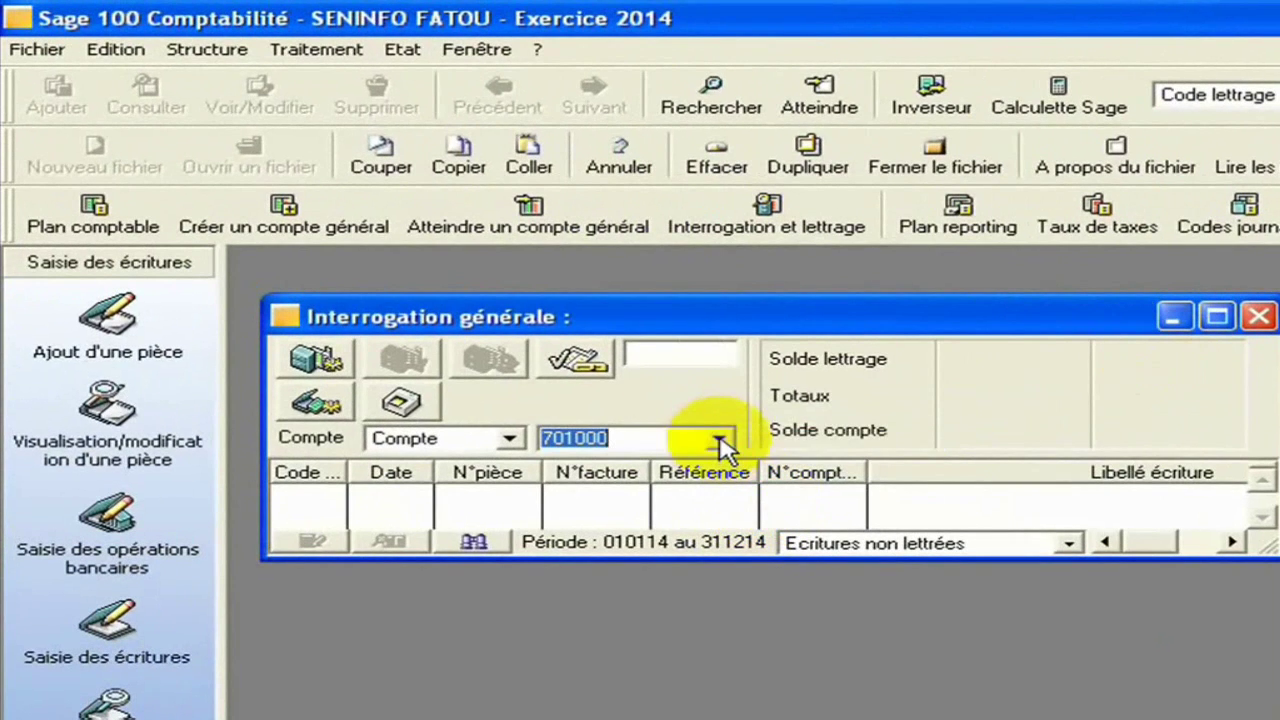
key(Tab)
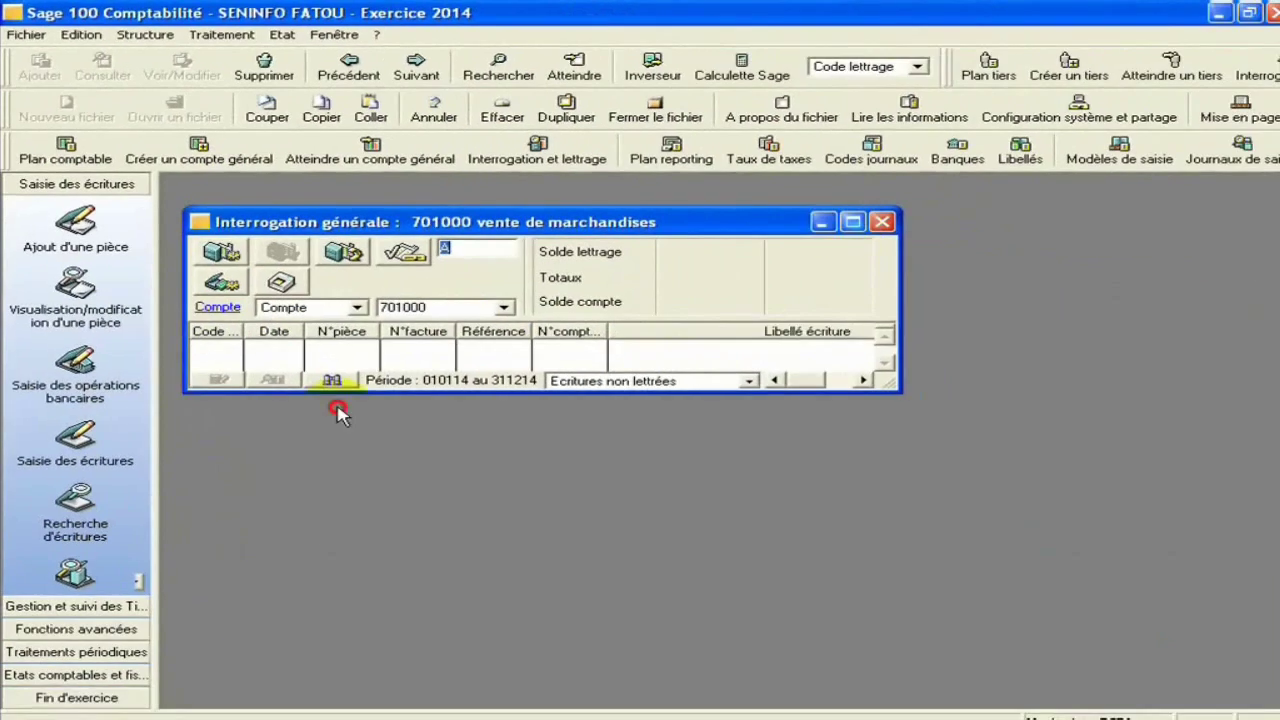
Switch the enlarged account query to 707000 produits accessoires to check the reassigned entries.
click(425, 271)
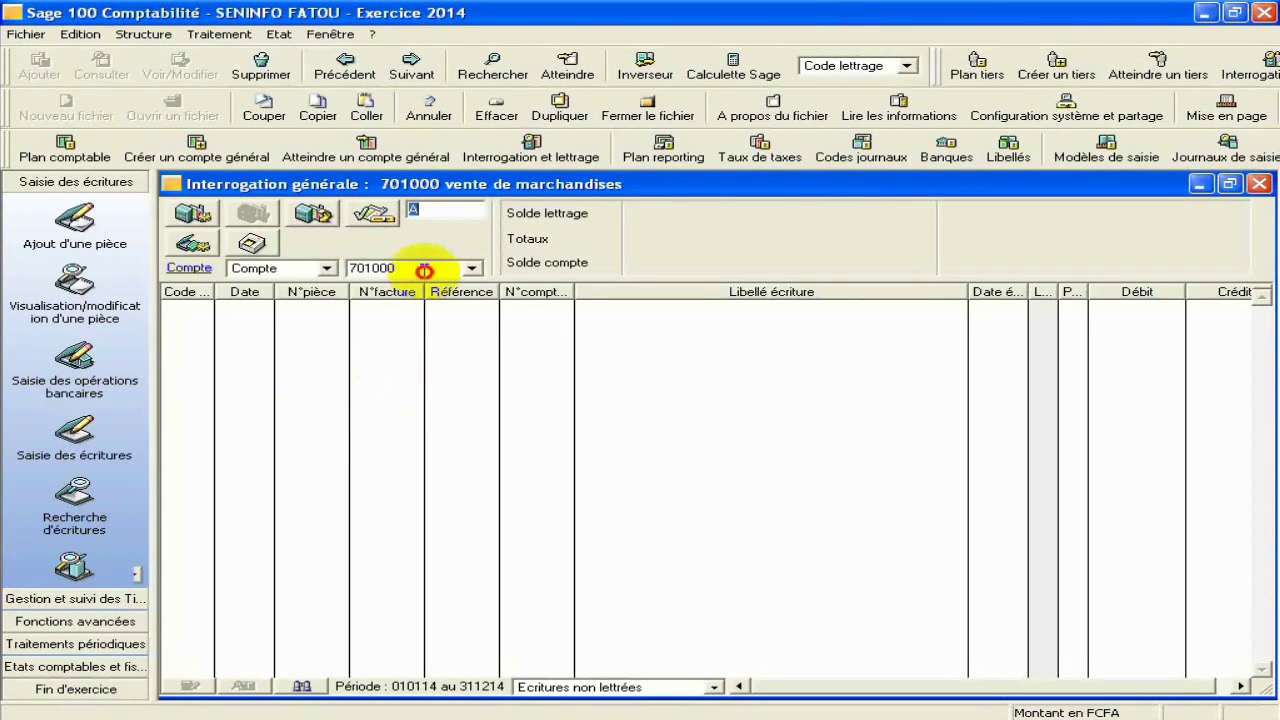
text(70)
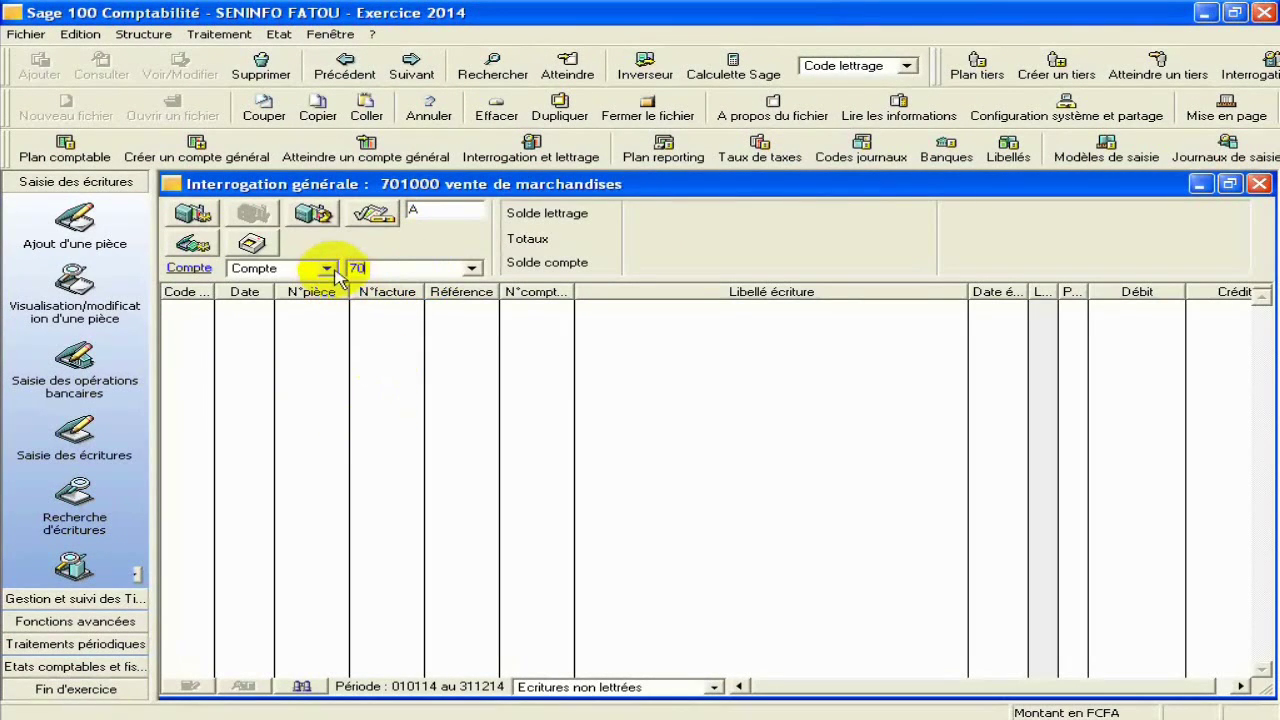
text(1)
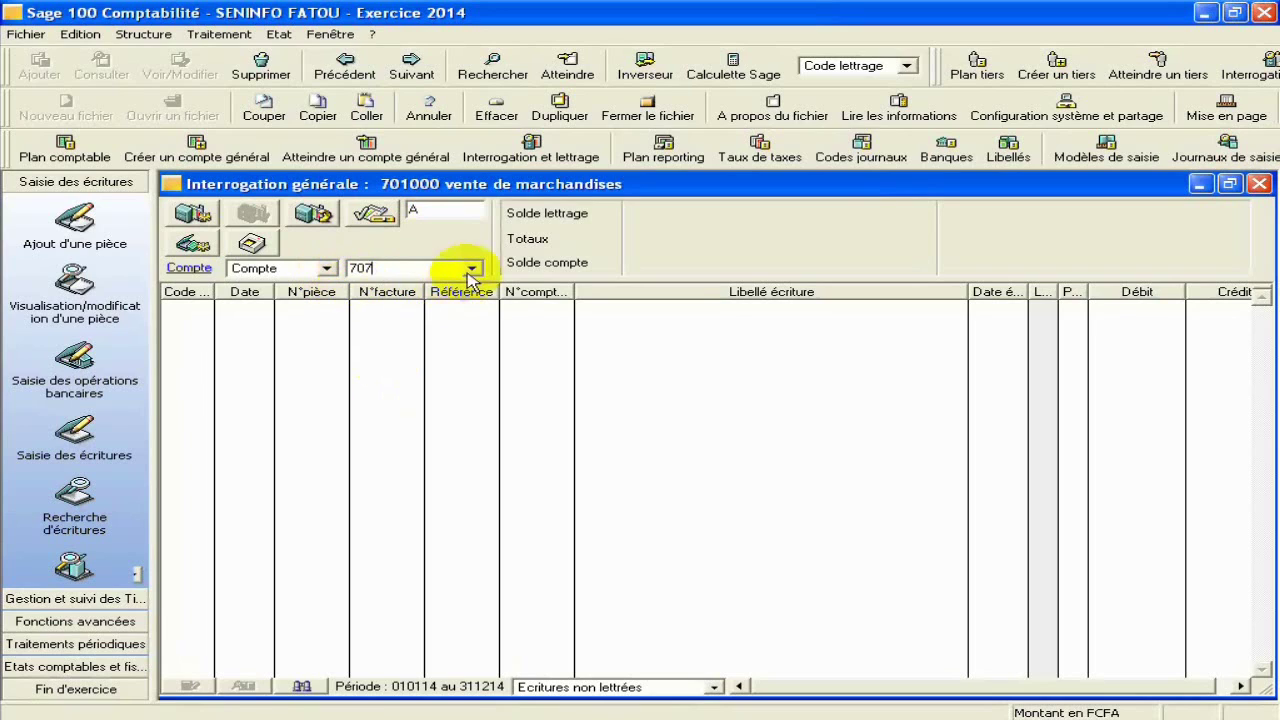
click(472, 269)
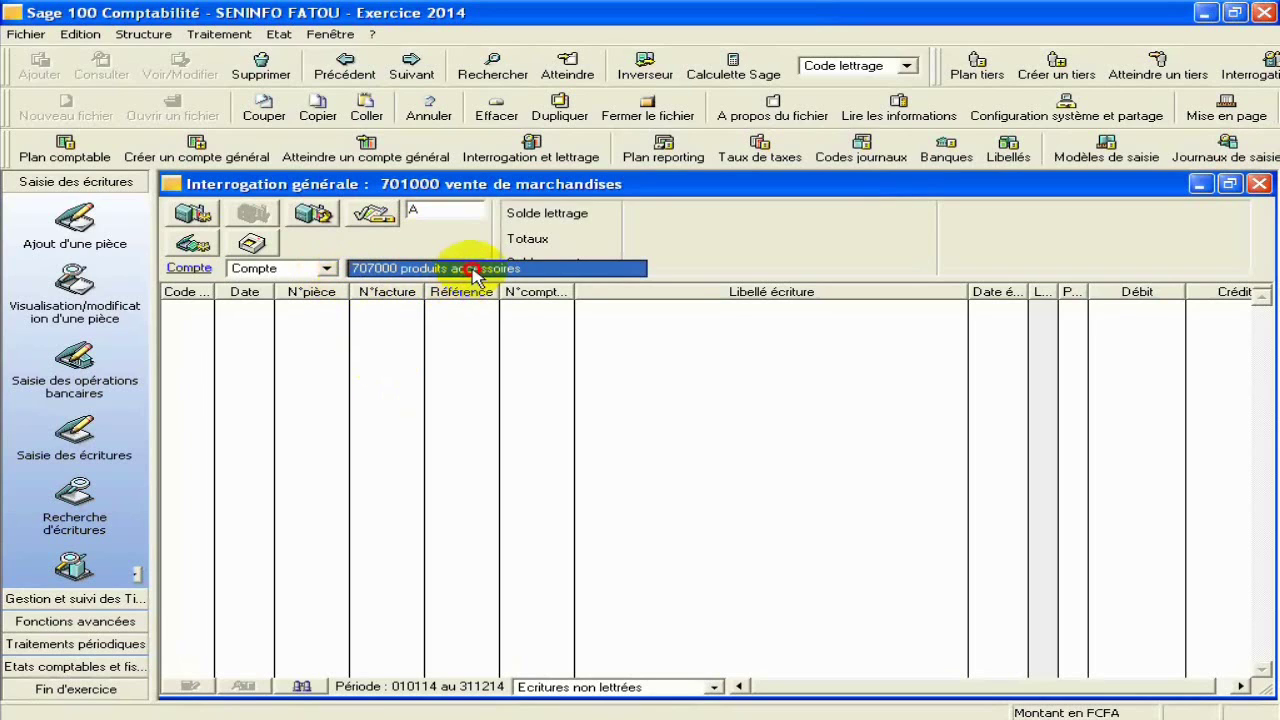
click(472, 270)
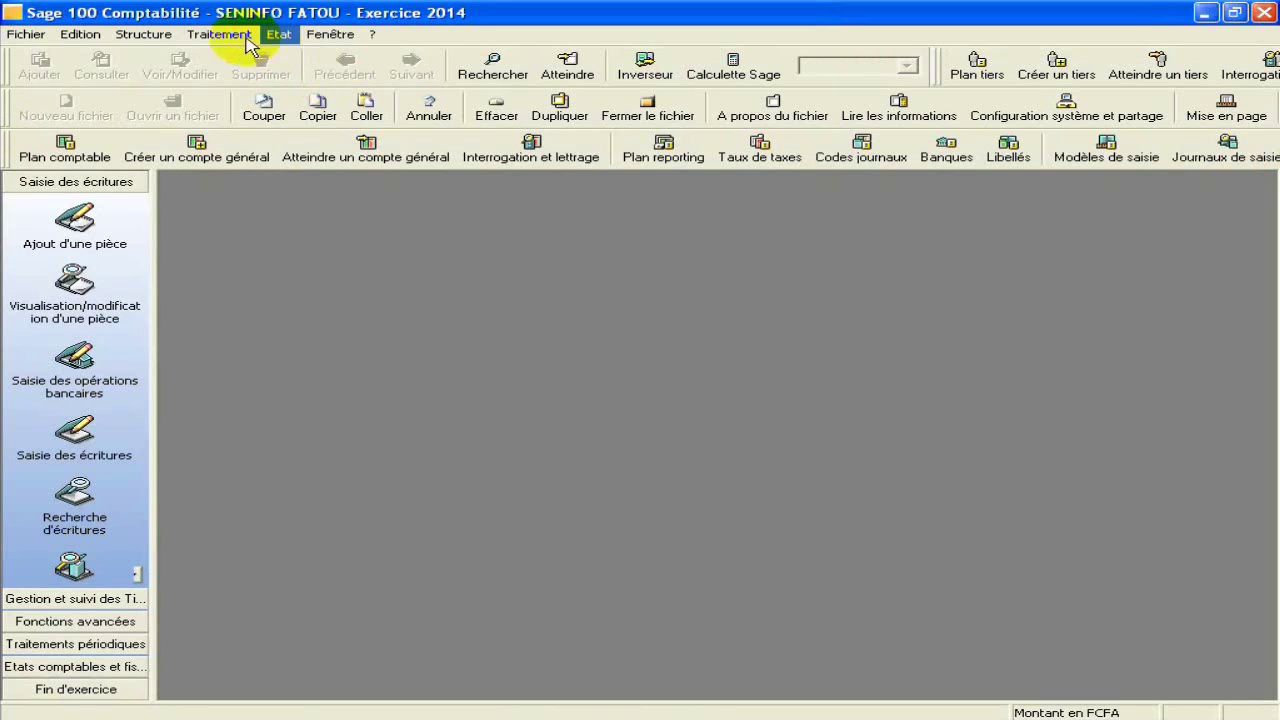
Open the Réimputation of general entries again and set 707000 produits accessoires as the source account.
click(231, 37)
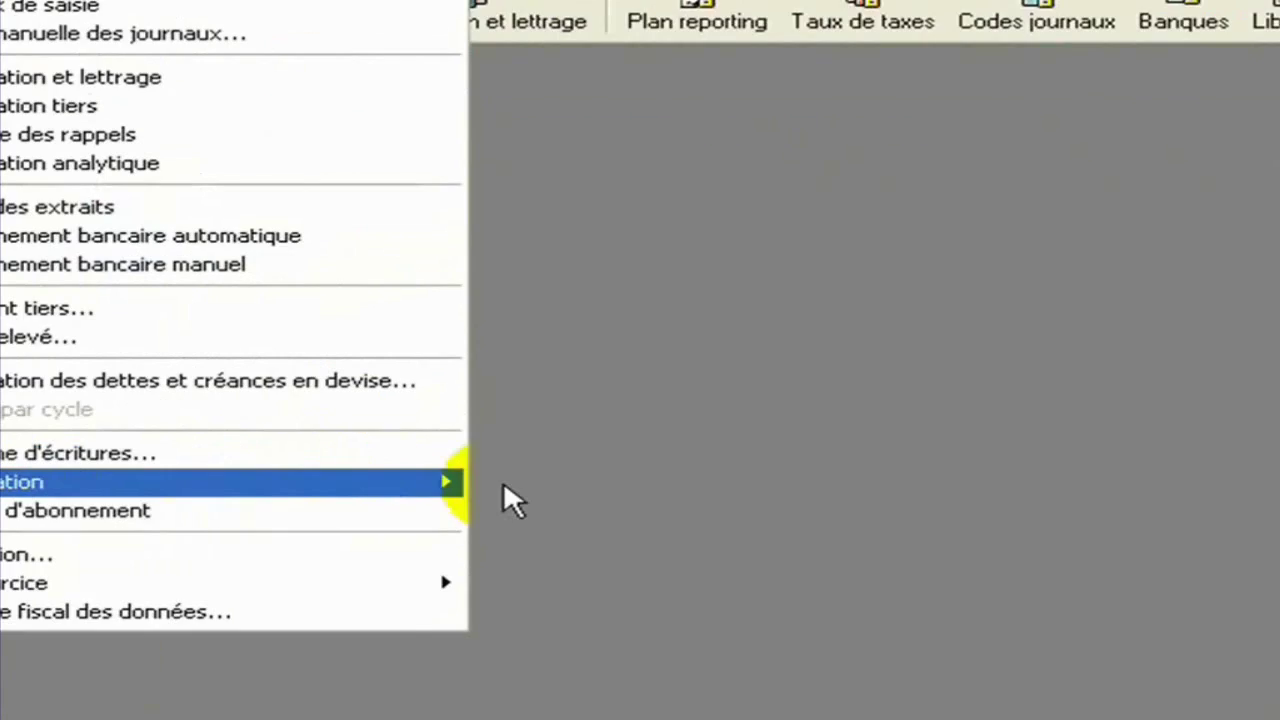
mouse_move(375, 437)
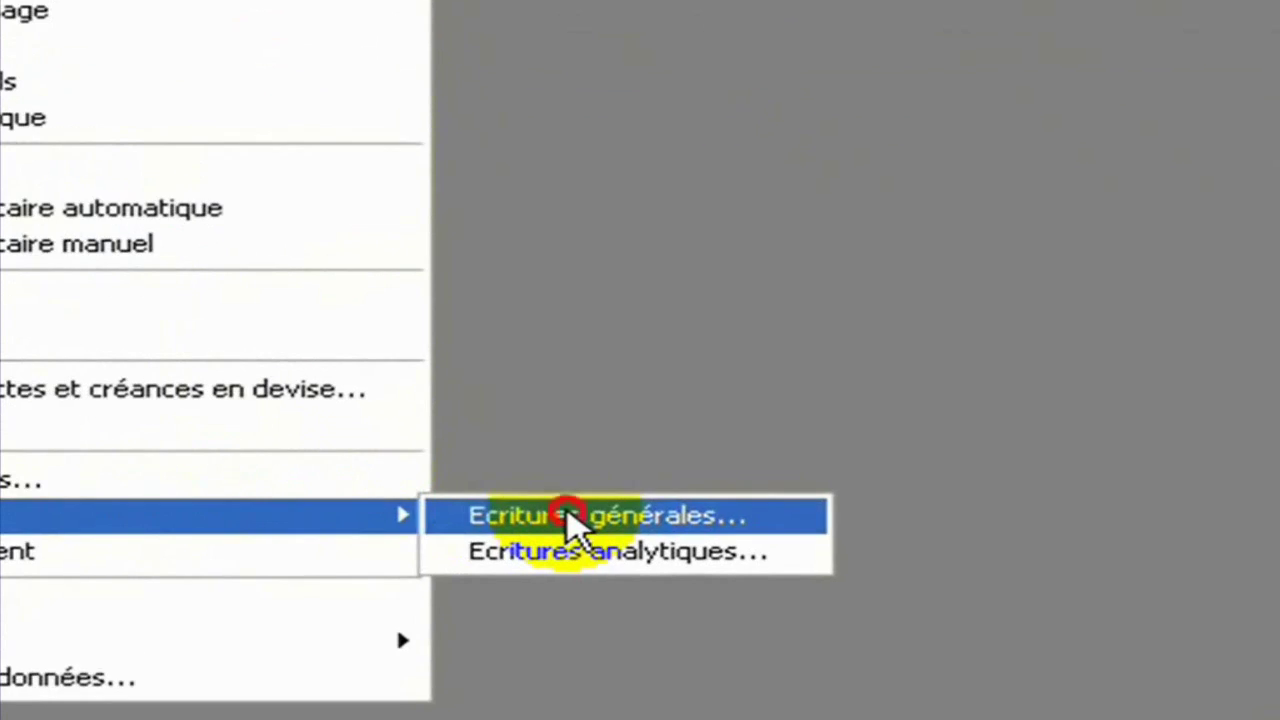
click(600, 431)
click(586, 485)
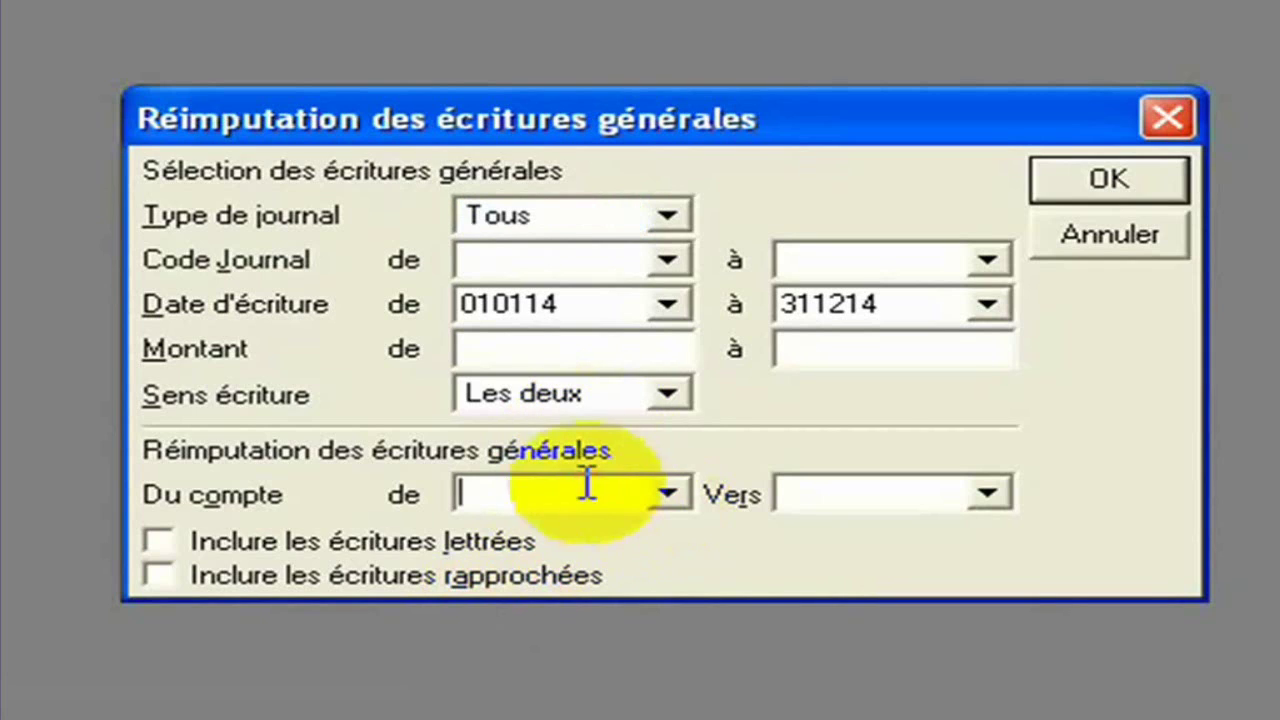
text(707)
click(668, 491)
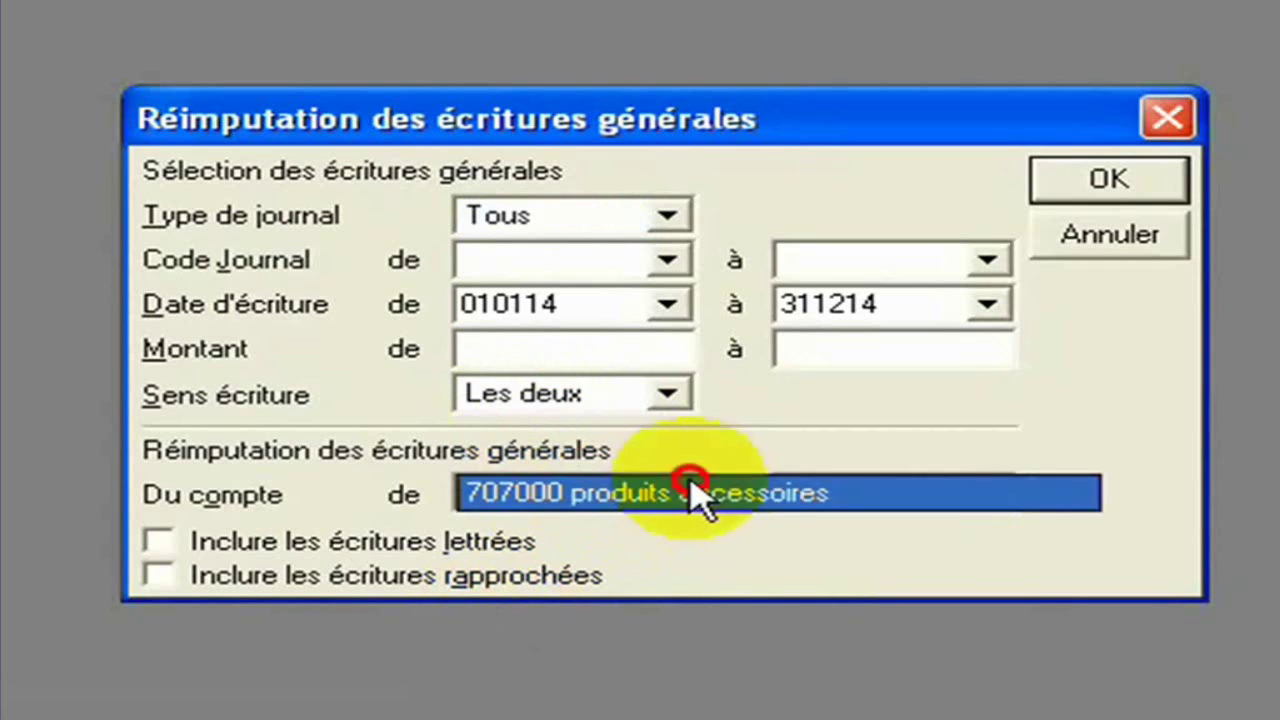
click(686, 491)
Set 701000 as the destination account and run the reassignment from 707000.
click(913, 498)
text(701)
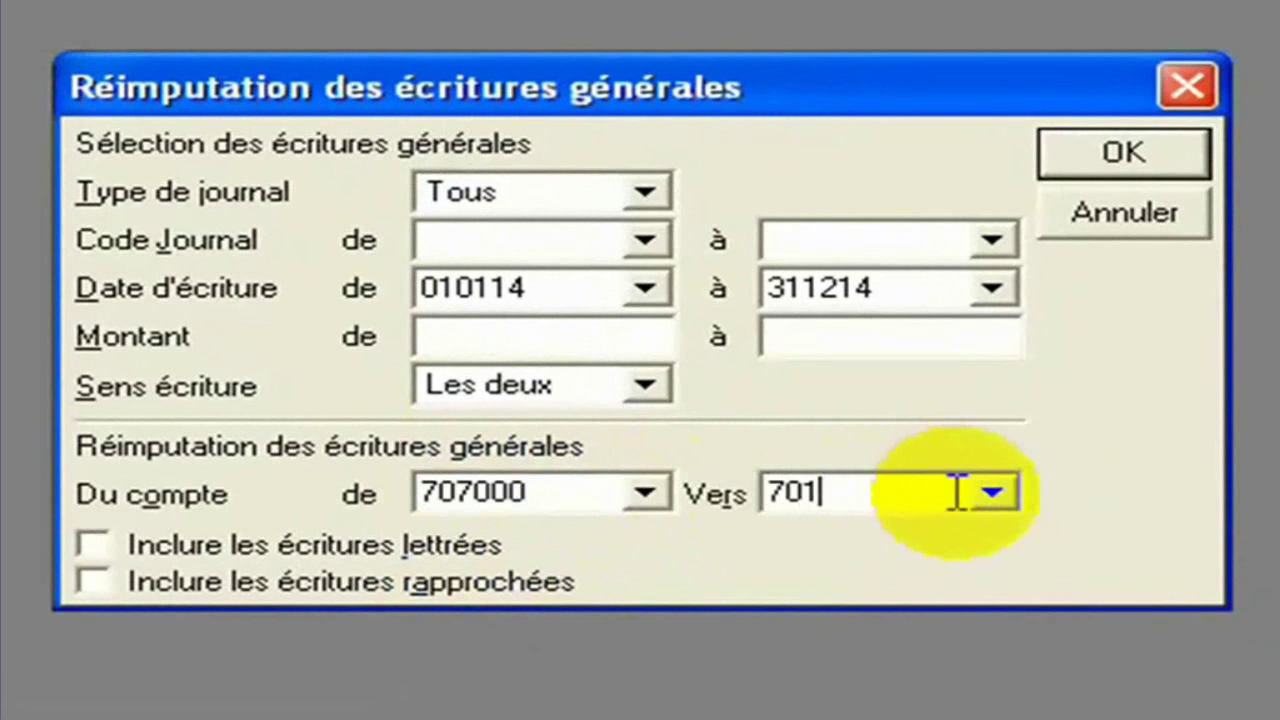
click(1016, 500)
click(1006, 500)
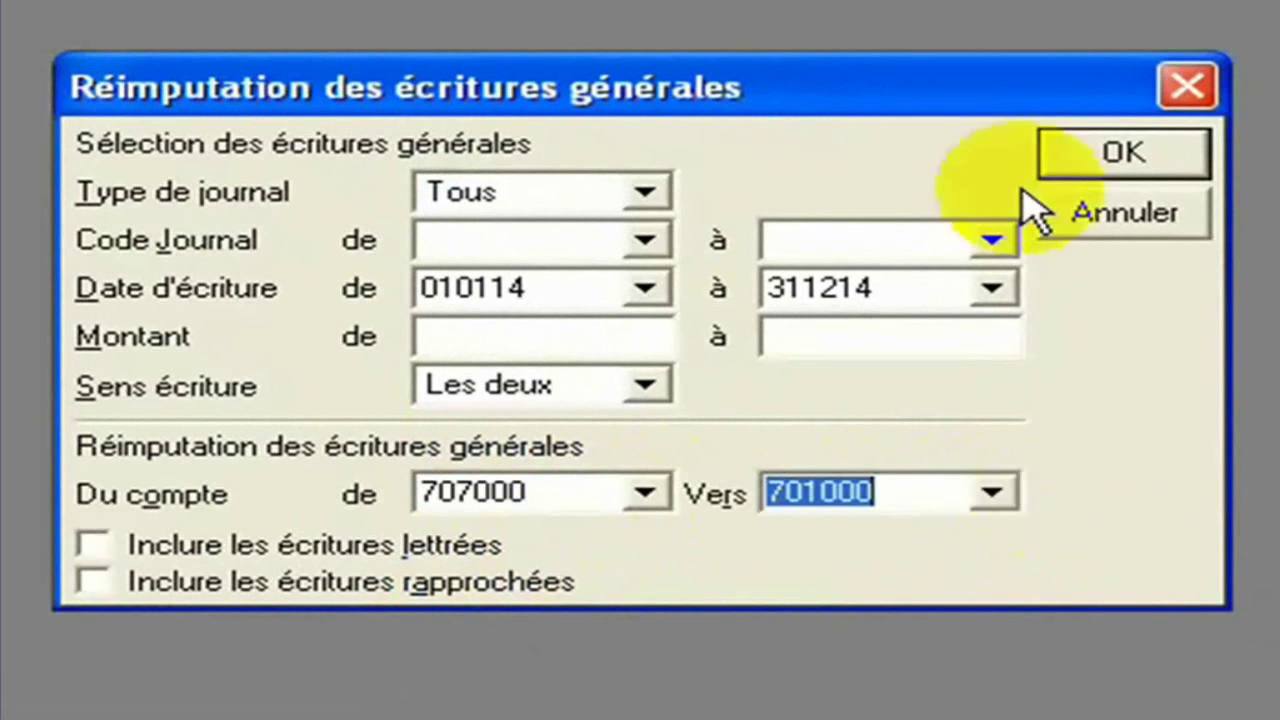
click(1048, 176)
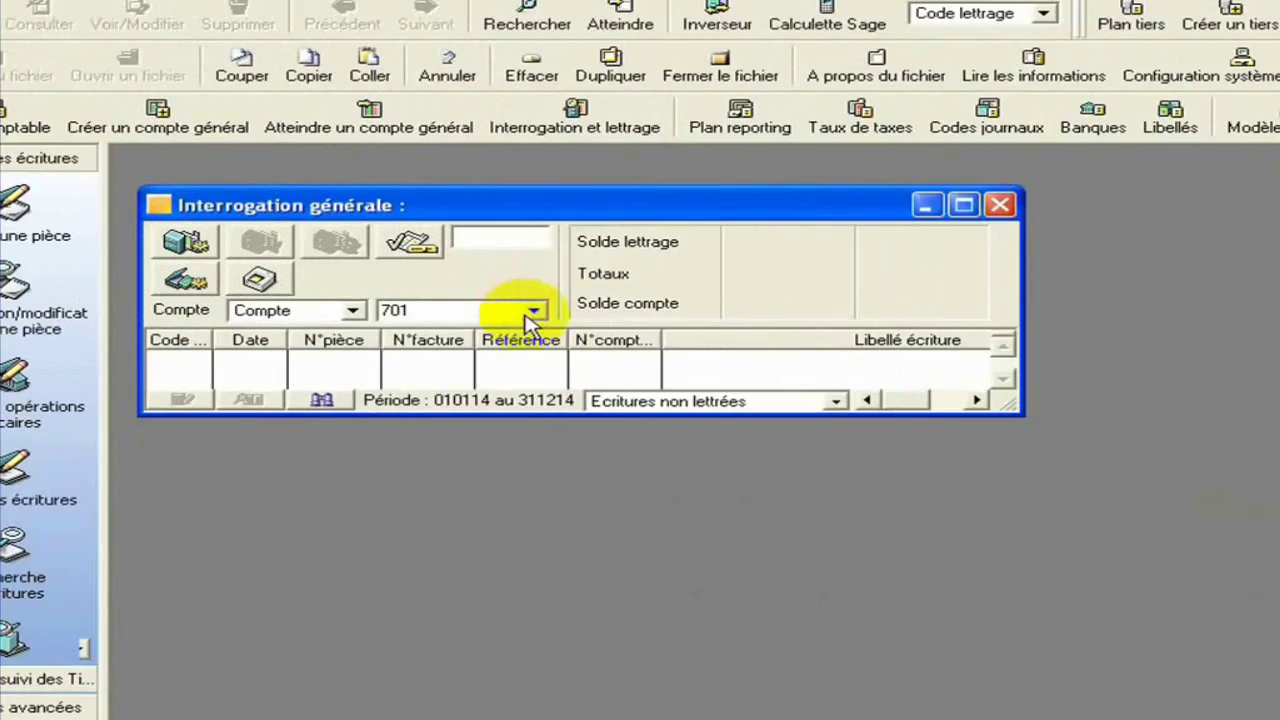
Query general account 701000 vente de marchandises in an enlarged window to review its entries, and close the query.
click(498, 303)
click(508, 311)
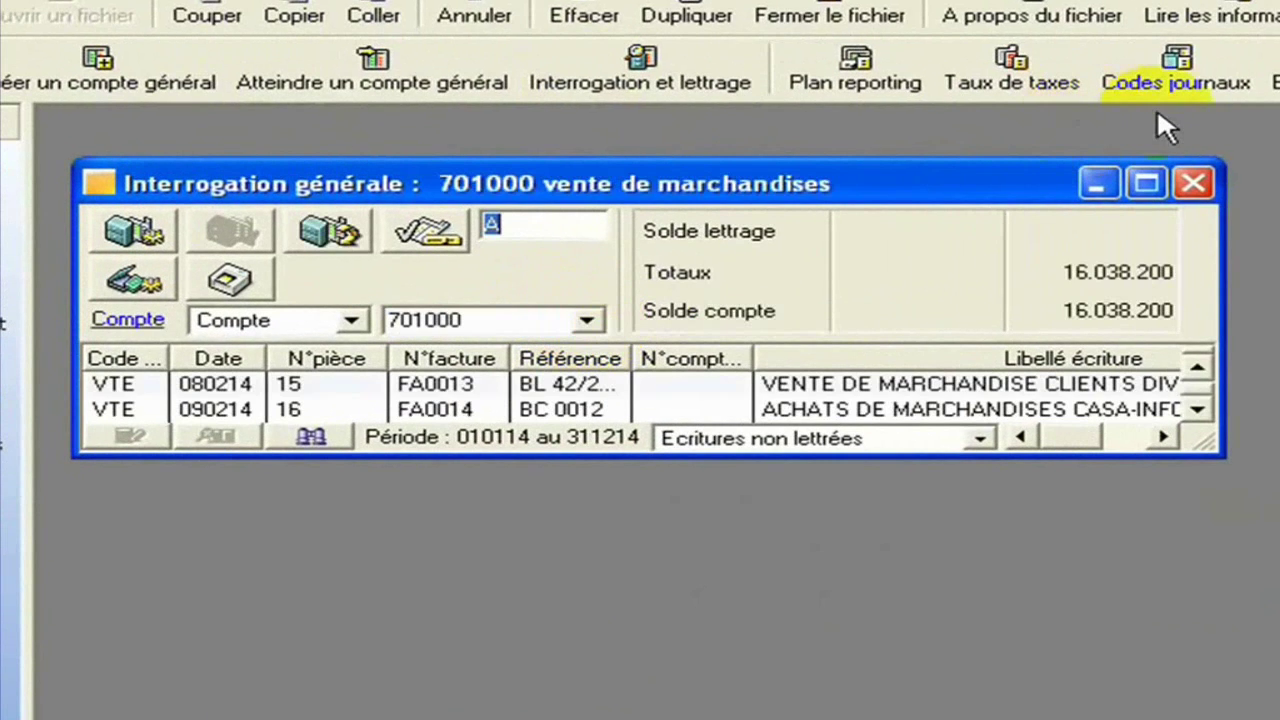
click(1146, 182)
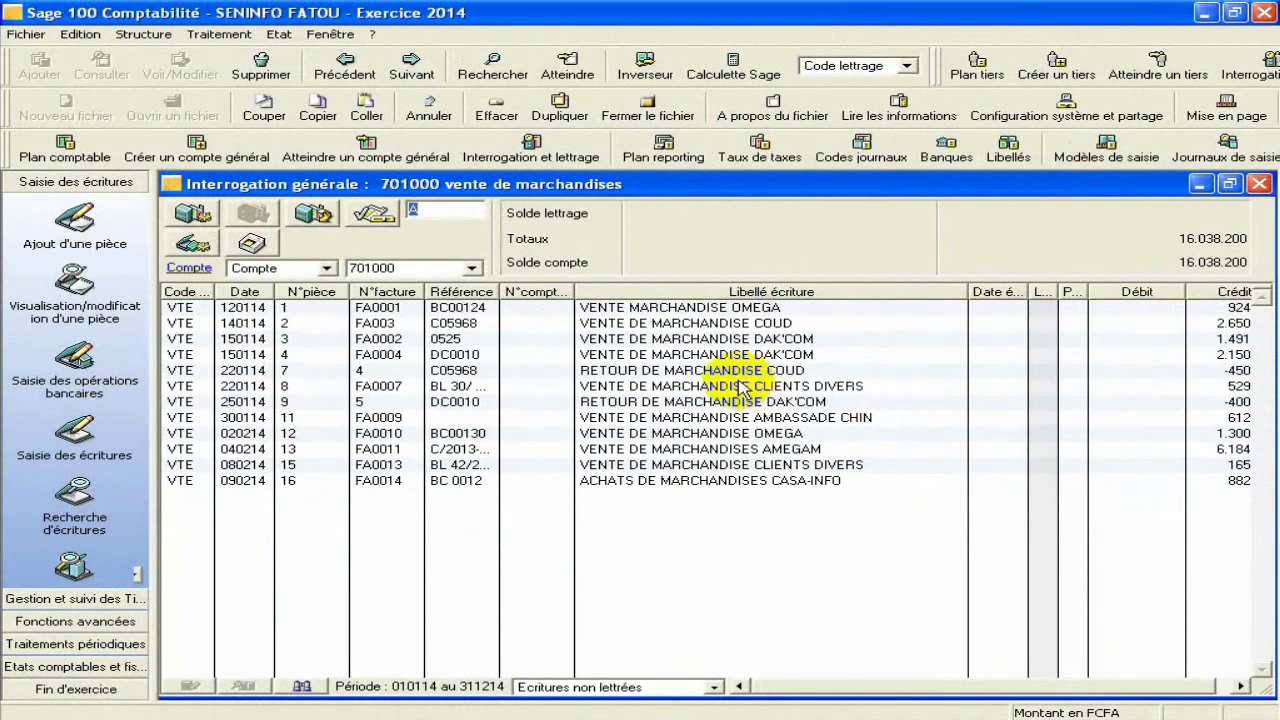
click(1259, 184)
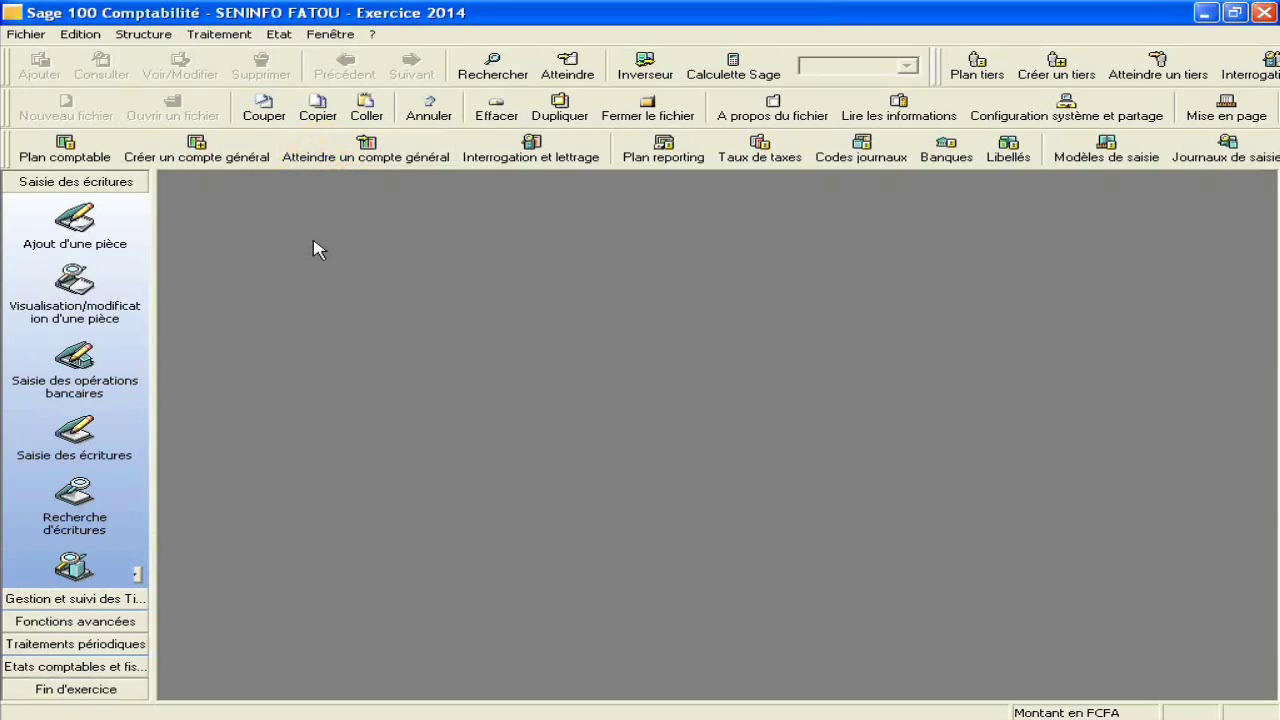
Preview the Bilan/compte de résultat report with only Impression bilan selected, excluding account details, the compte de résultat and the soldes intermédiaires de gestion.
click(278, 34)
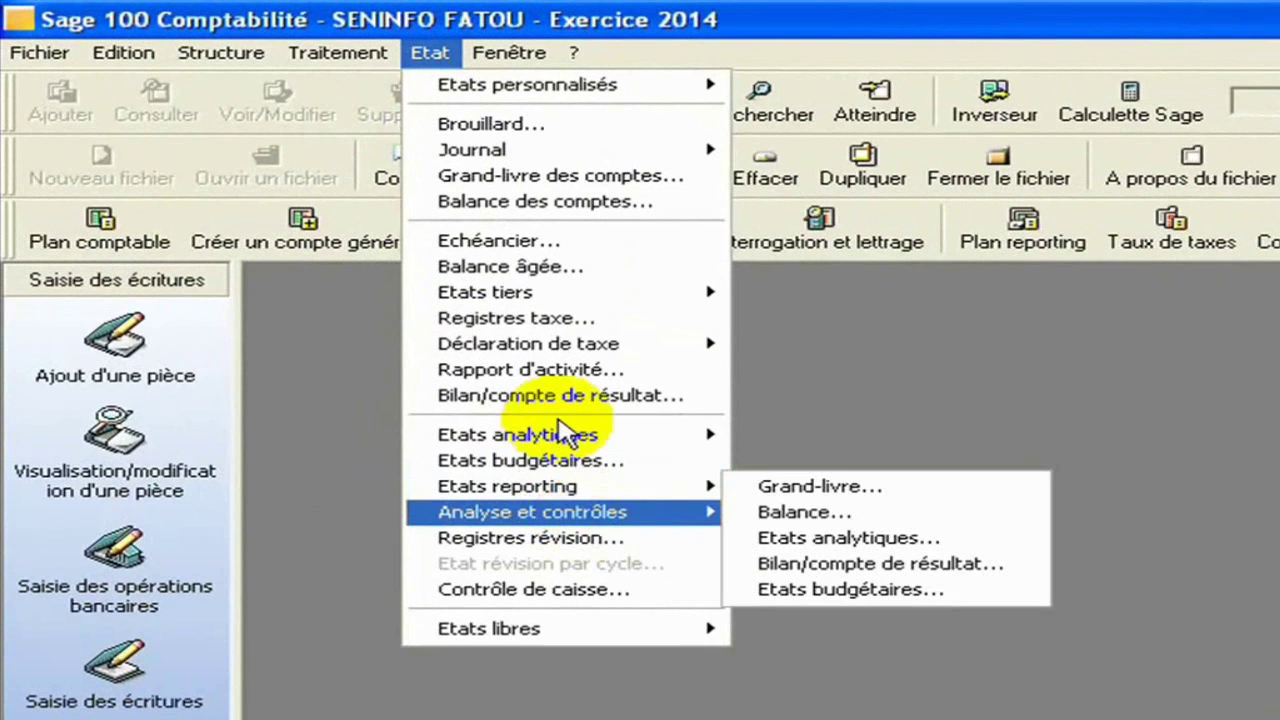
click(560, 395)
click(785, 552)
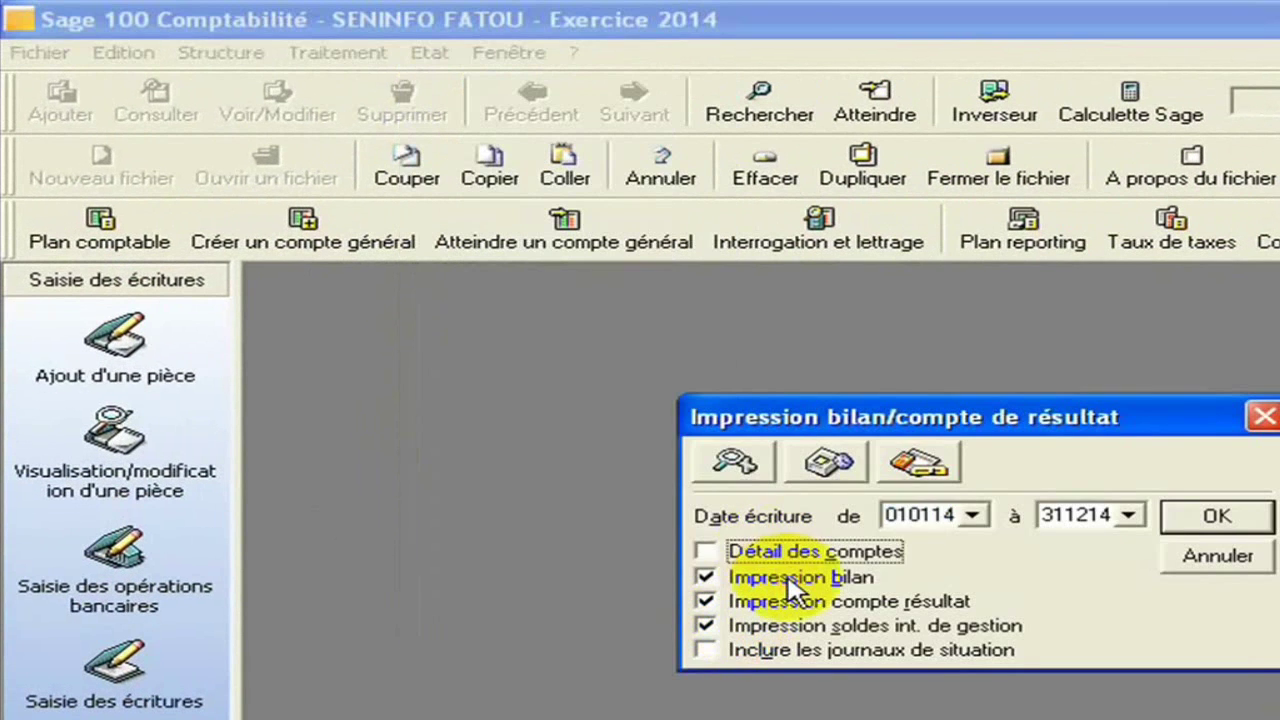
click(797, 601)
click(800, 626)
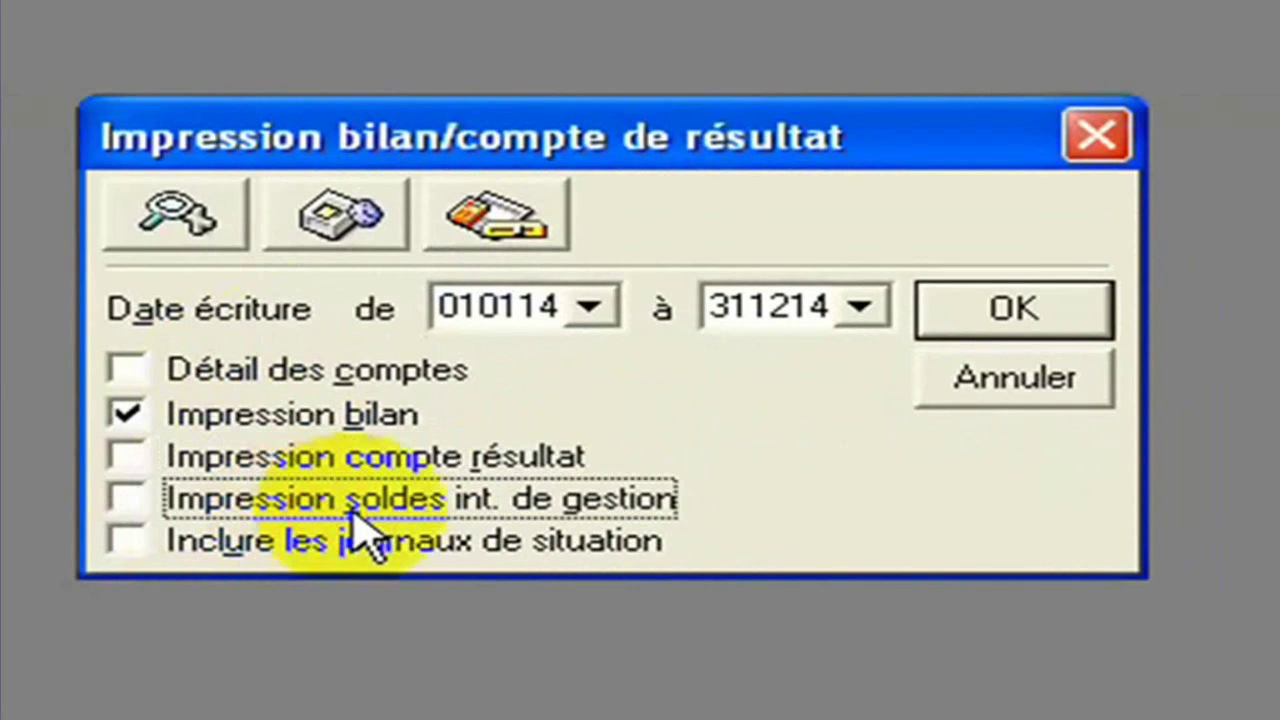
click(1025, 315)
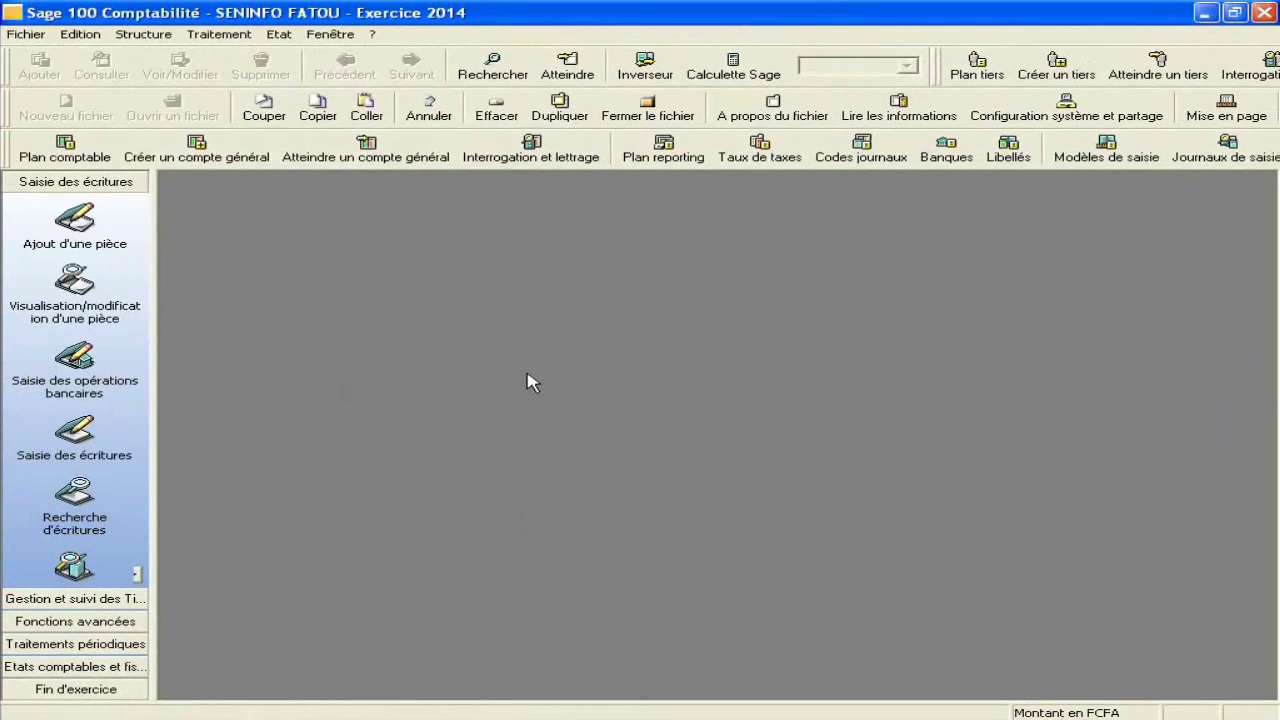
click(414, 495)
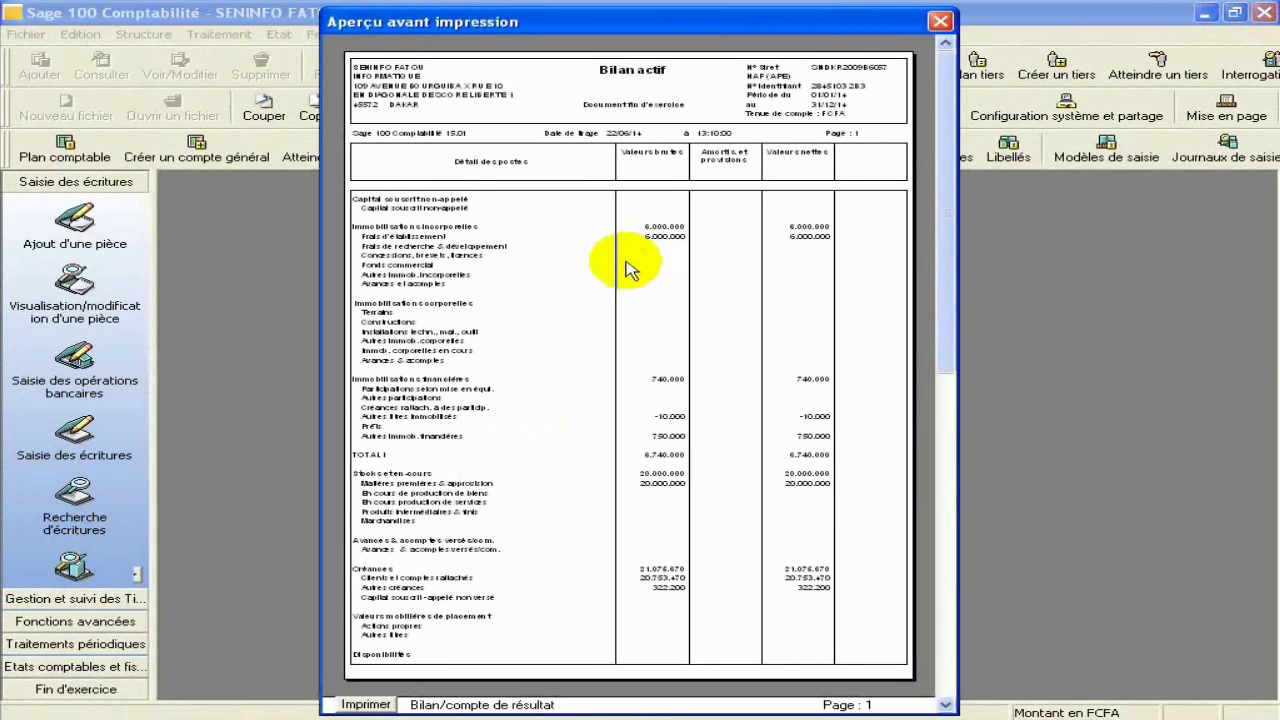
Examine the amounts under Immobilisations corporelles and the other asset headings in the enlarged Bilan actif preview, and close the preview.
click(628, 265)
scroll(680, 447, down, 2)
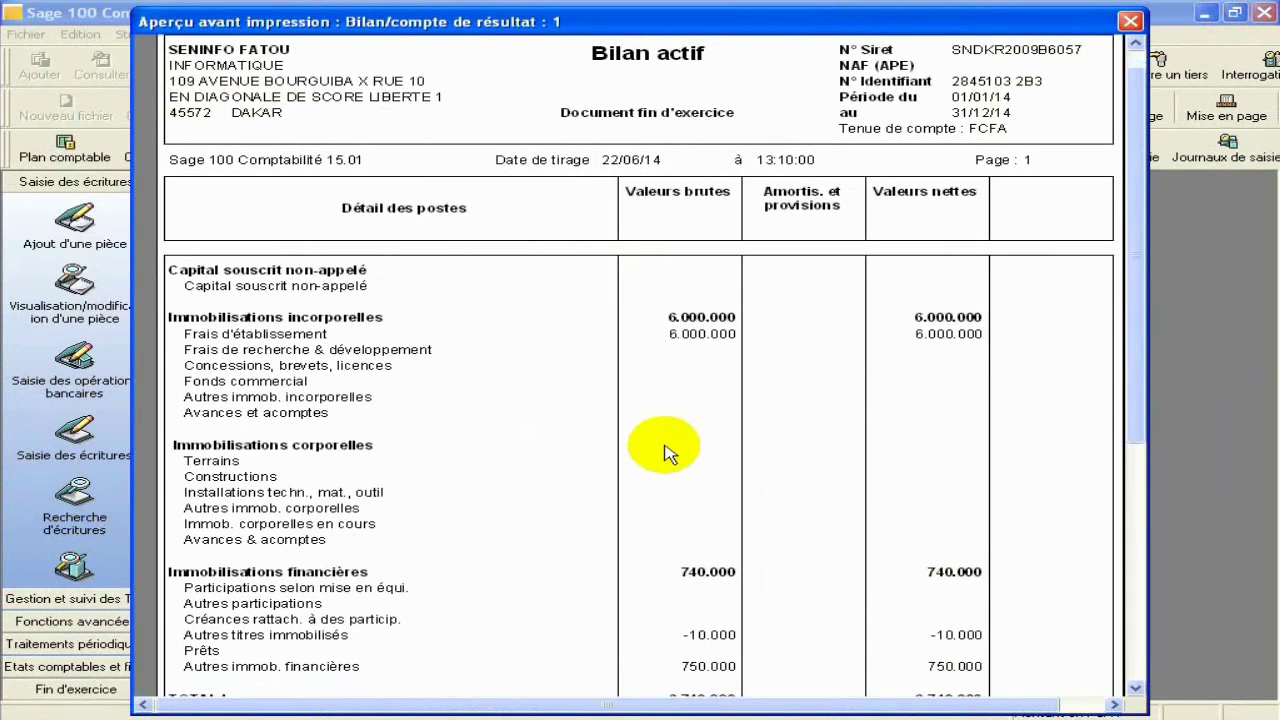
scroll(640, 452, down, 1)
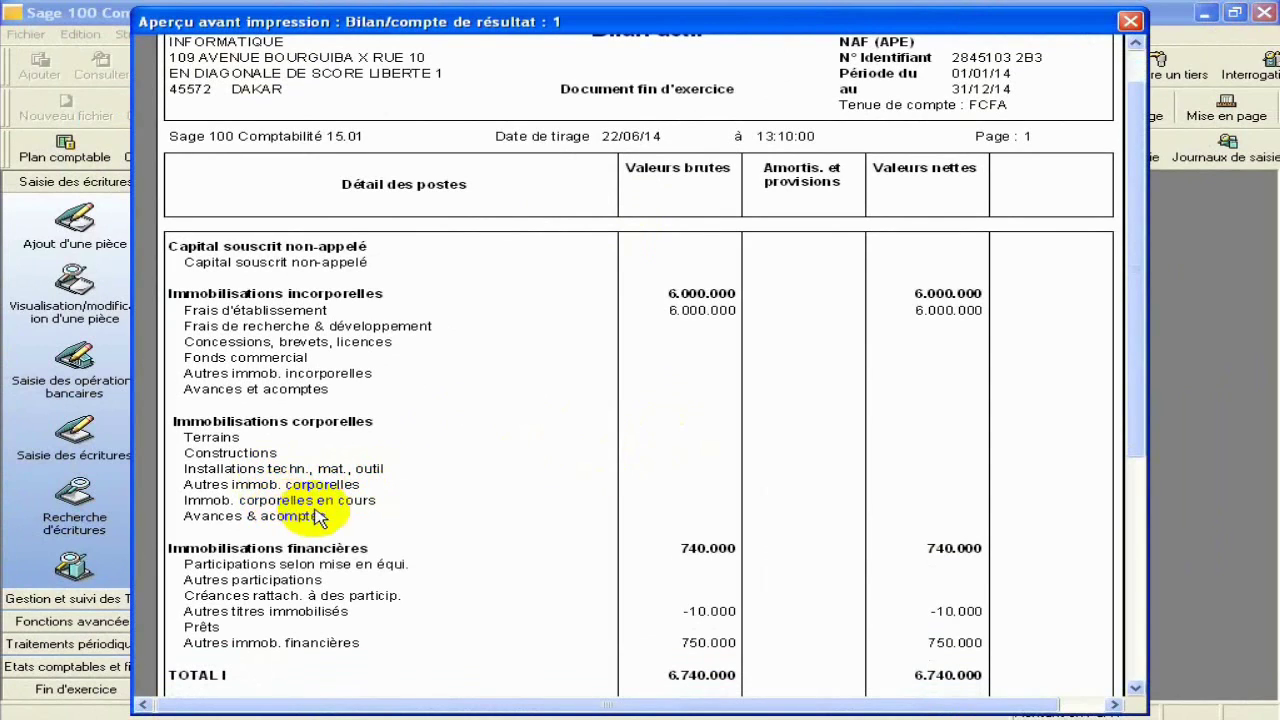
click(696, 504)
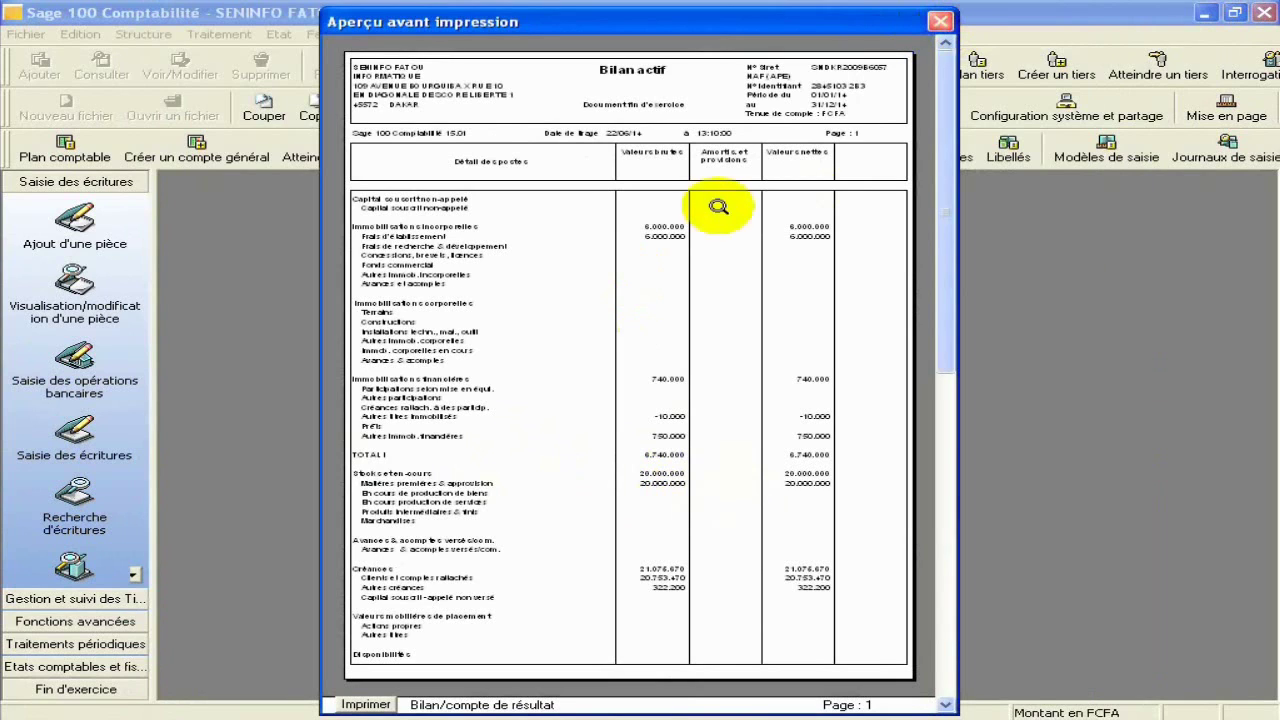
click(668, 248)
scroll(660, 252, down, 1)
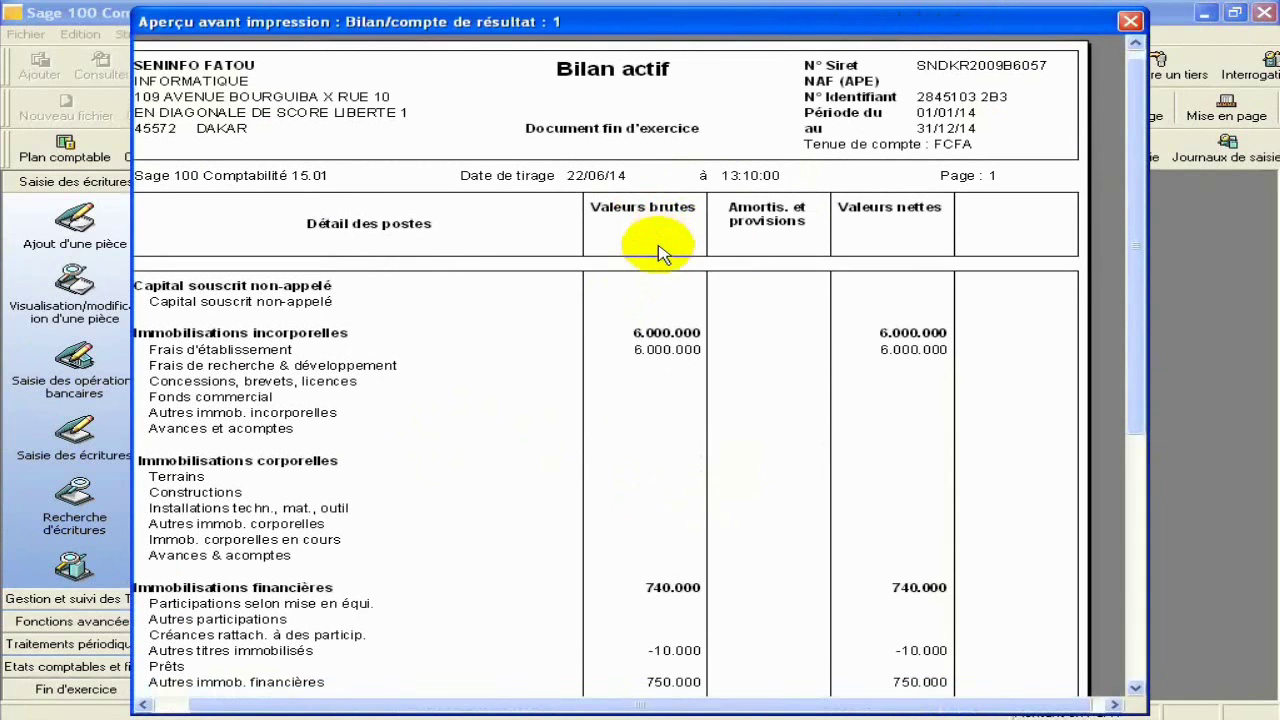
click(1133, 22)
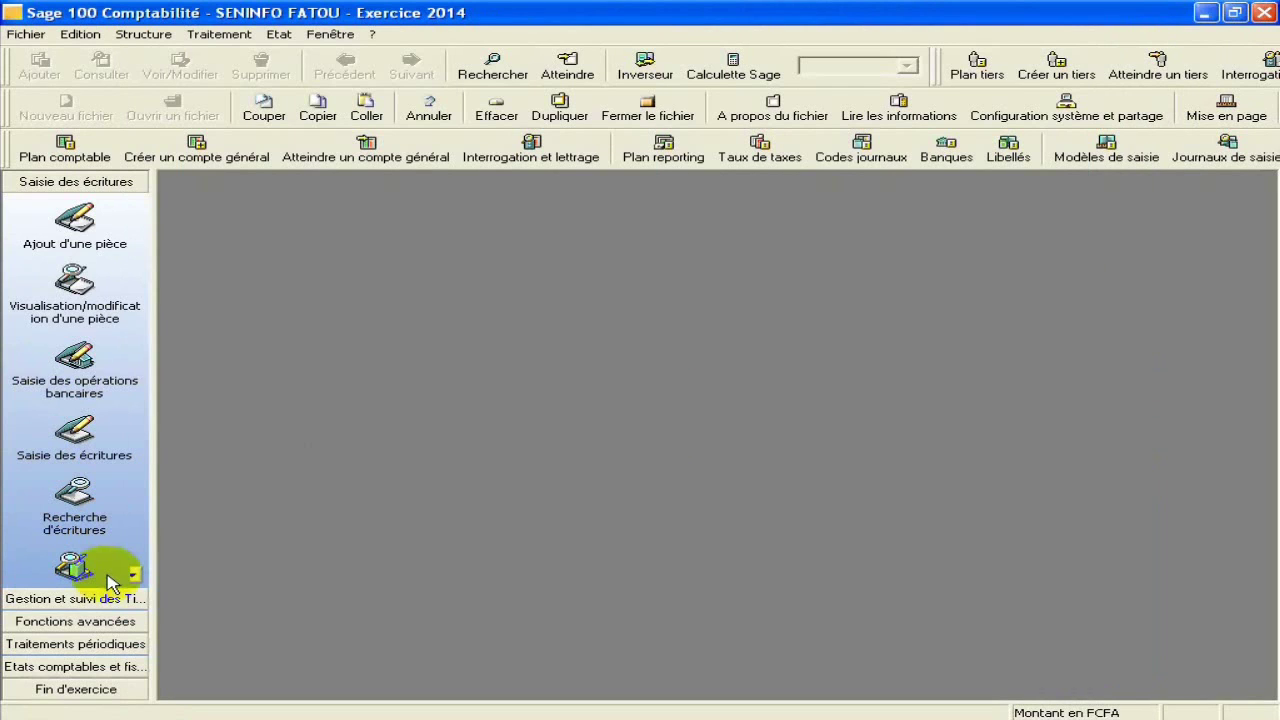
Check entries 245000 and 244000 in the REPORT A NOUVEAU journal for janv.14, and close the journal and the journal list.
click(72, 568)
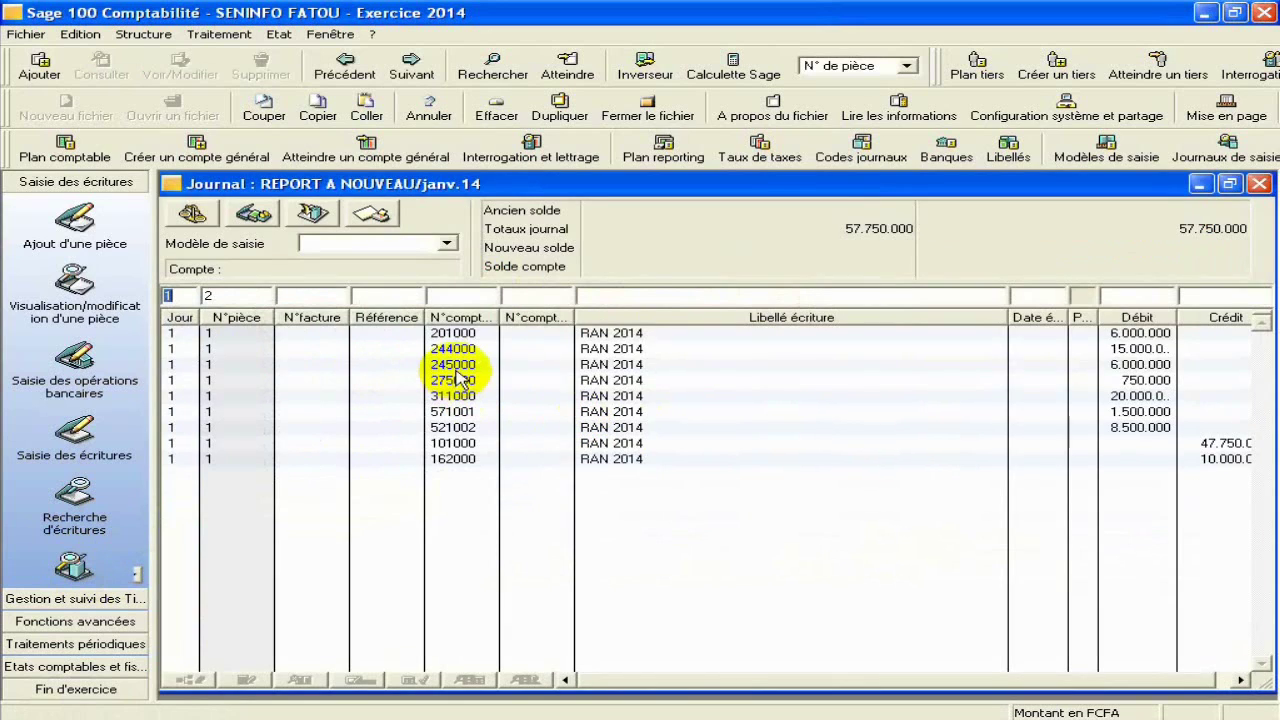
click(466, 366)
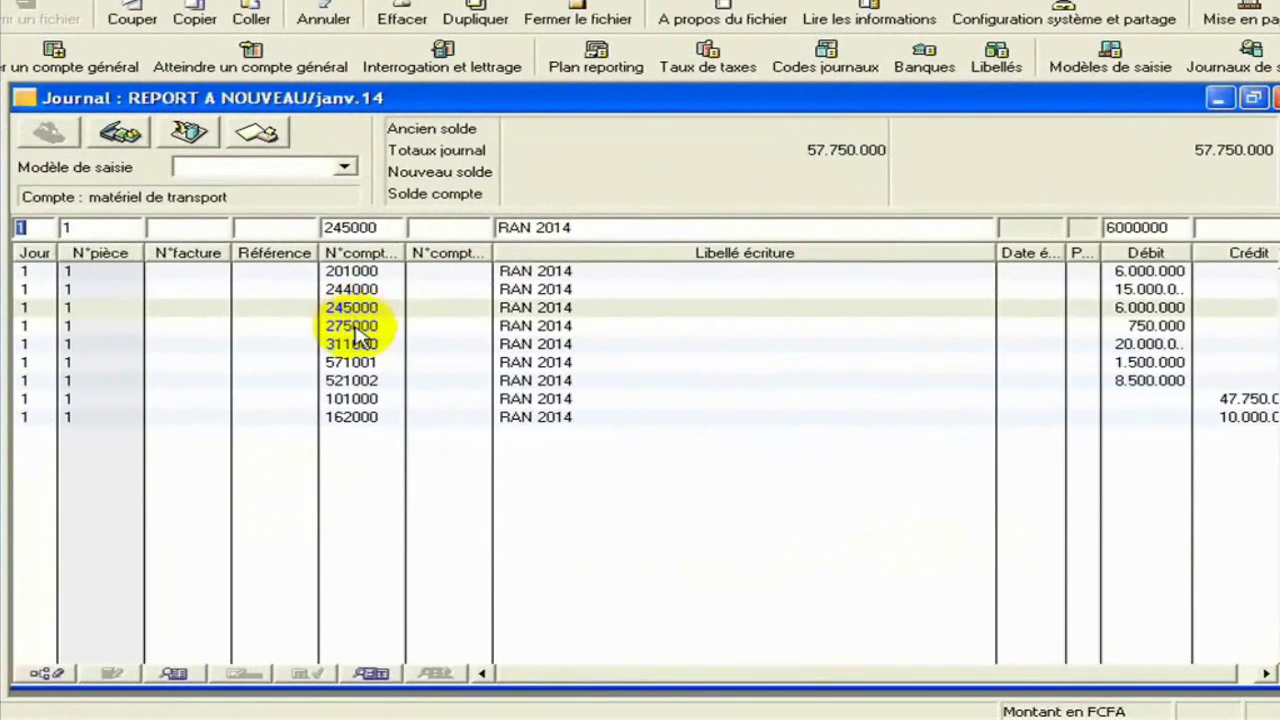
click(355, 289)
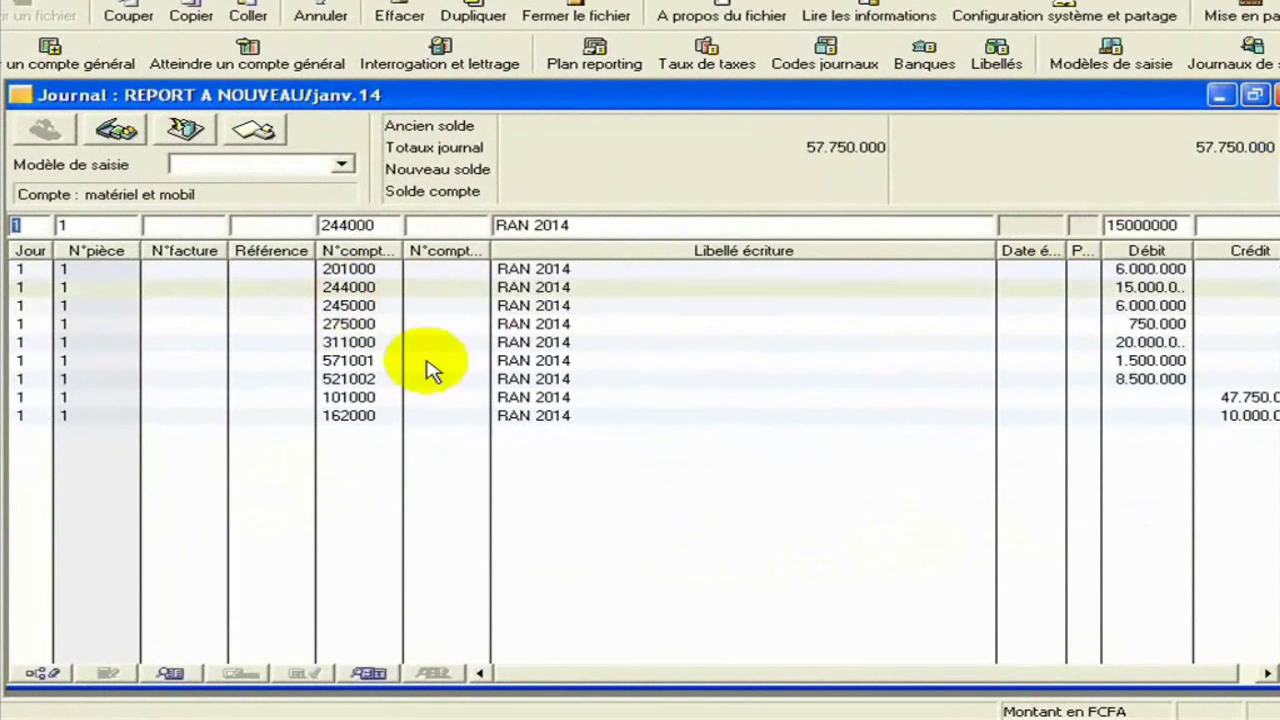
click(1268, 95)
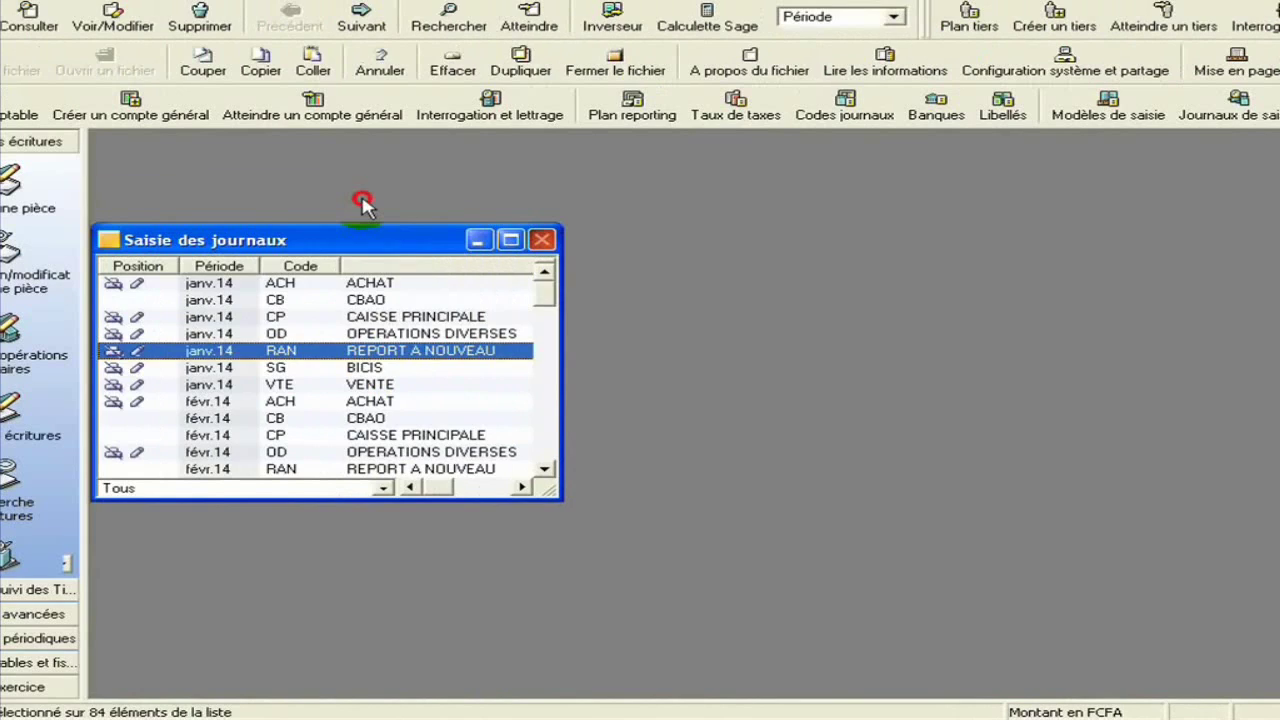
click(500, 199)
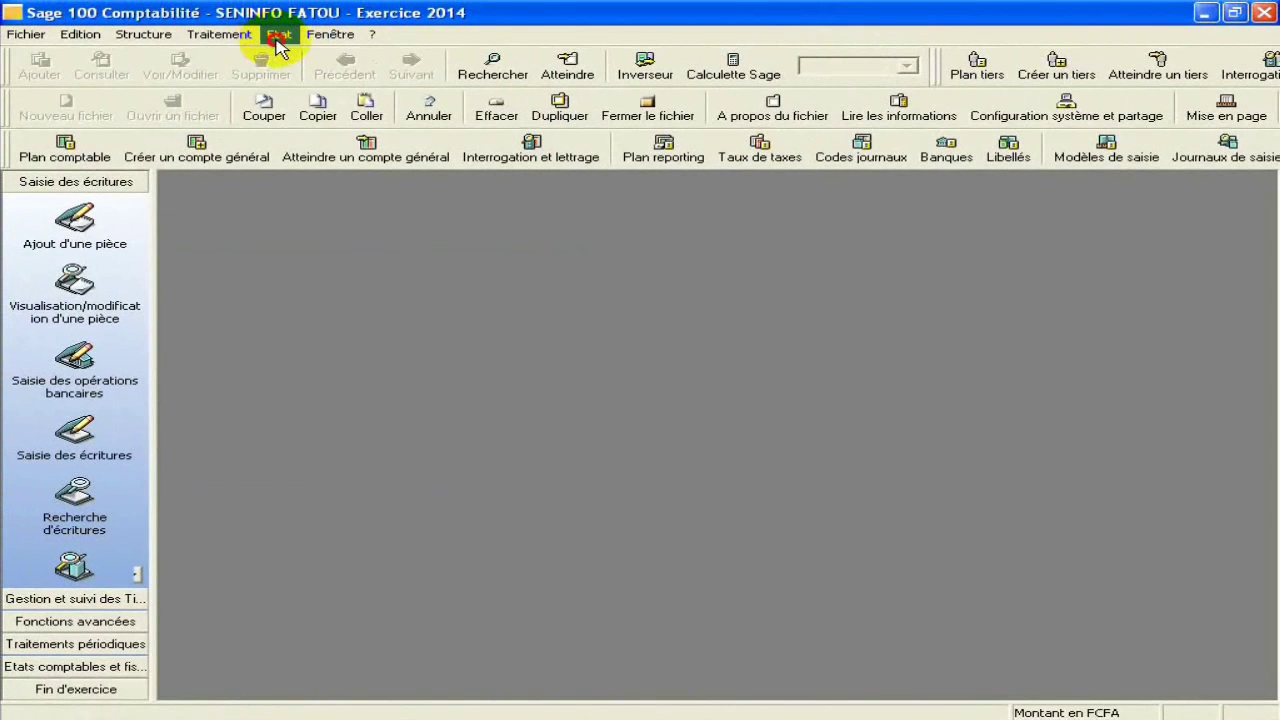
Open the Bilan/compte de résultat print options and exclude the account details, the compte de résultat and the soldes intermédiaires de gestion.
click(278, 34)
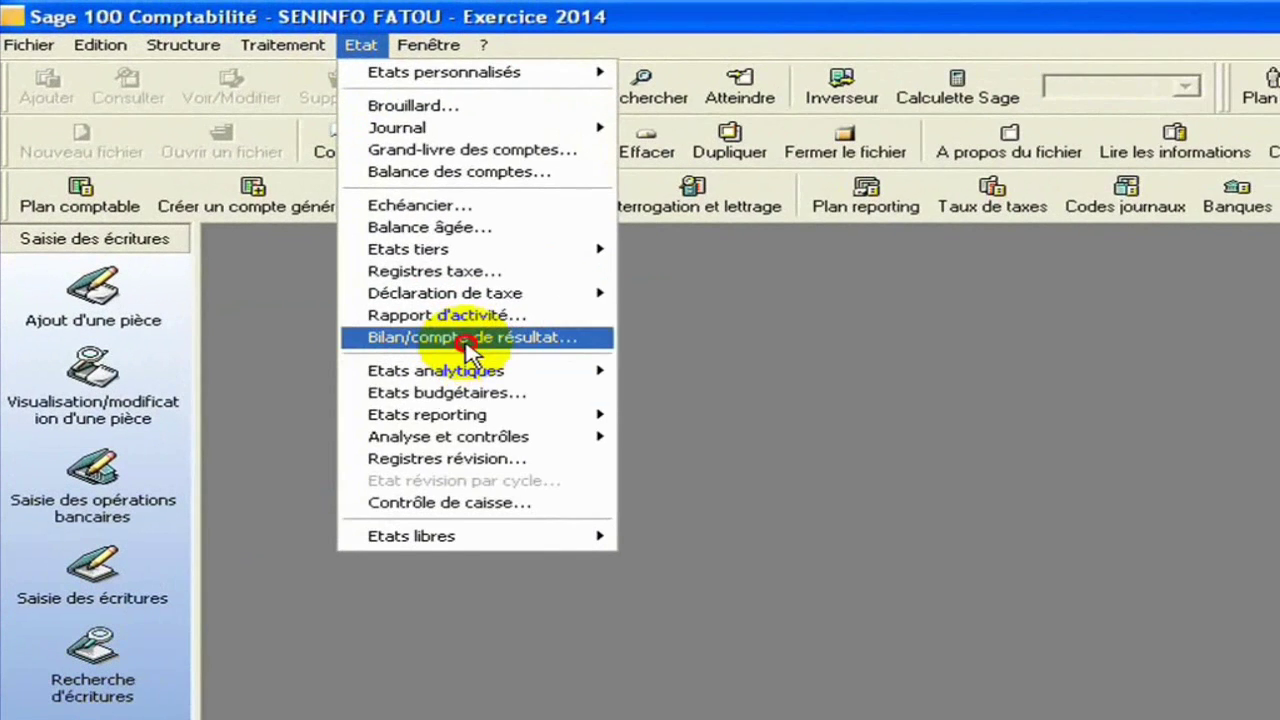
click(390, 256)
click(615, 479)
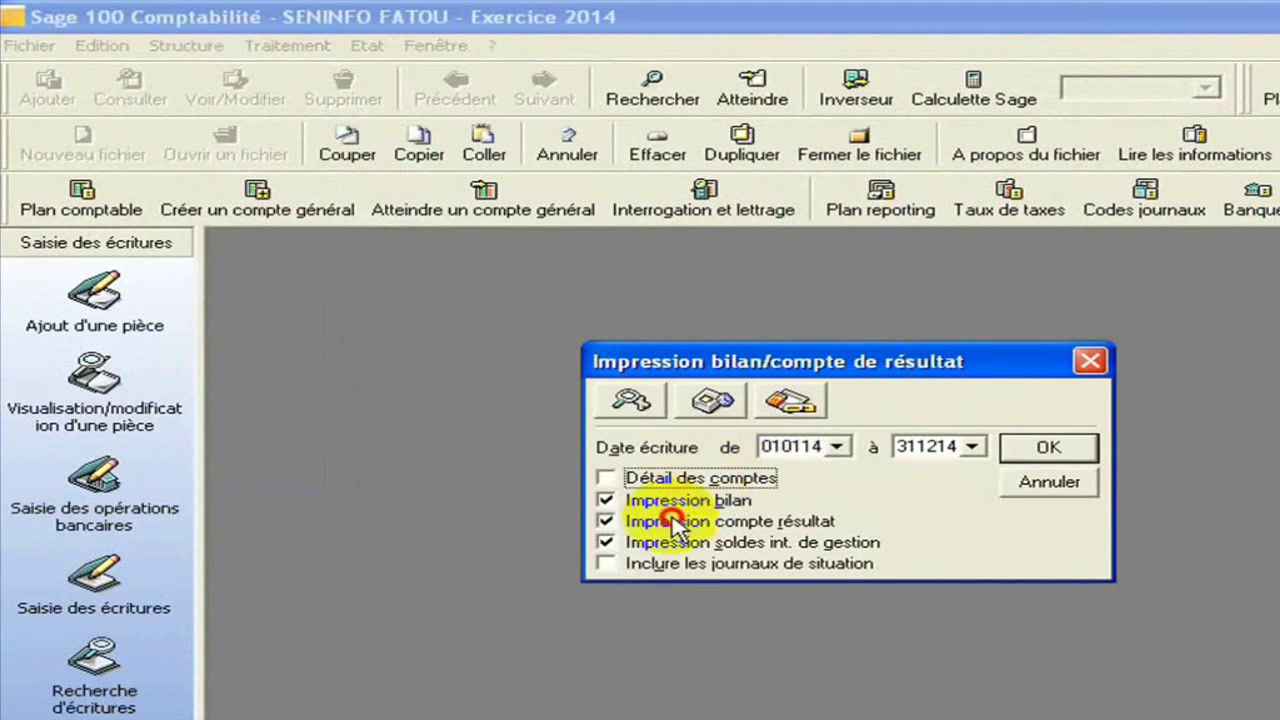
click(670, 525)
click(606, 542)
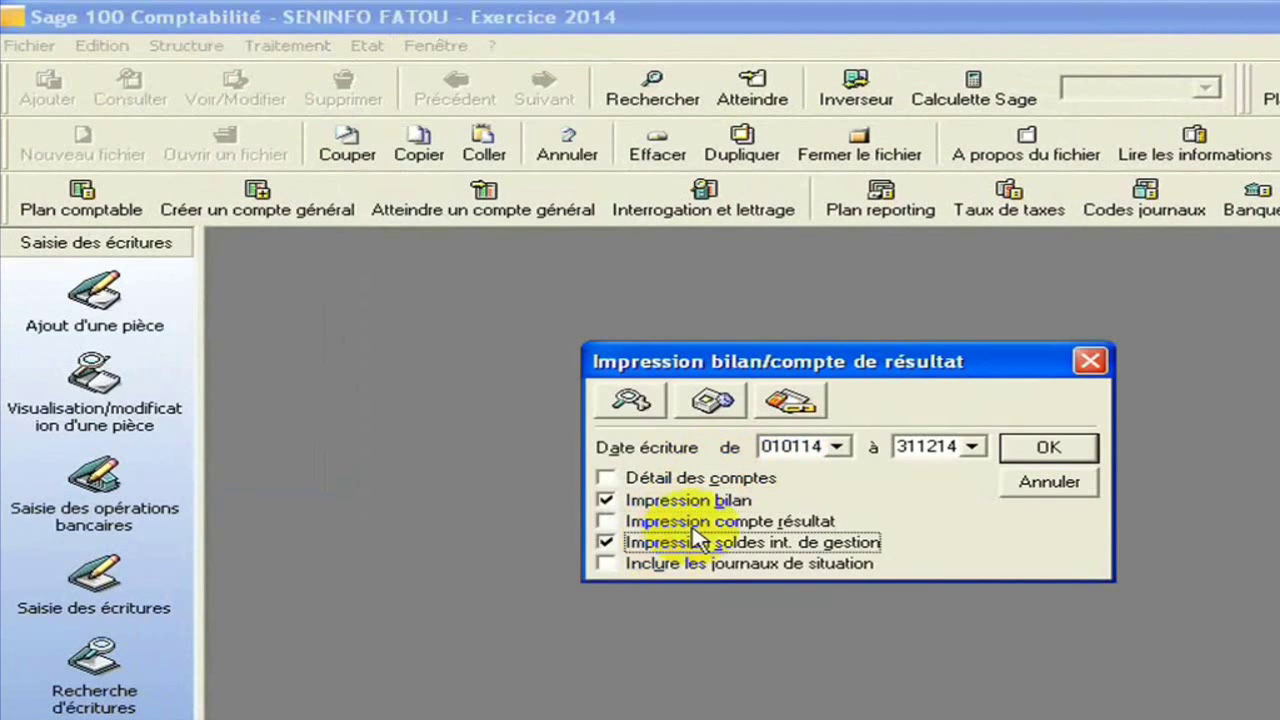
Open the Bilan Paramétrage in an enlarged window and review the accounts assigned to the Installations techn., mat., outil rubric.
click(803, 410)
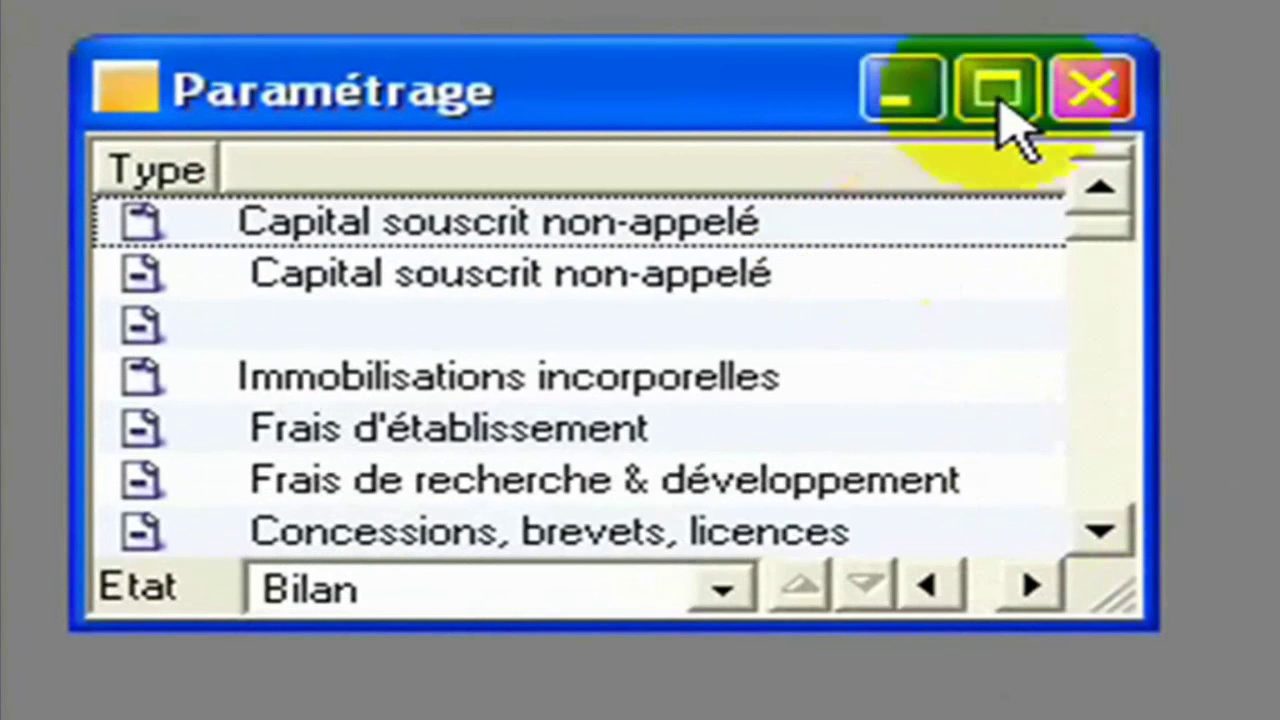
click(1000, 100)
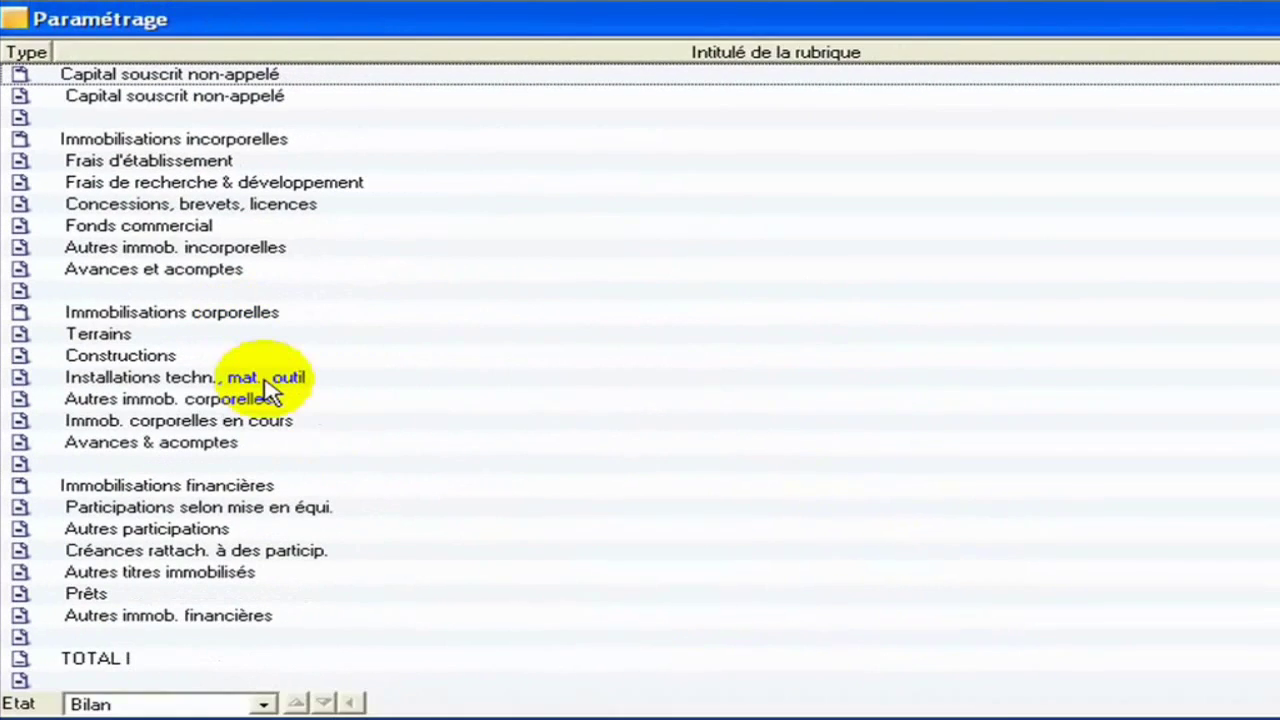
double_click(172, 383)
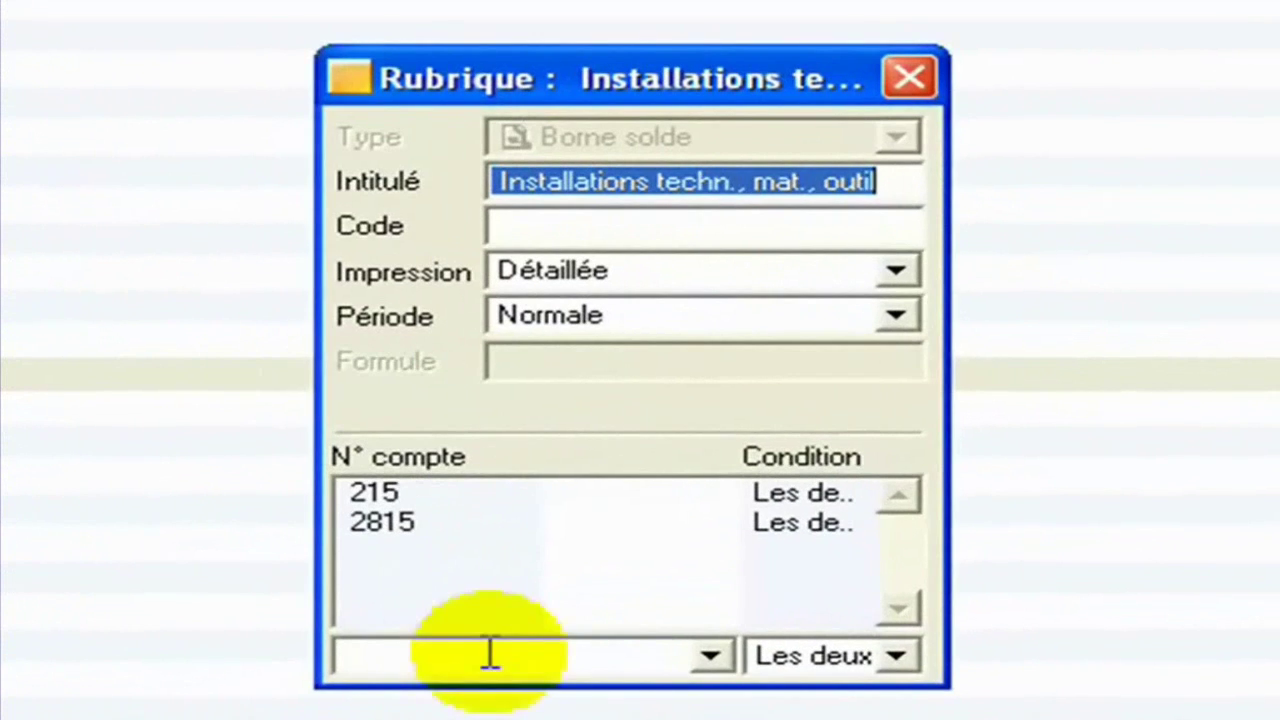
click(486, 494)
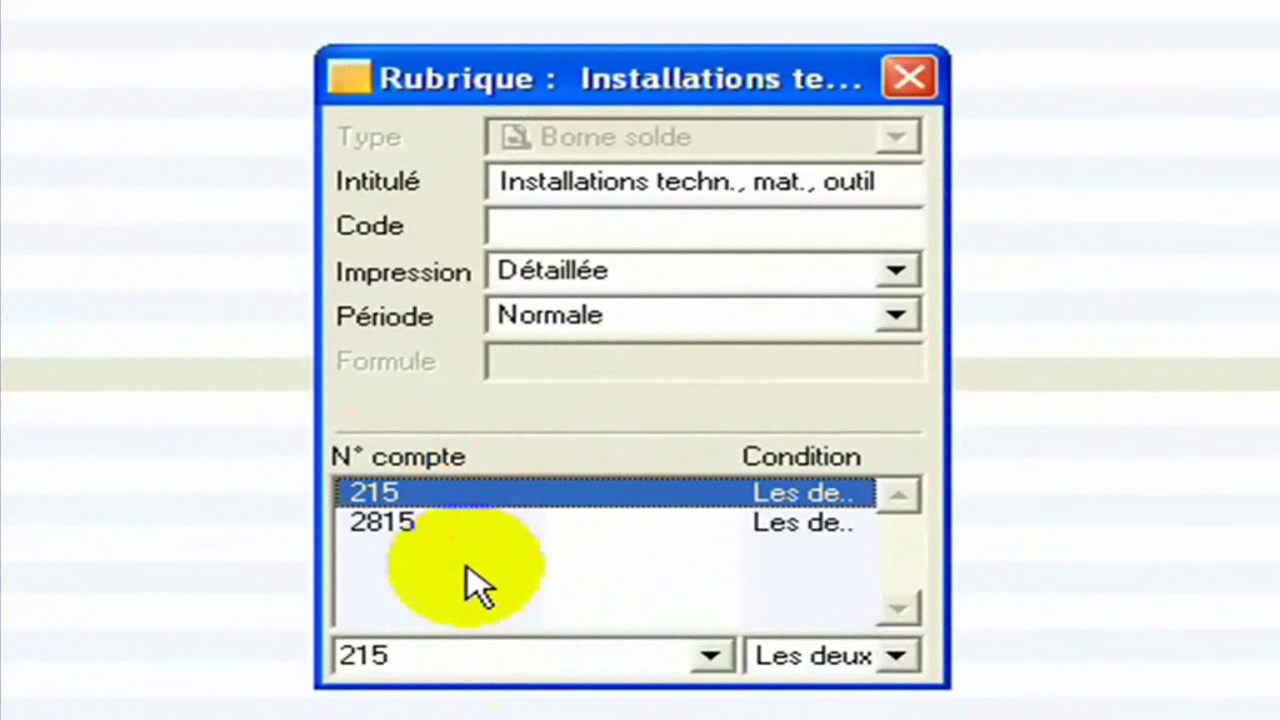
click(374, 493)
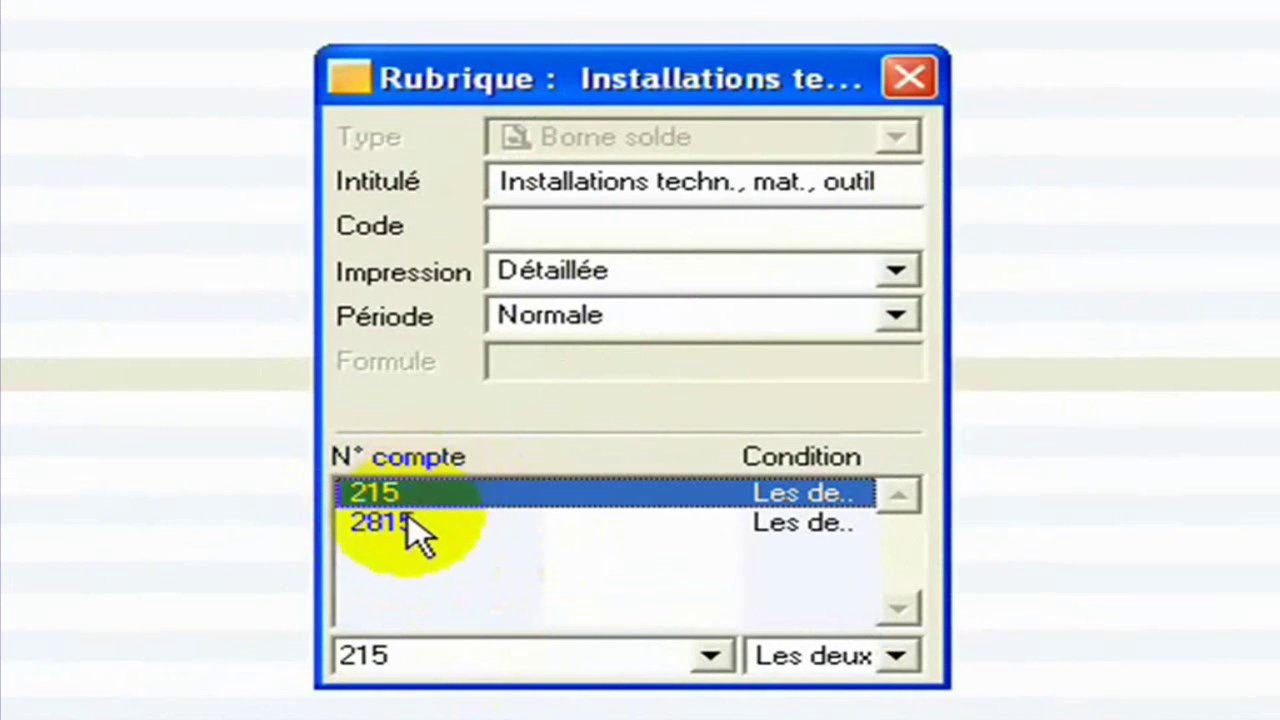
click(403, 528)
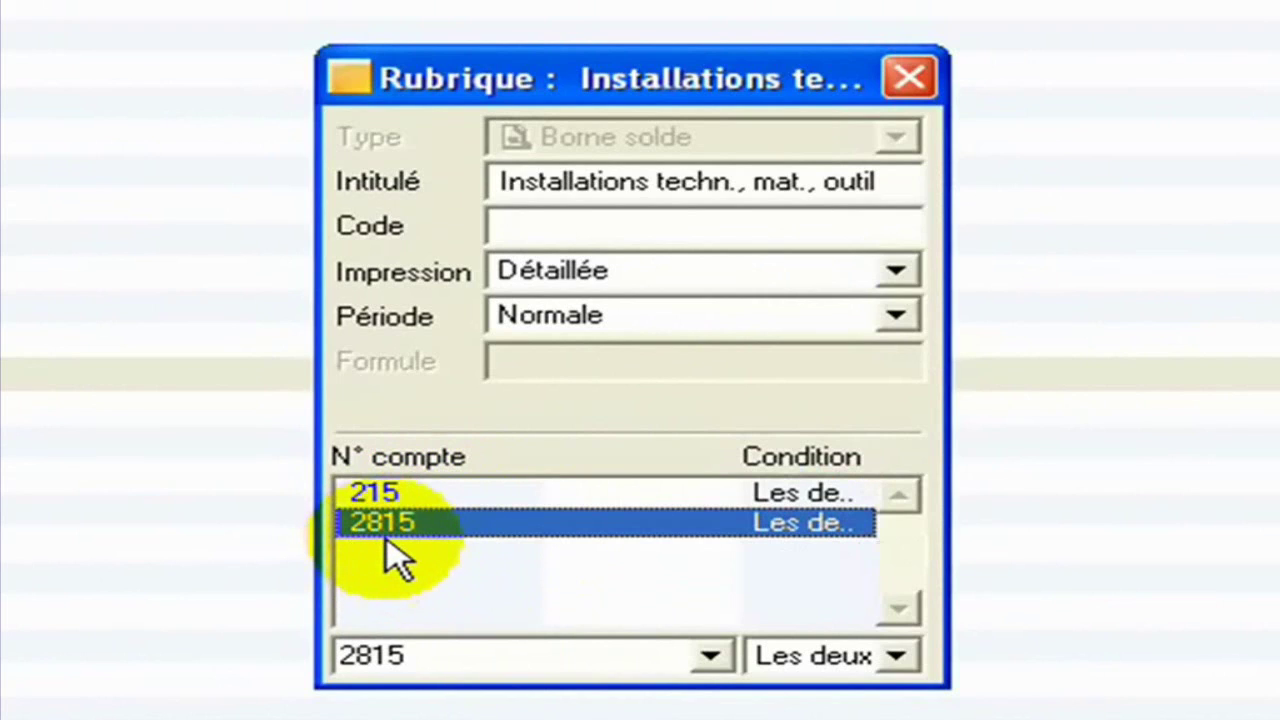
Delete accounts 215 and 2815 from the Installations techn., mat., outil rubric.
click(408, 492)
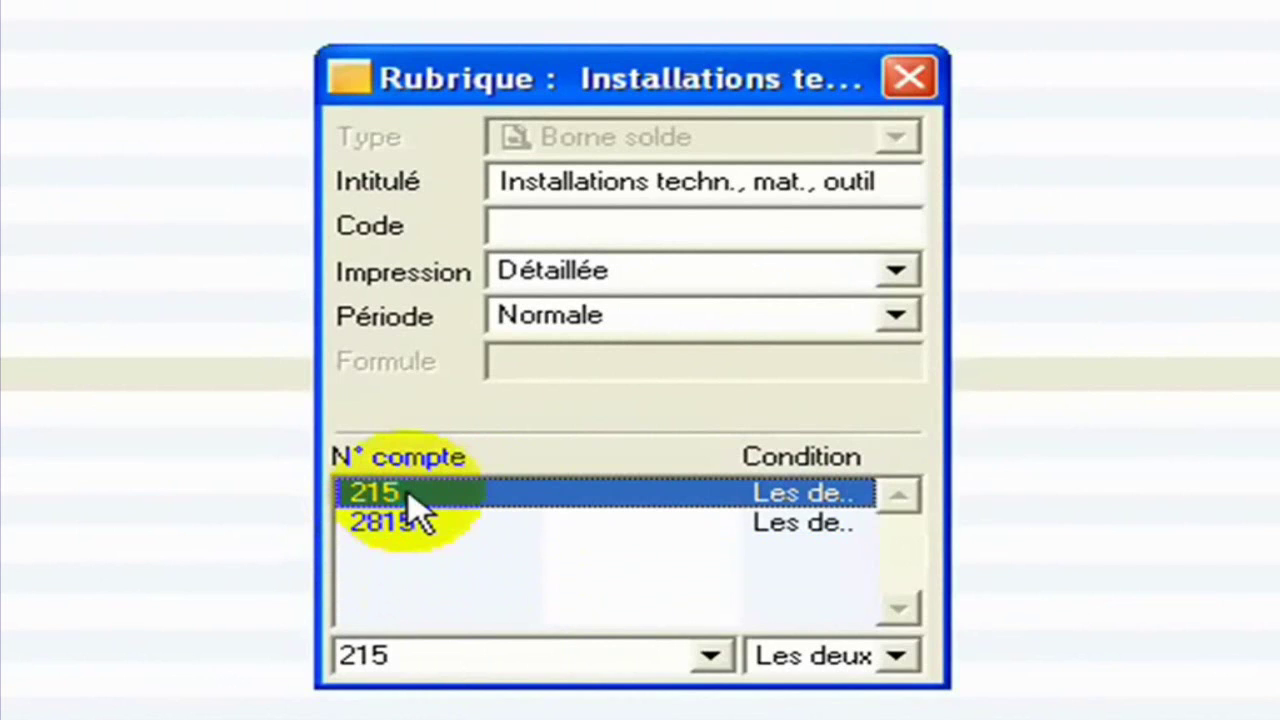
right_click(408, 492)
click(514, 590)
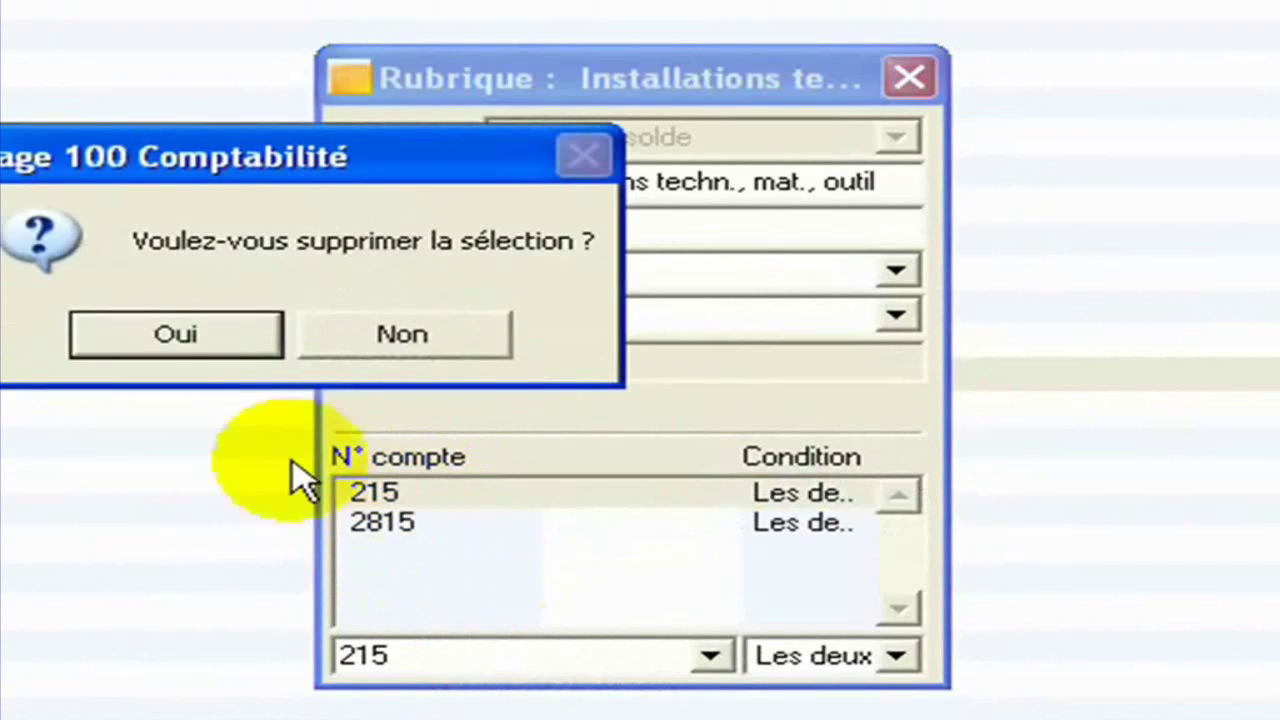
click(209, 334)
click(457, 650)
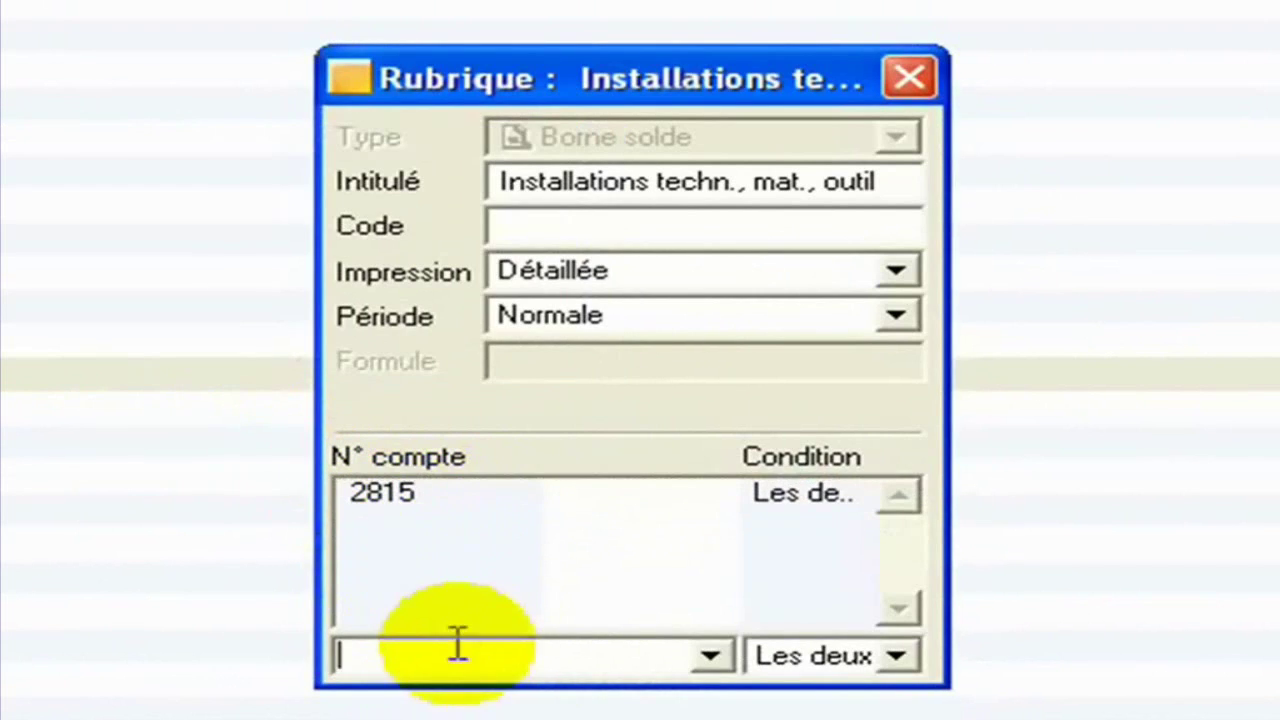
click(402, 508)
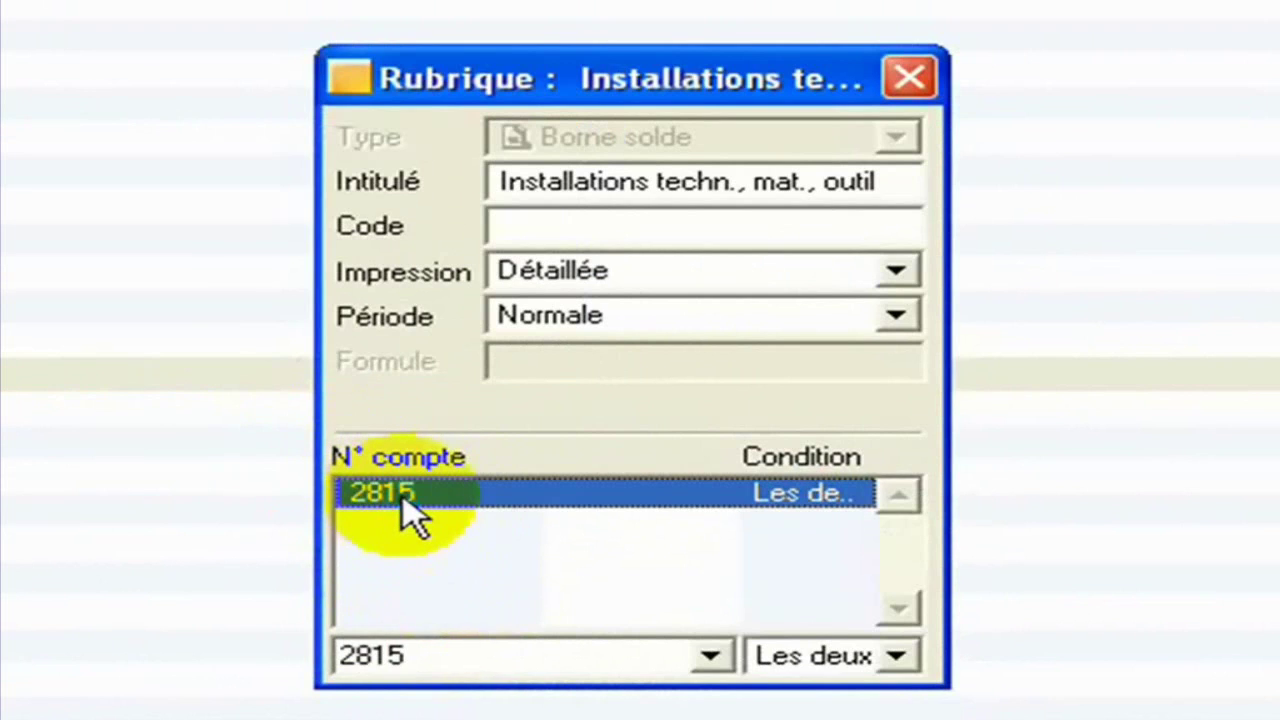
right_click(412, 512)
click(491, 592)
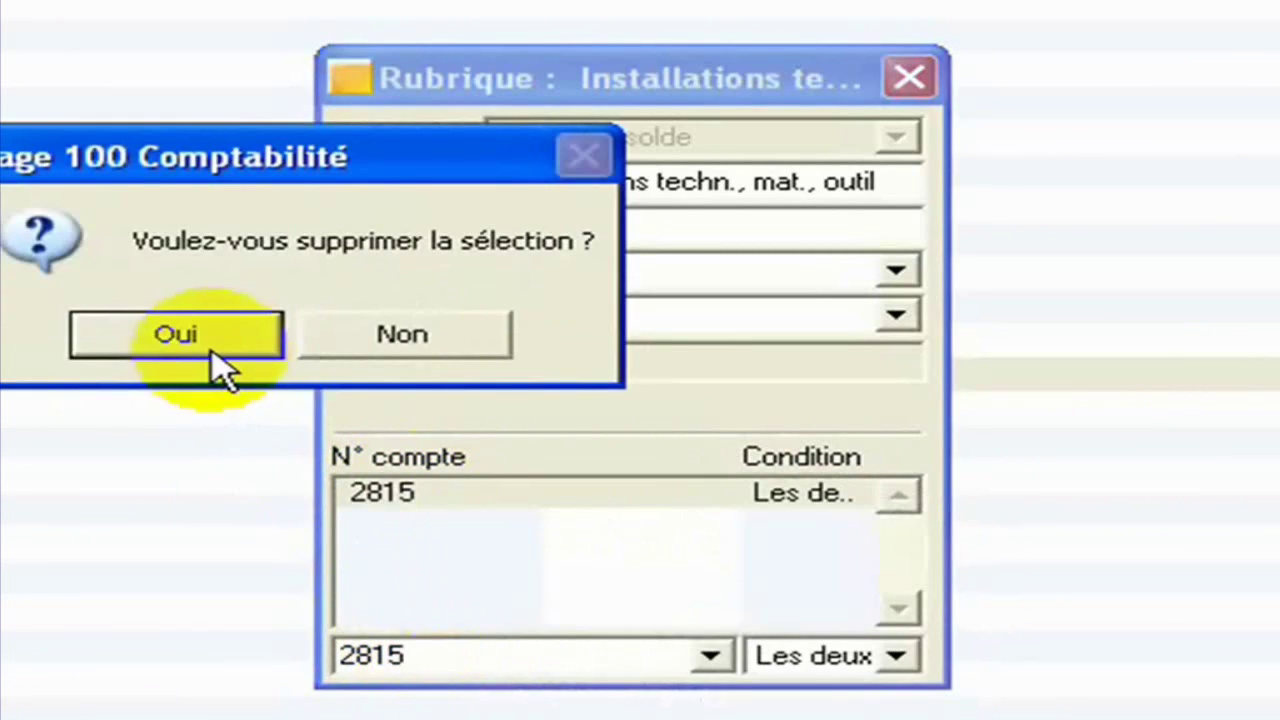
click(176, 334)
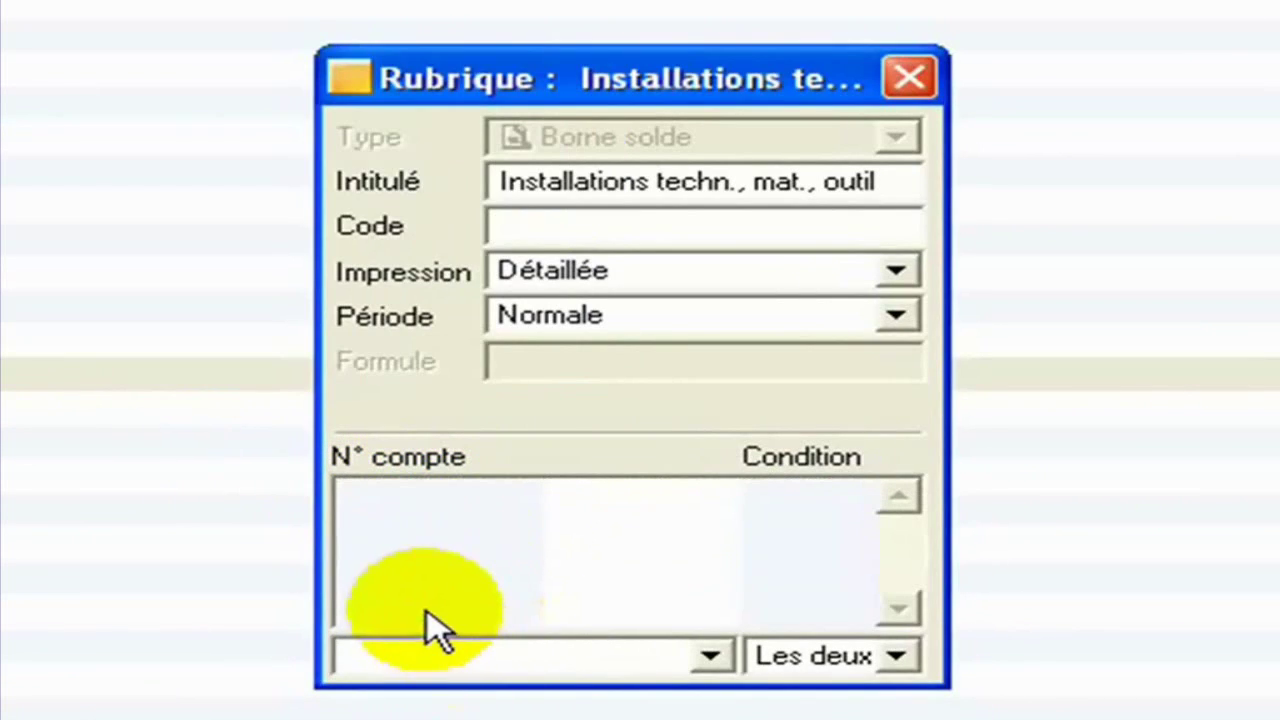
Add account 244000 matériel et mobil to the rubric's account list with the condition Les deux.
text(244)
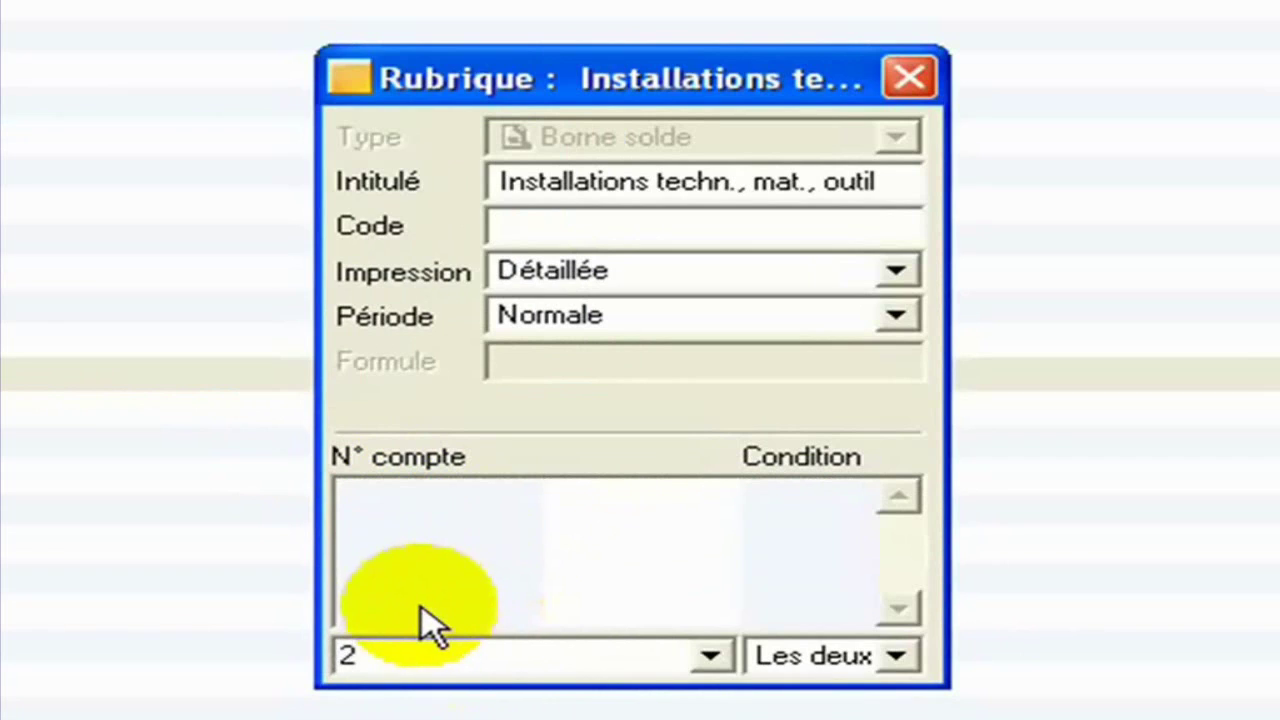
click(712, 664)
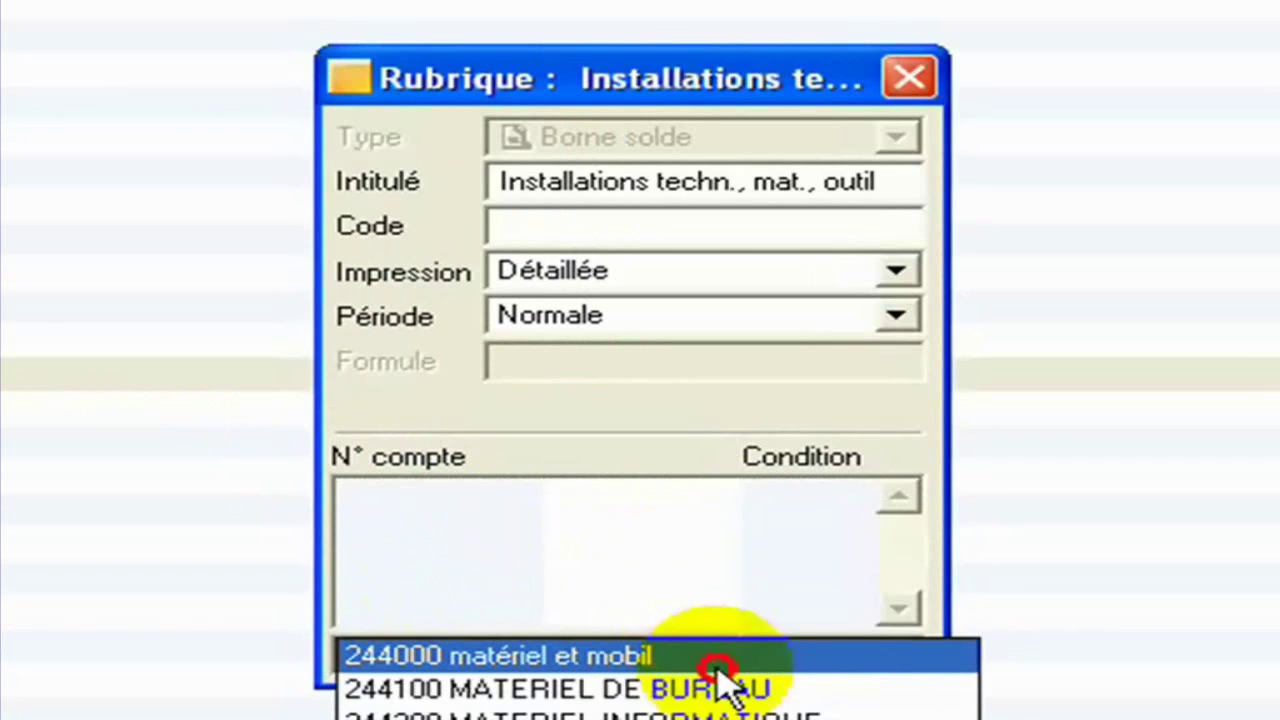
click(720, 668)
key(Return)
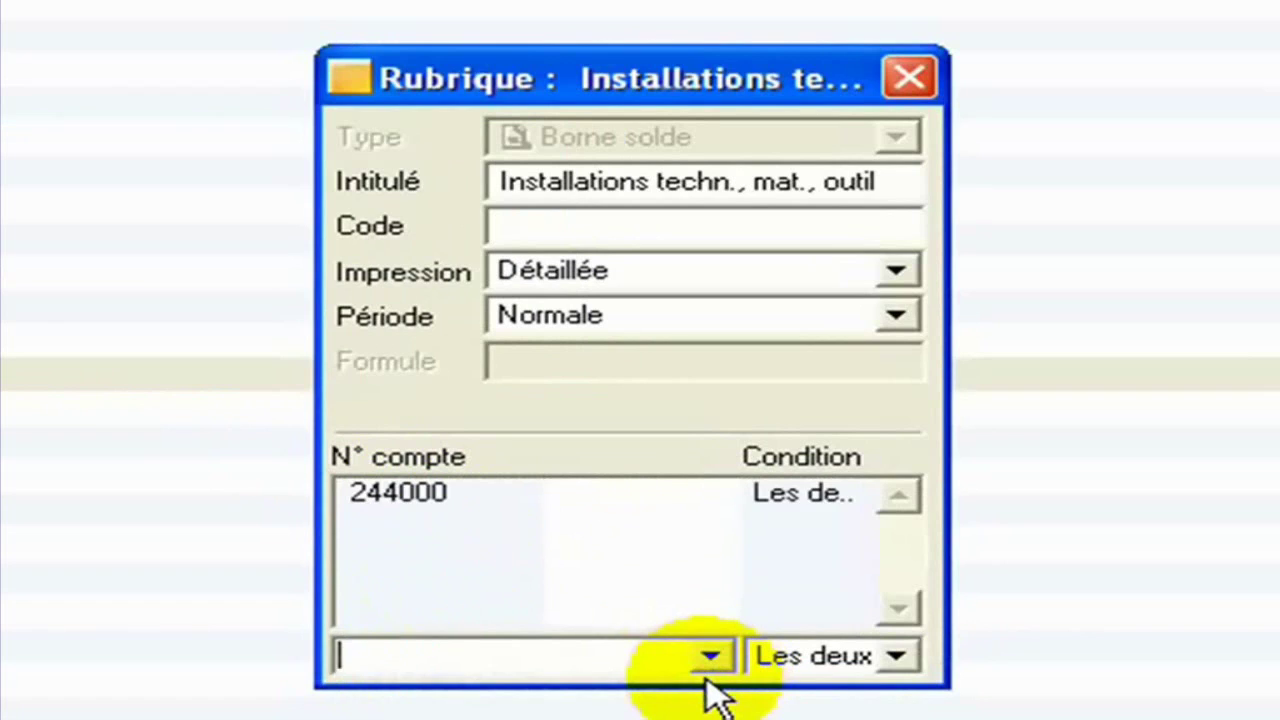
Add account 245000 matériel de transport to the rubric's account list with the condition Les deux, and close the rubric.
click(543, 640)
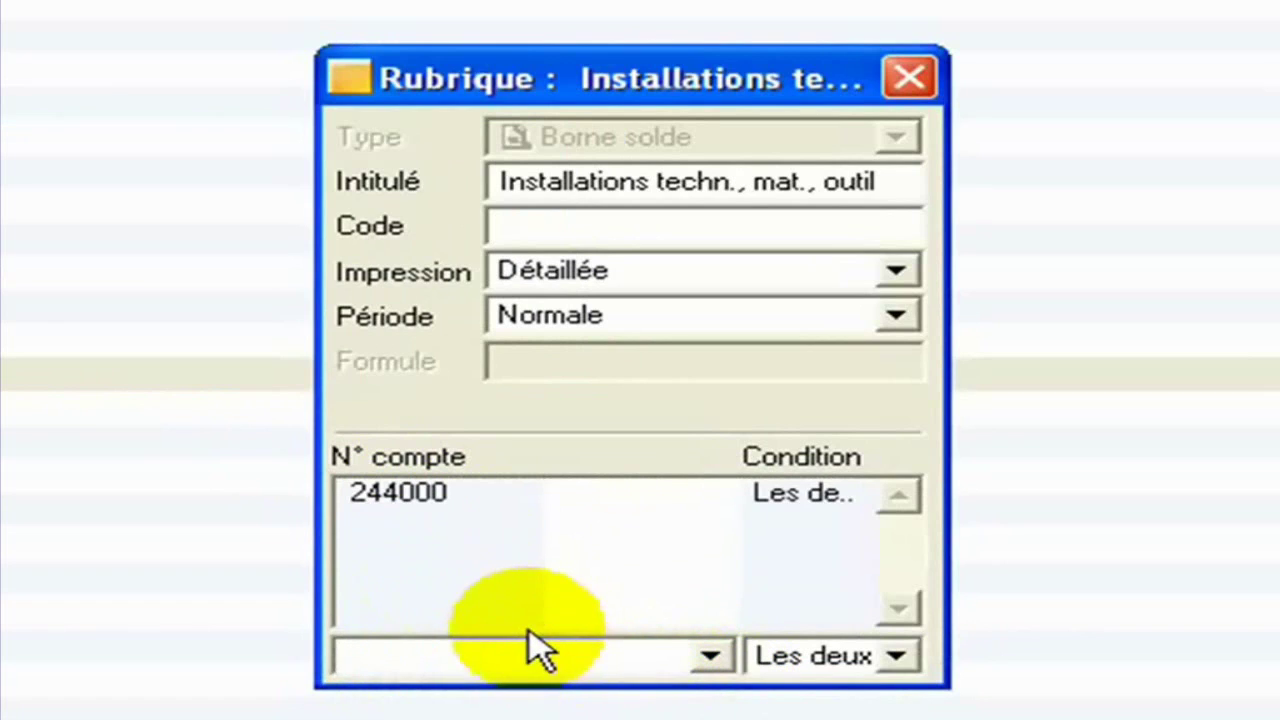
text(2)
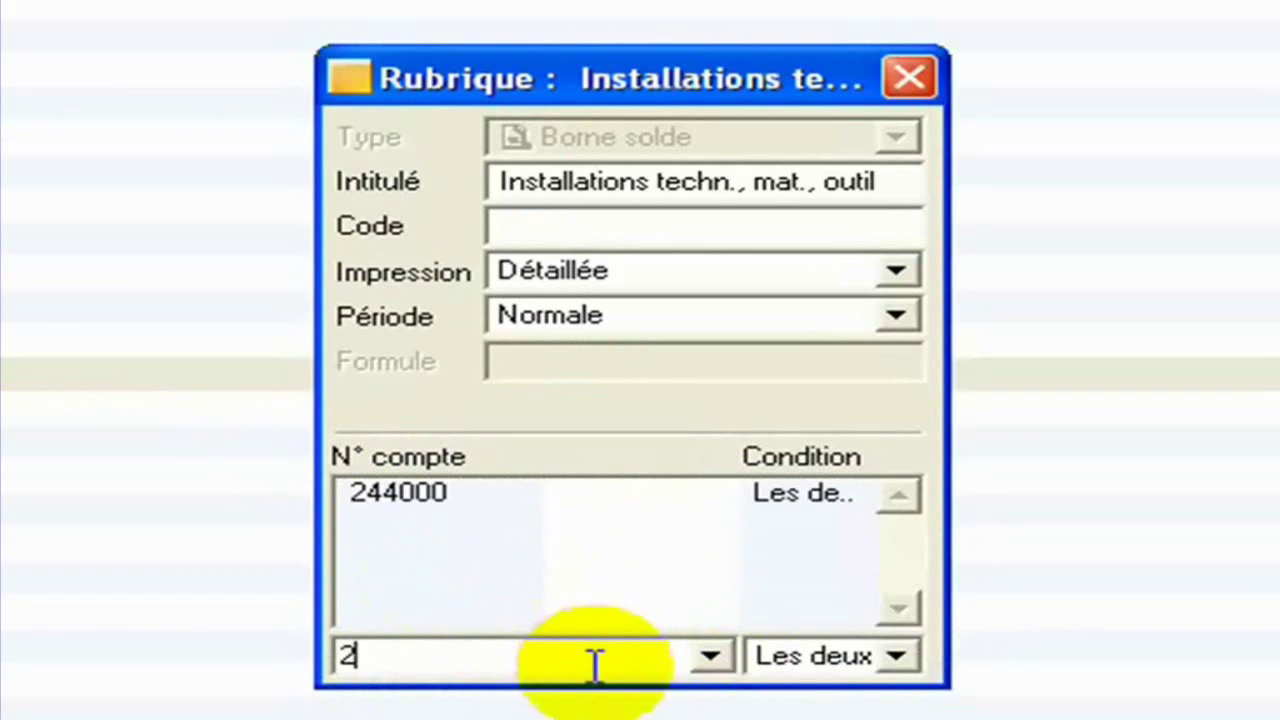
text(4)
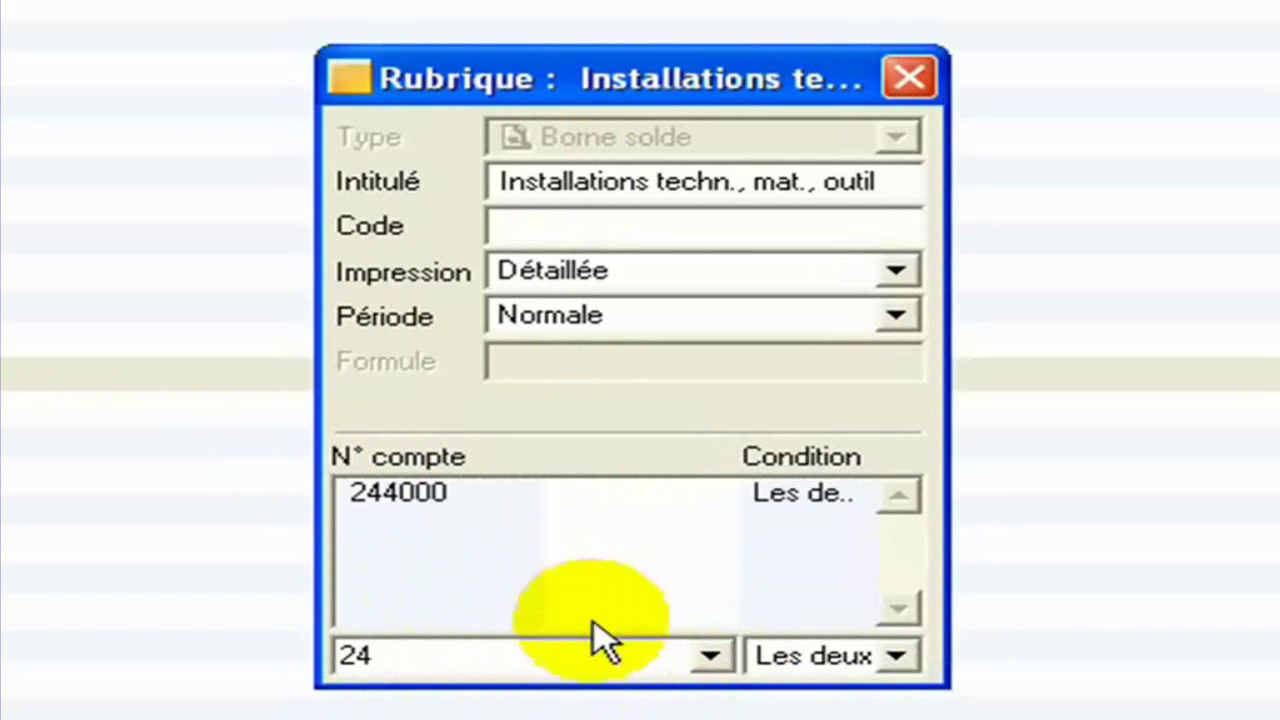
text(5)
click(712, 658)
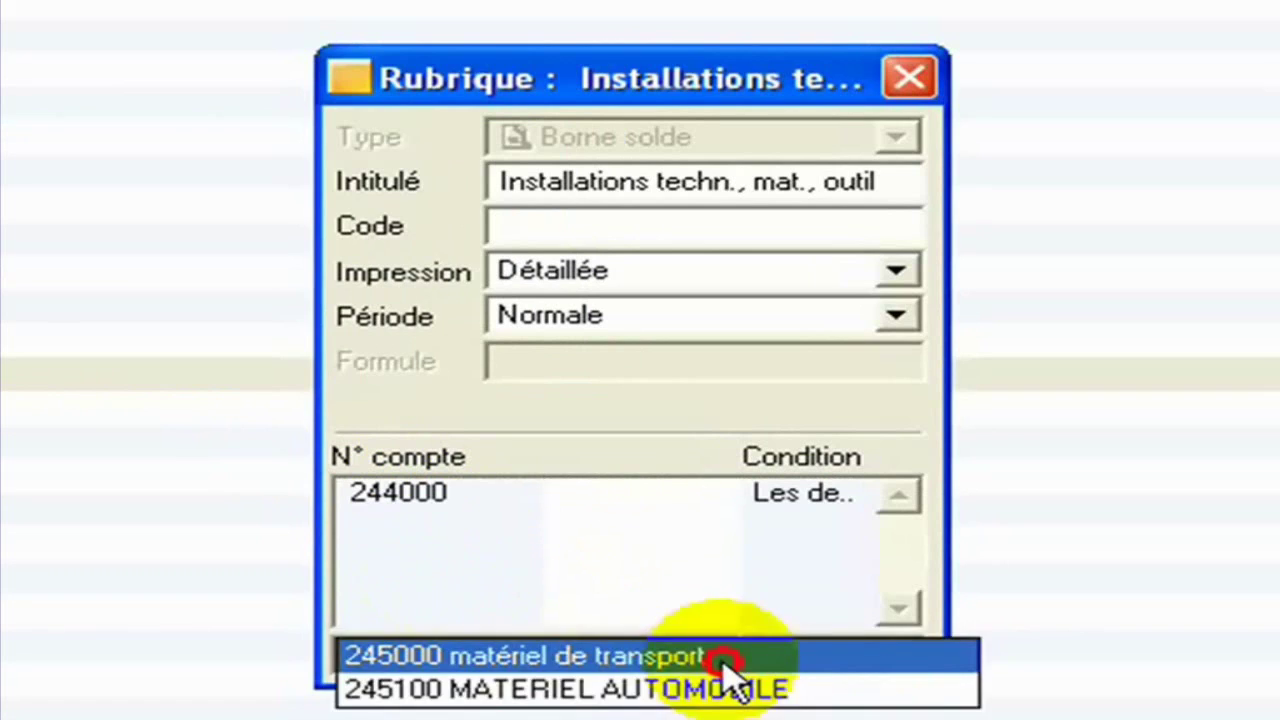
click(698, 668)
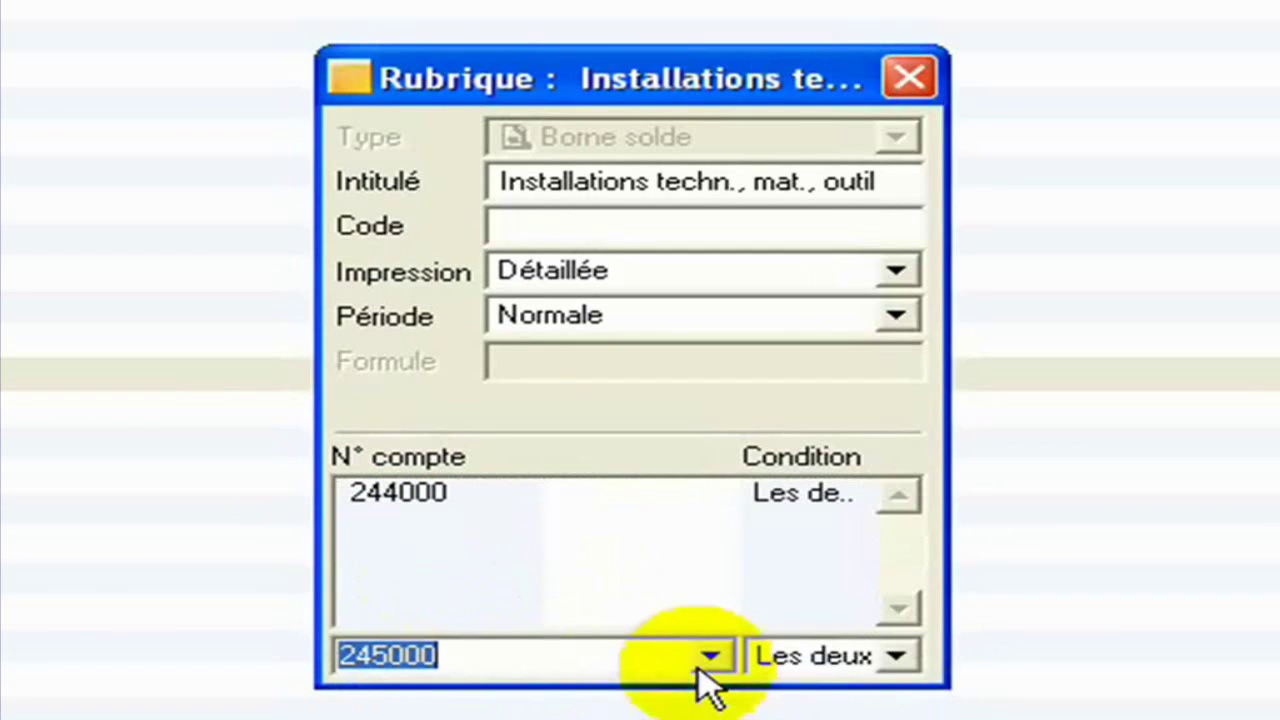
key(Return)
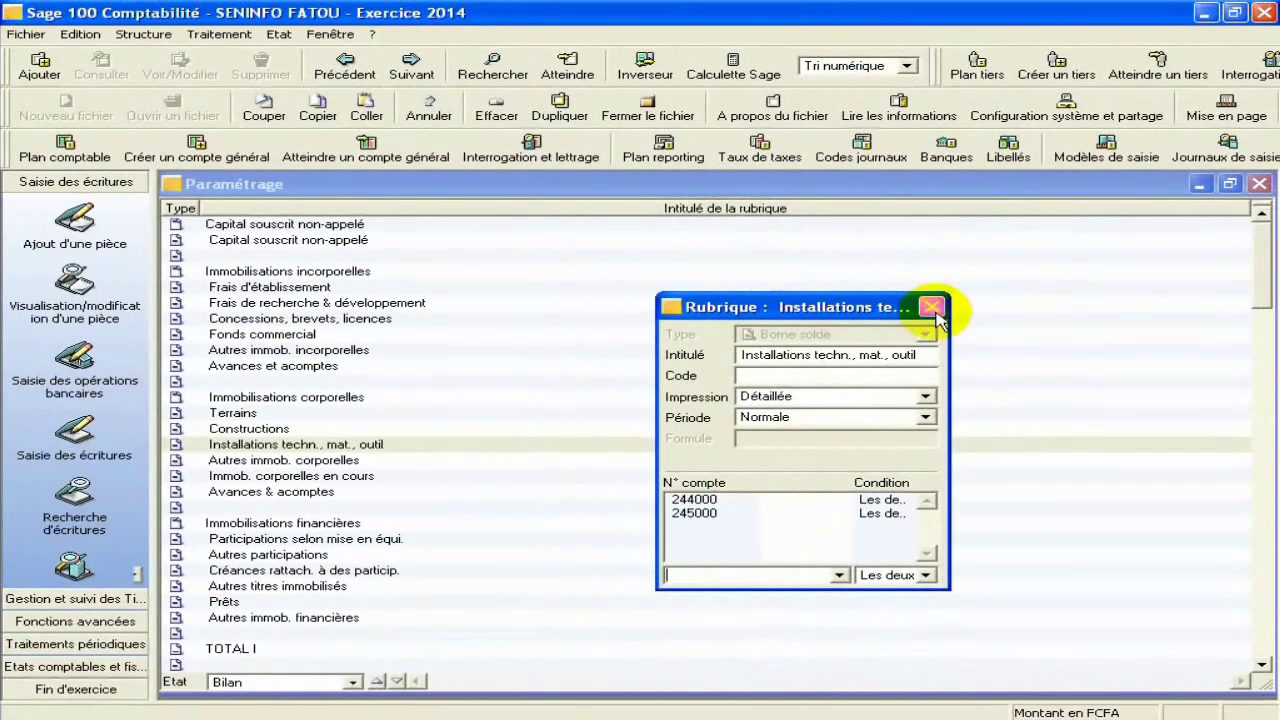
click(932, 307)
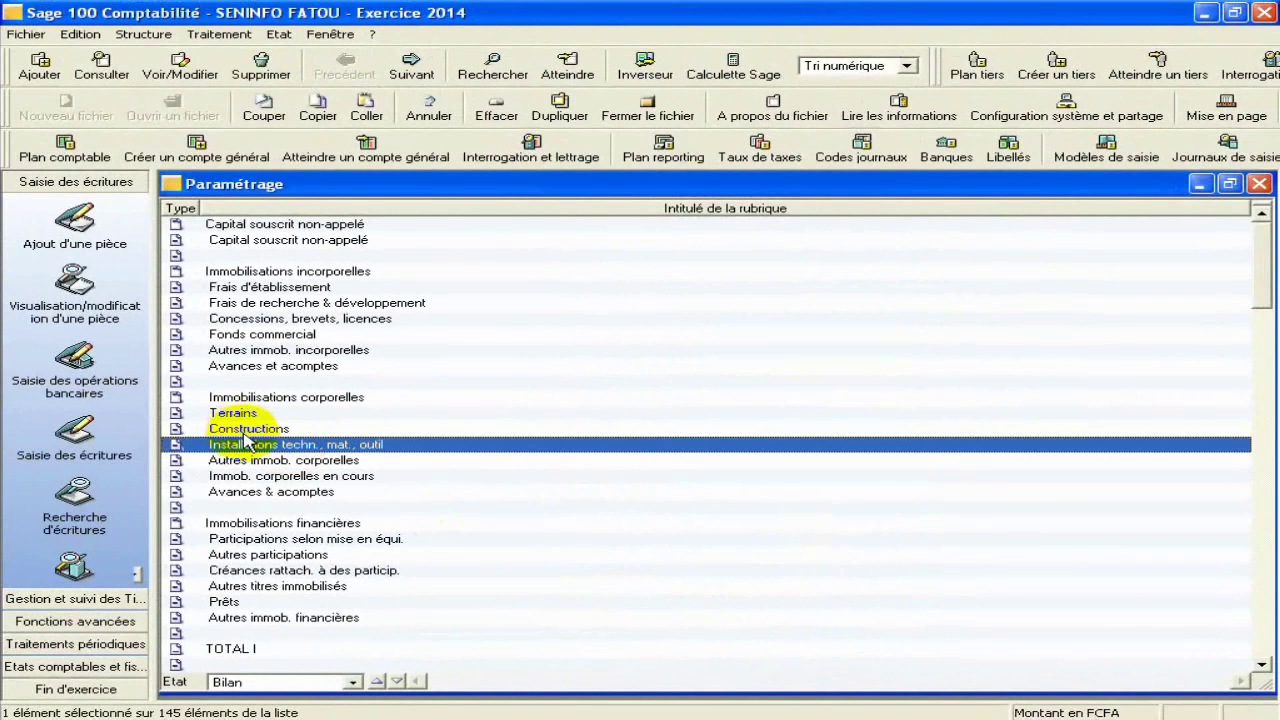
Open the Constructions rubric and delete accounts 213, 214, 2813 and 2814 from its account list.
double_click(248, 428)
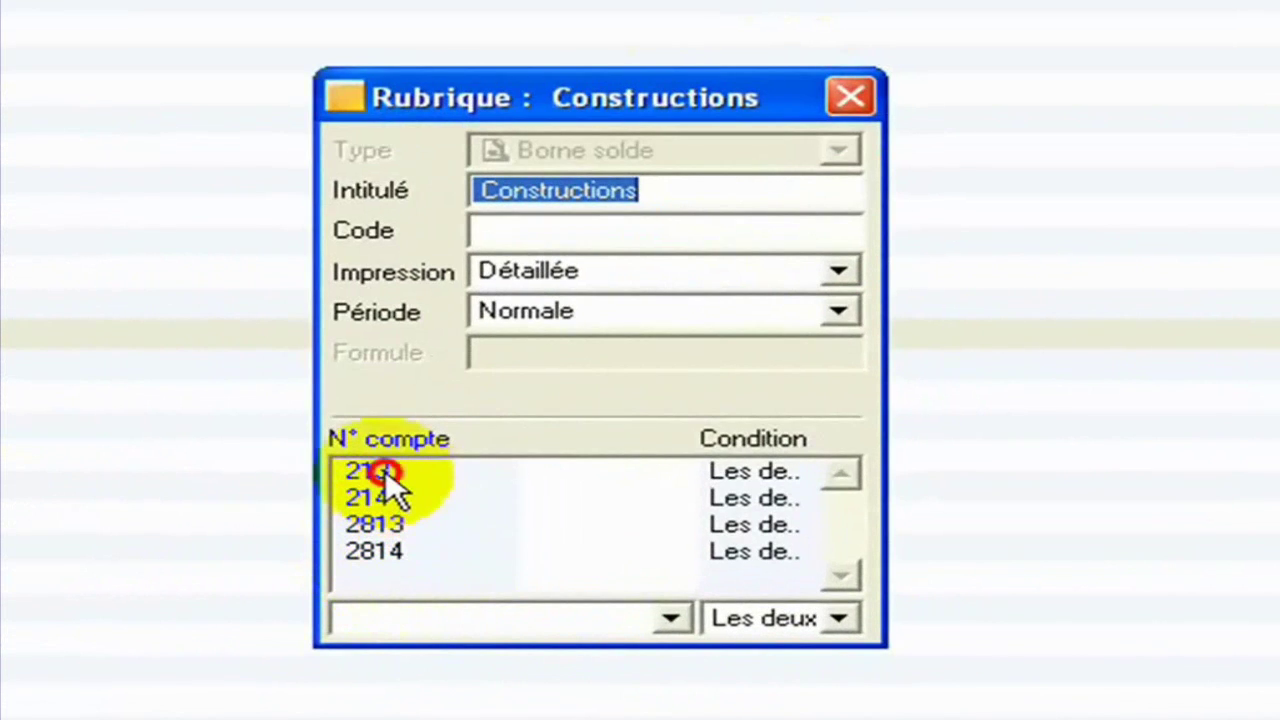
click(370, 472)
shift+click(408, 556)
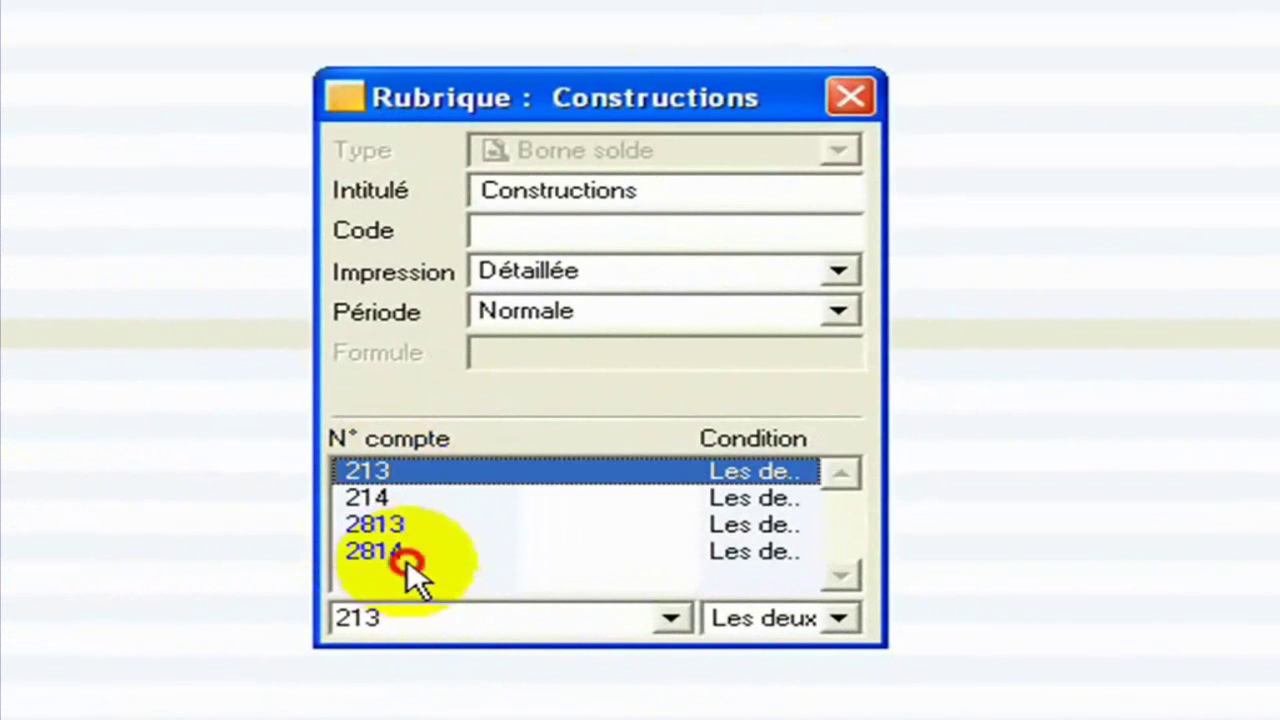
right_click(373, 484)
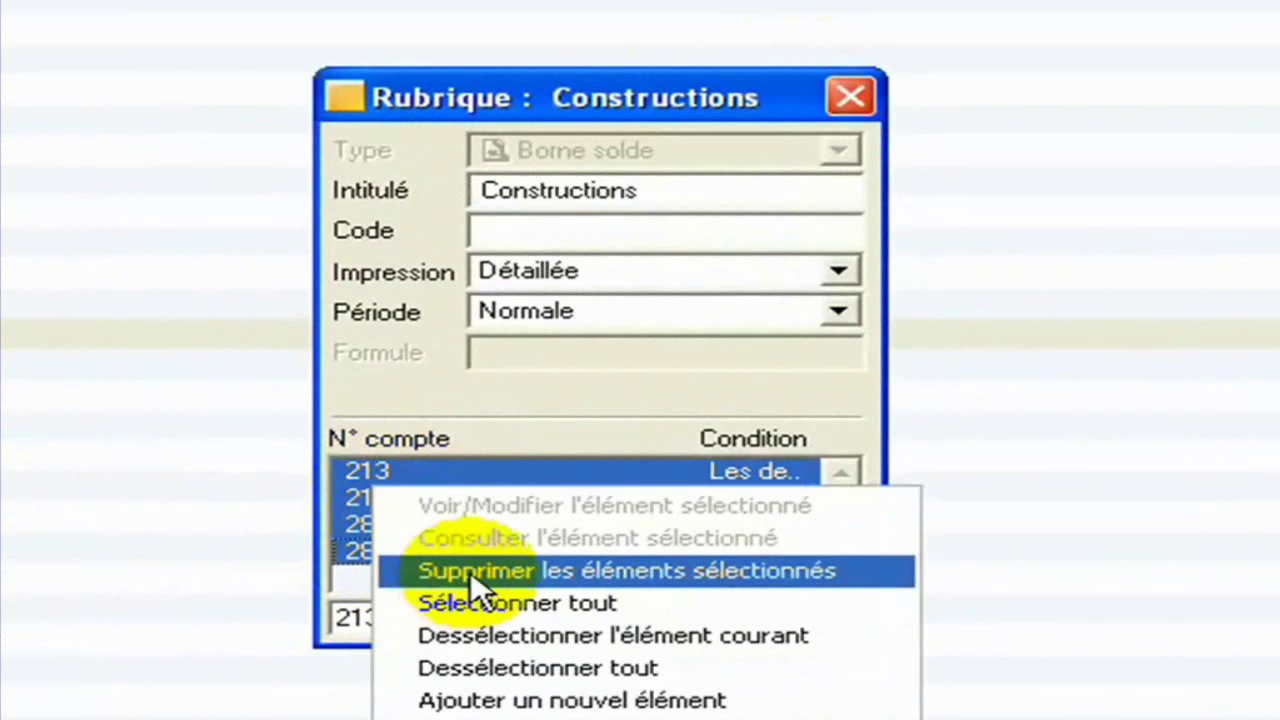
click(454, 571)
click(205, 330)
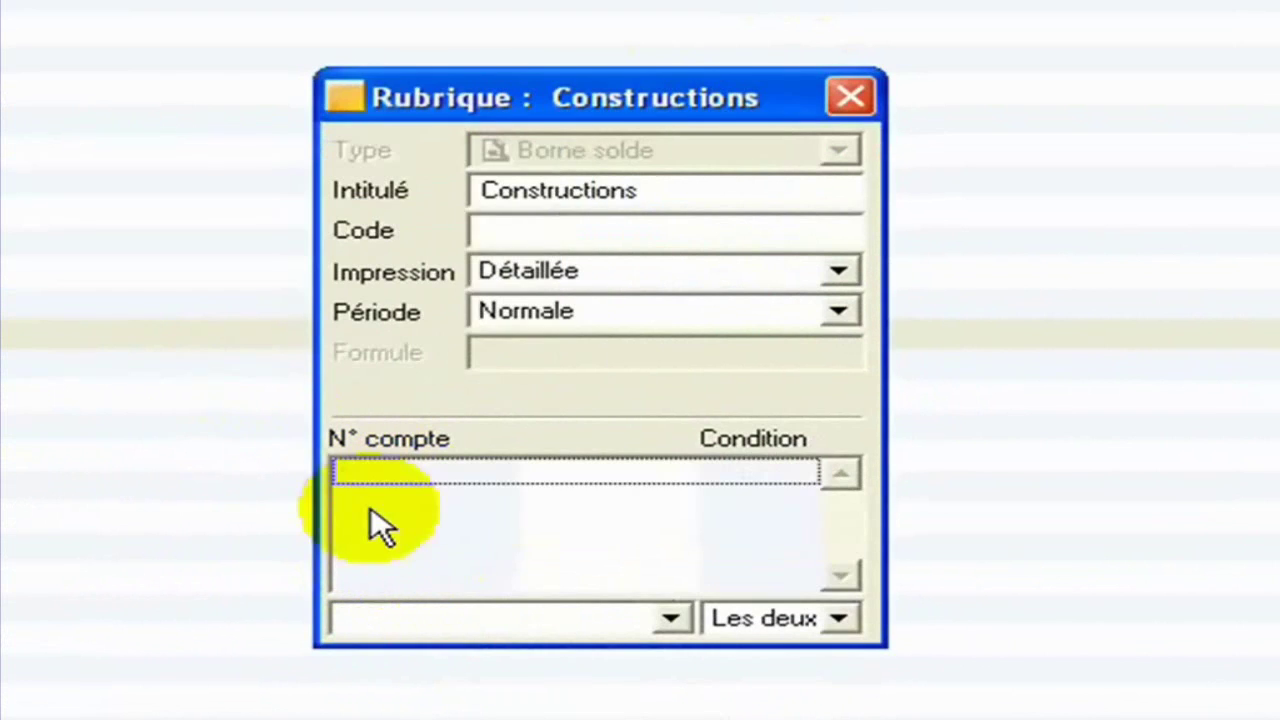
Add account 231000 Bâtiments to the Constructions rubric with the condition Les deux, and close the rubric and the Paramétrage window.
click(432, 608)
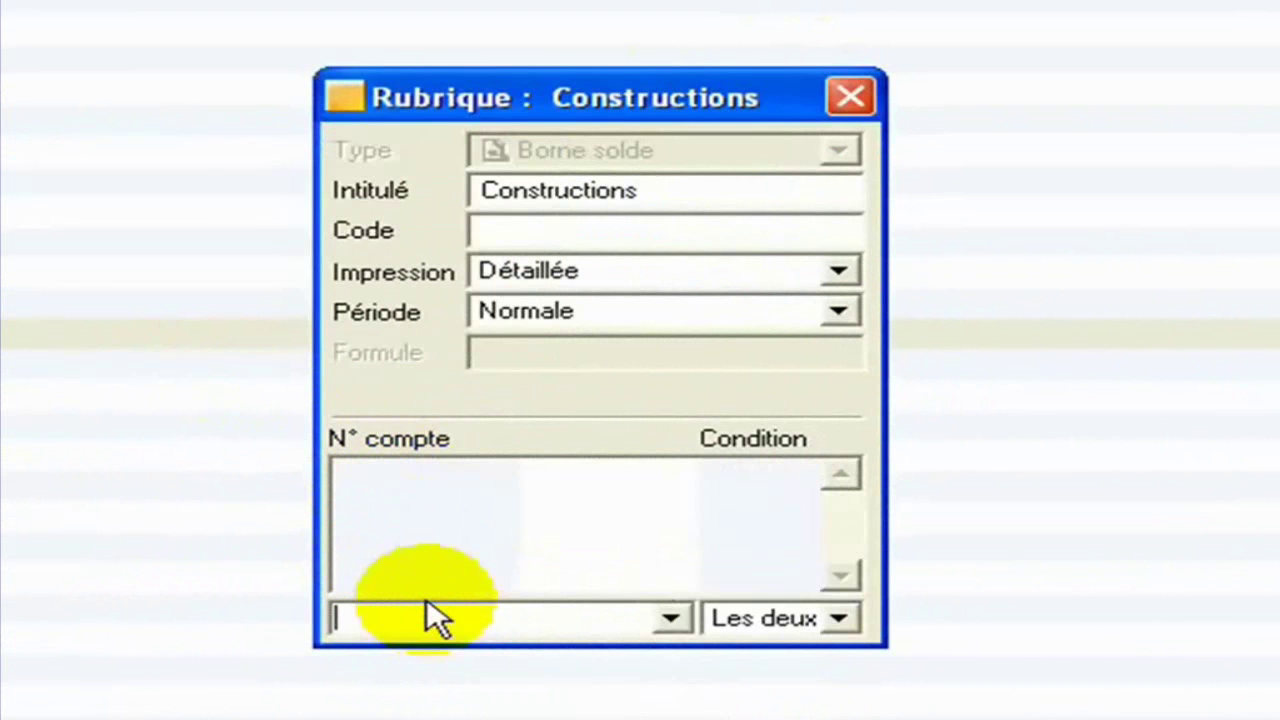
text(2)
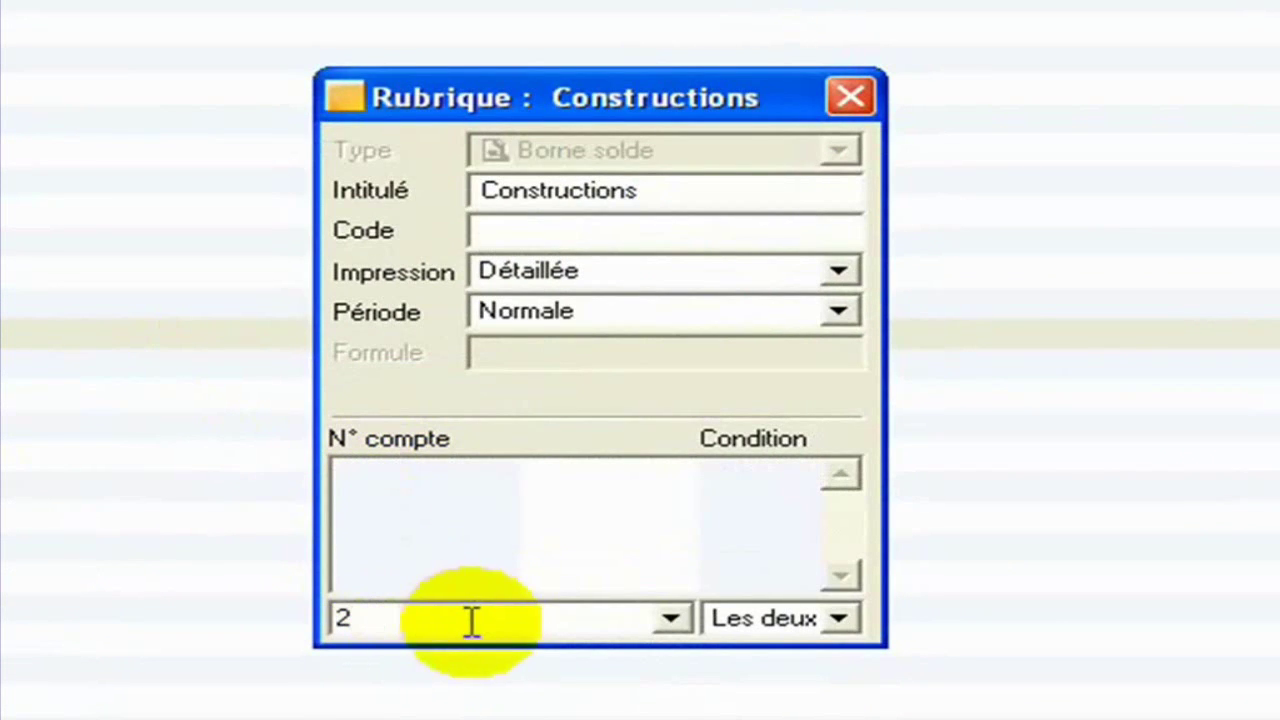
text(3)
click(673, 618)
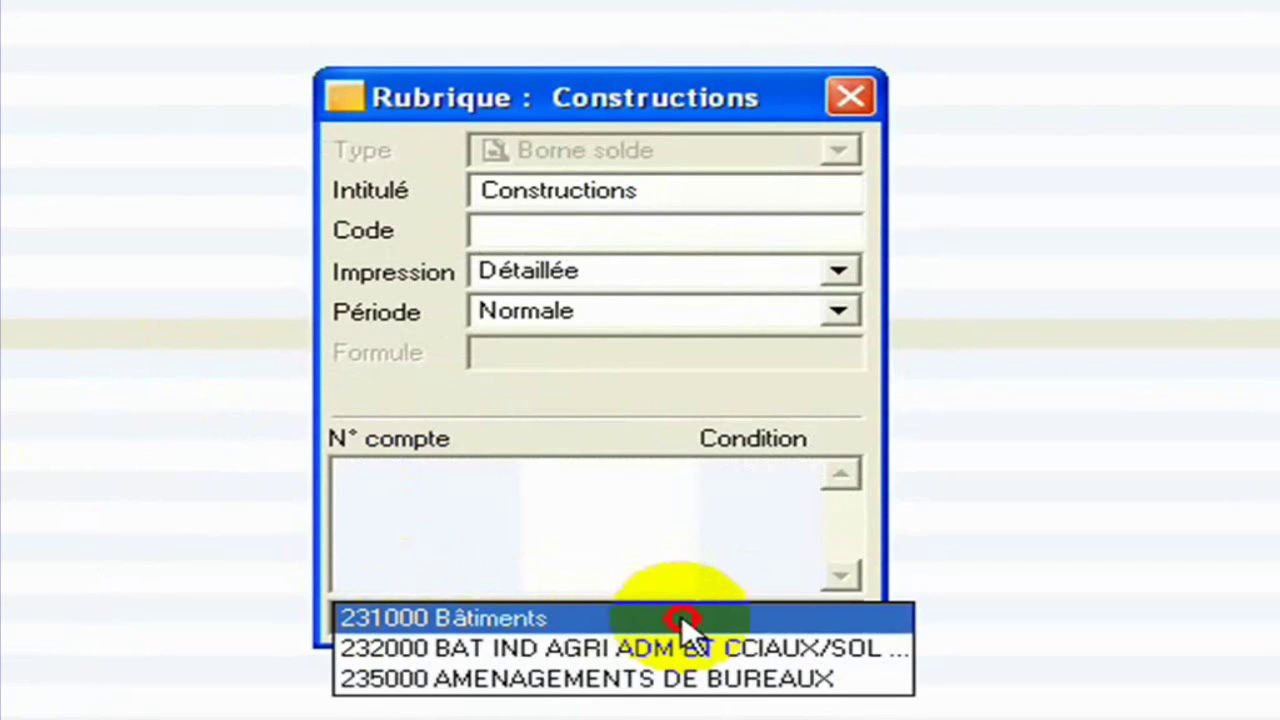
click(678, 618)
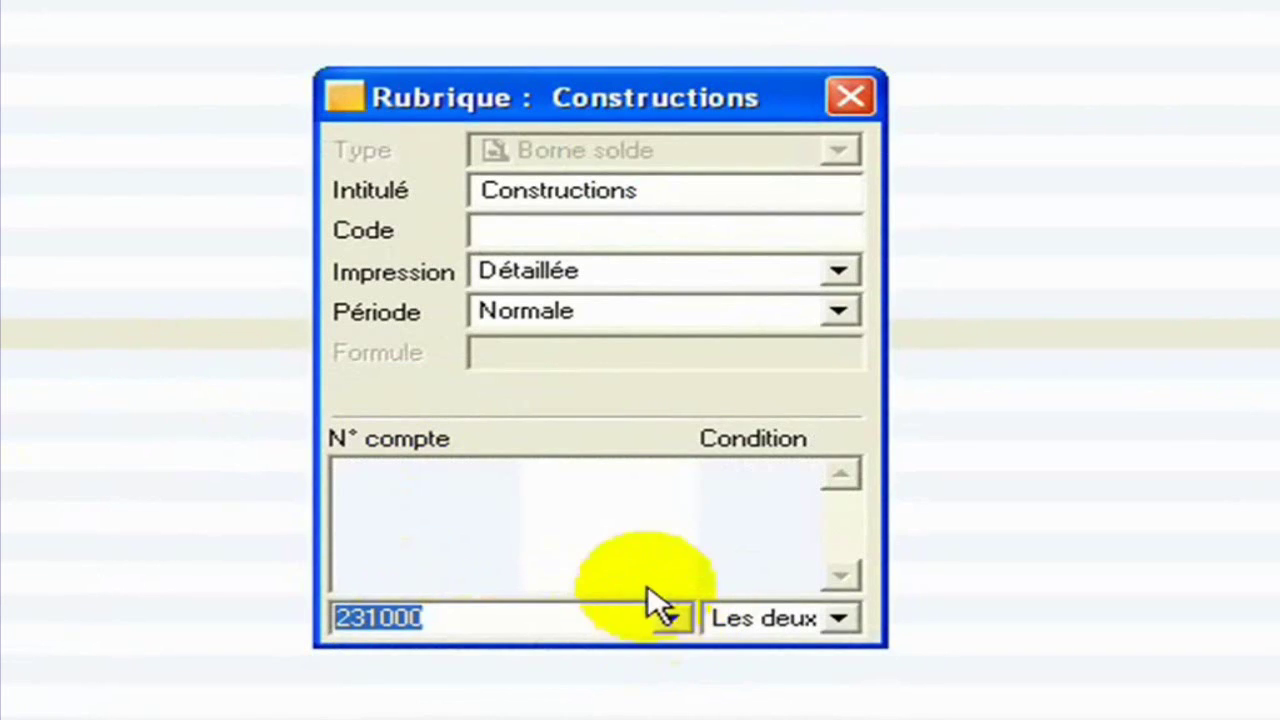
key(Return)
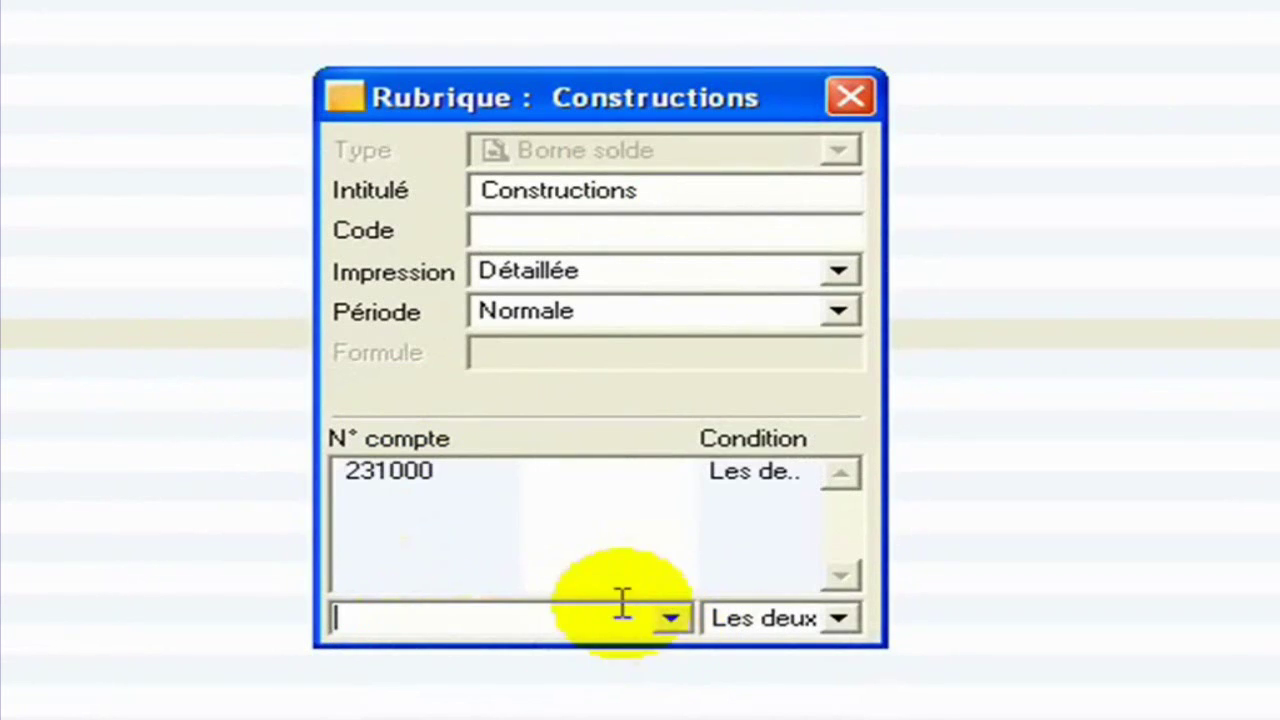
click(853, 104)
click(1268, 78)
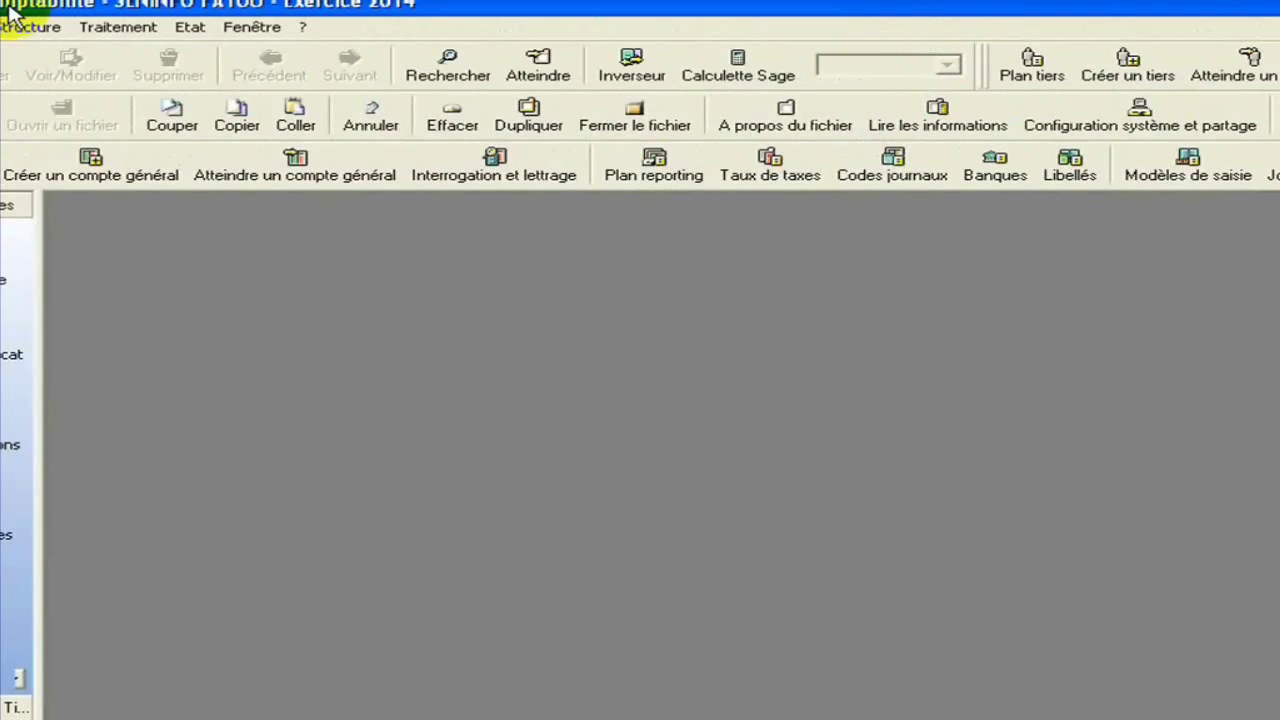
Generate the print preview of the Bilan/compte de résultat for 010114 to 311214 with only Impression bilan enabled.
click(224, 45)
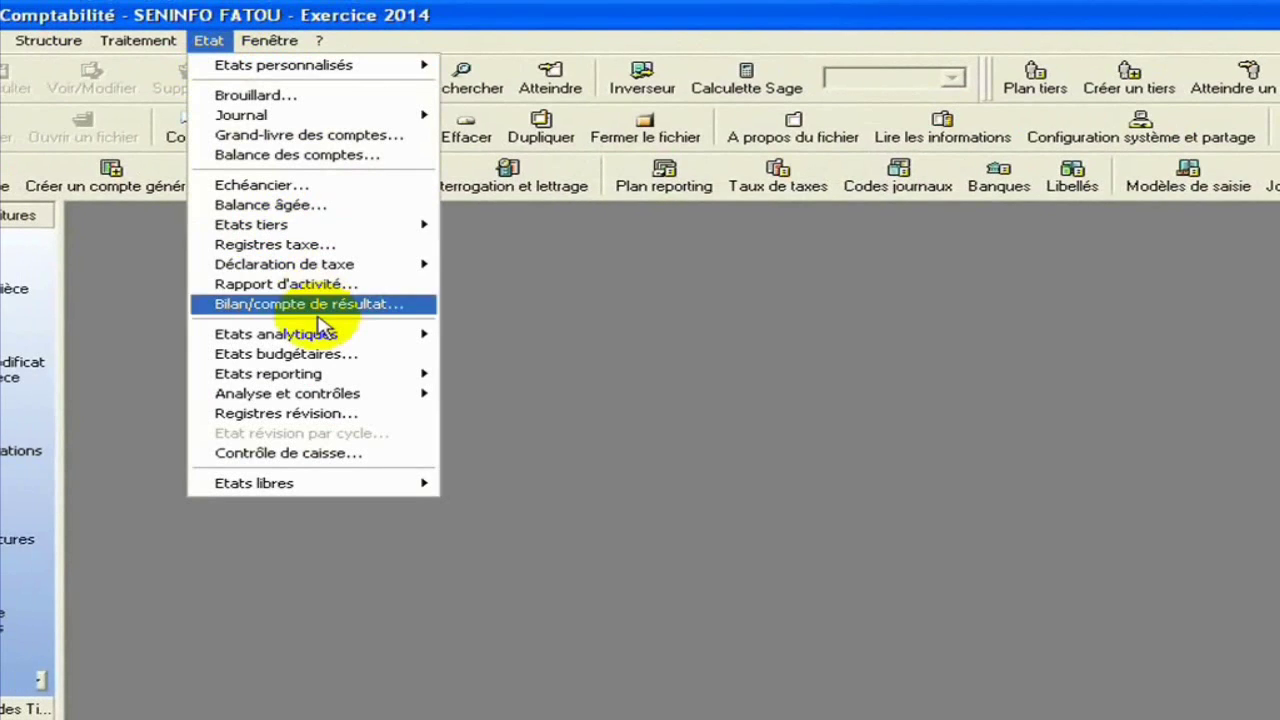
click(323, 304)
click(456, 424)
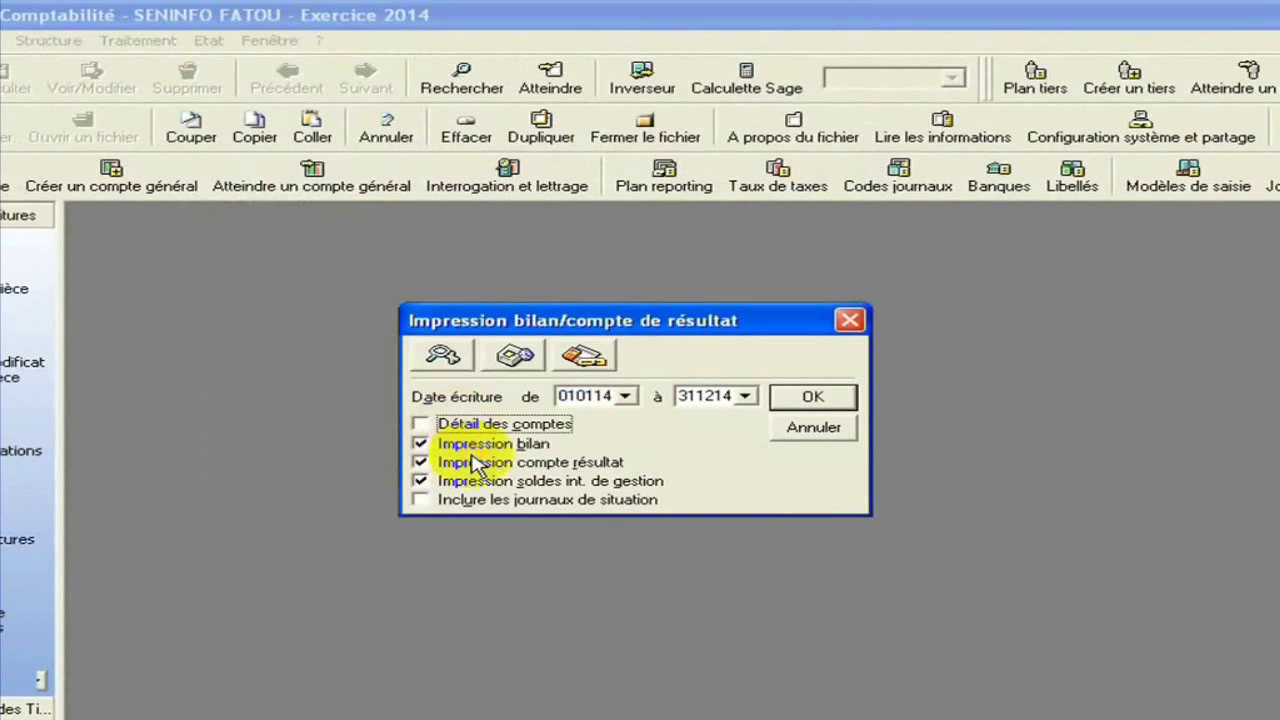
click(477, 465)
click(466, 484)
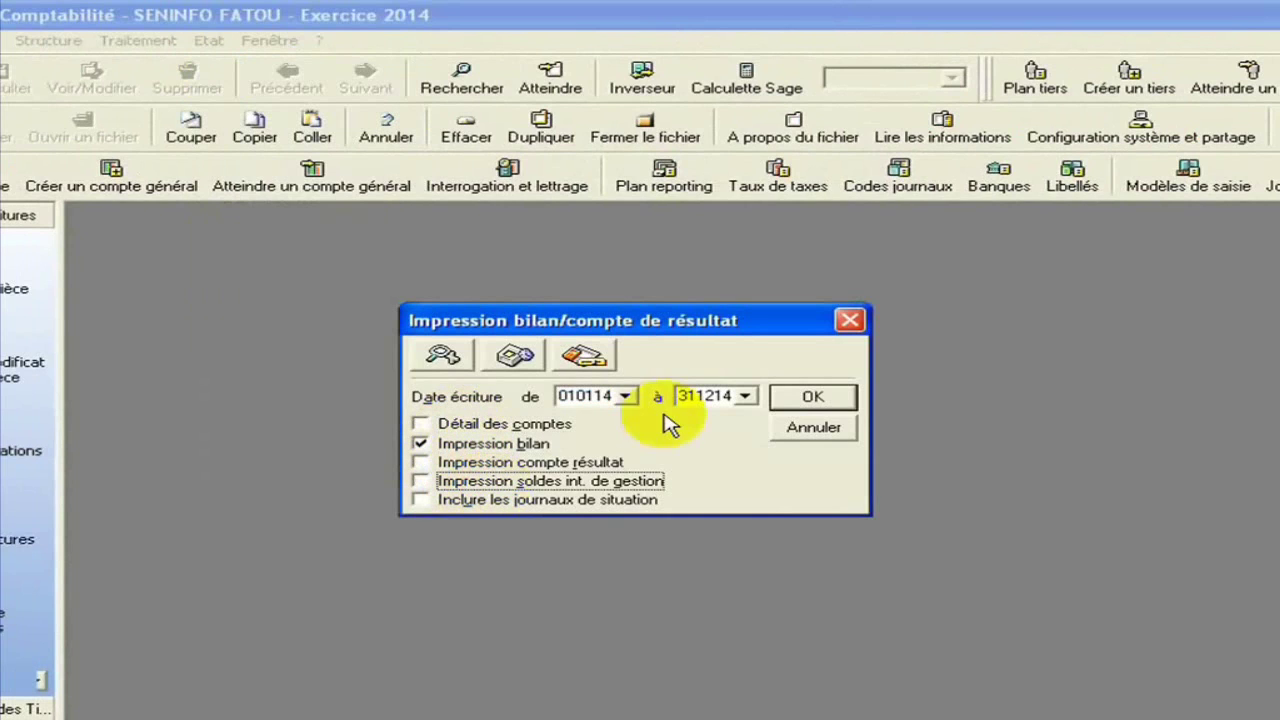
click(790, 398)
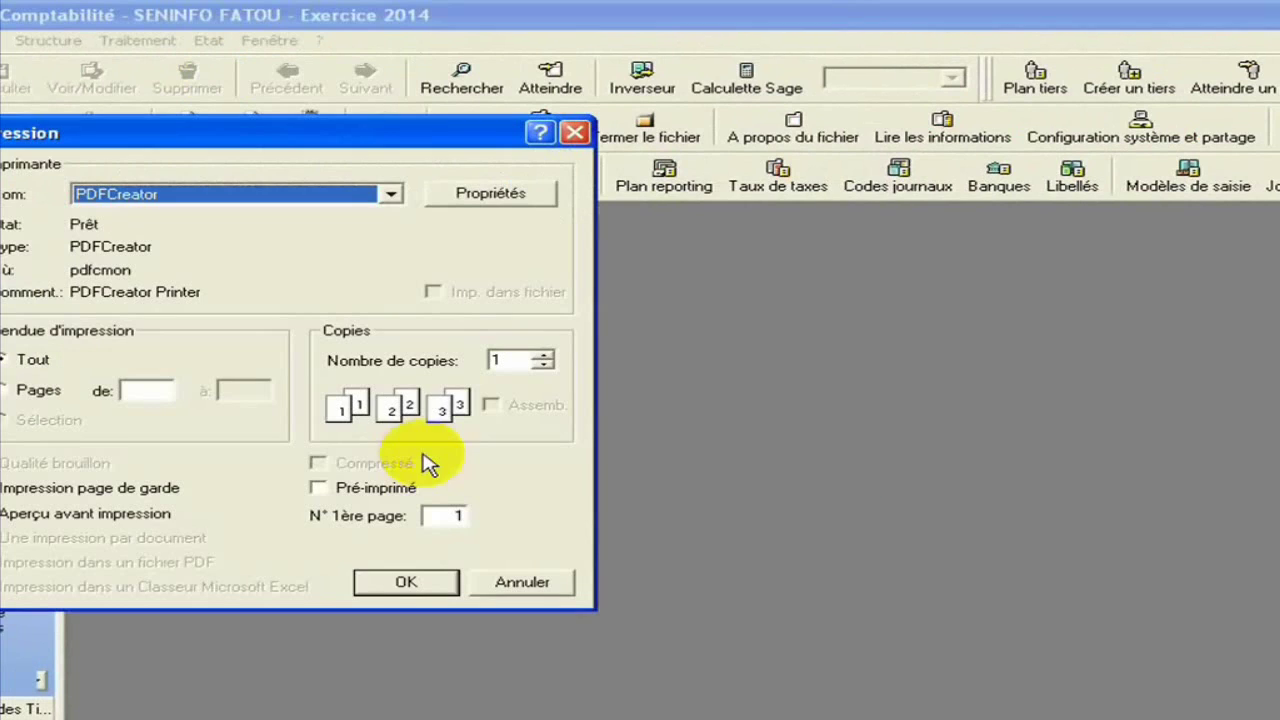
click(402, 584)
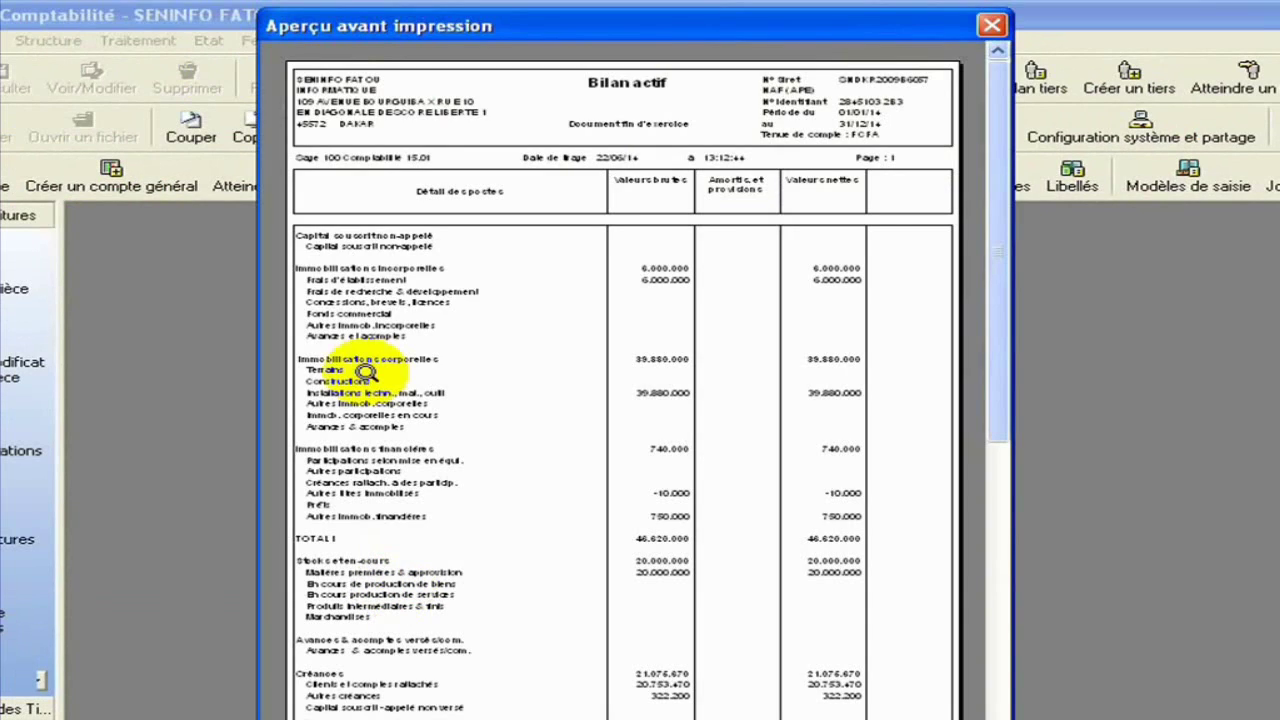
Enlarge the Bilan actif preview and examine the amounts of the immobilisations corporelles and the rubrics that follow.
click(437, 342)
scroll(522, 455, down, 3)
scroll(522, 462, down, 1)
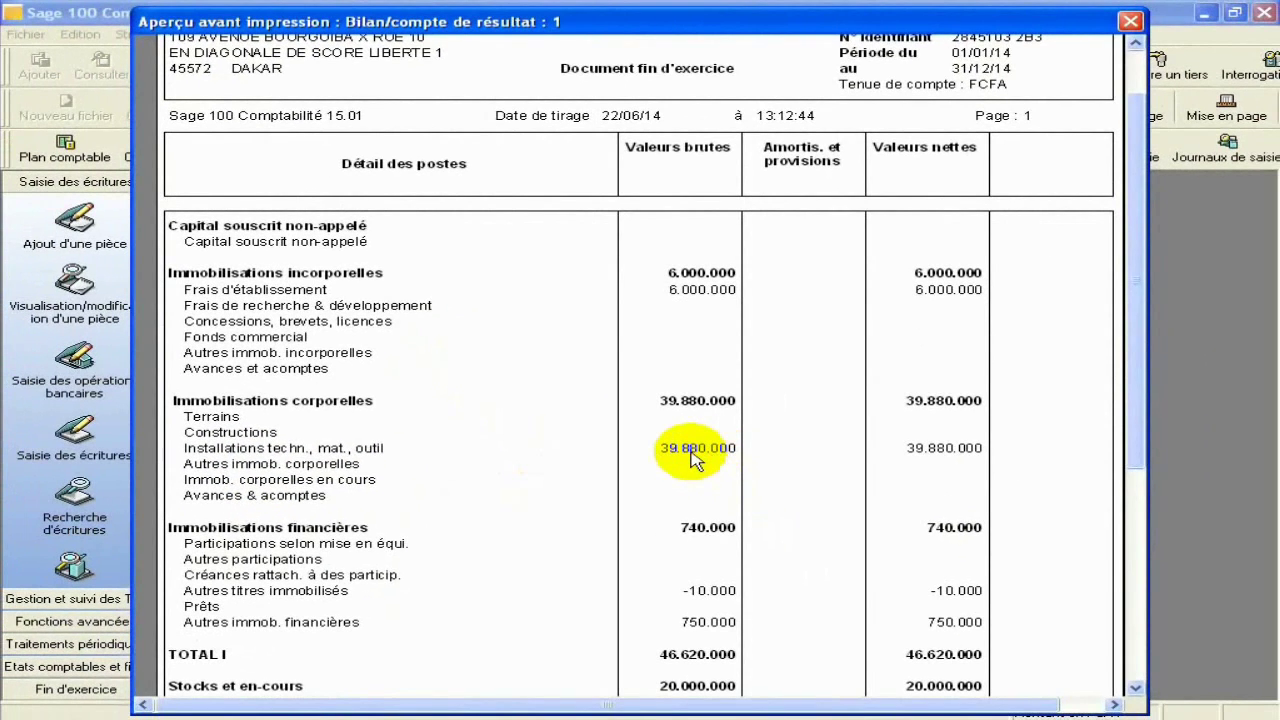
scroll(690, 458, down, 1)
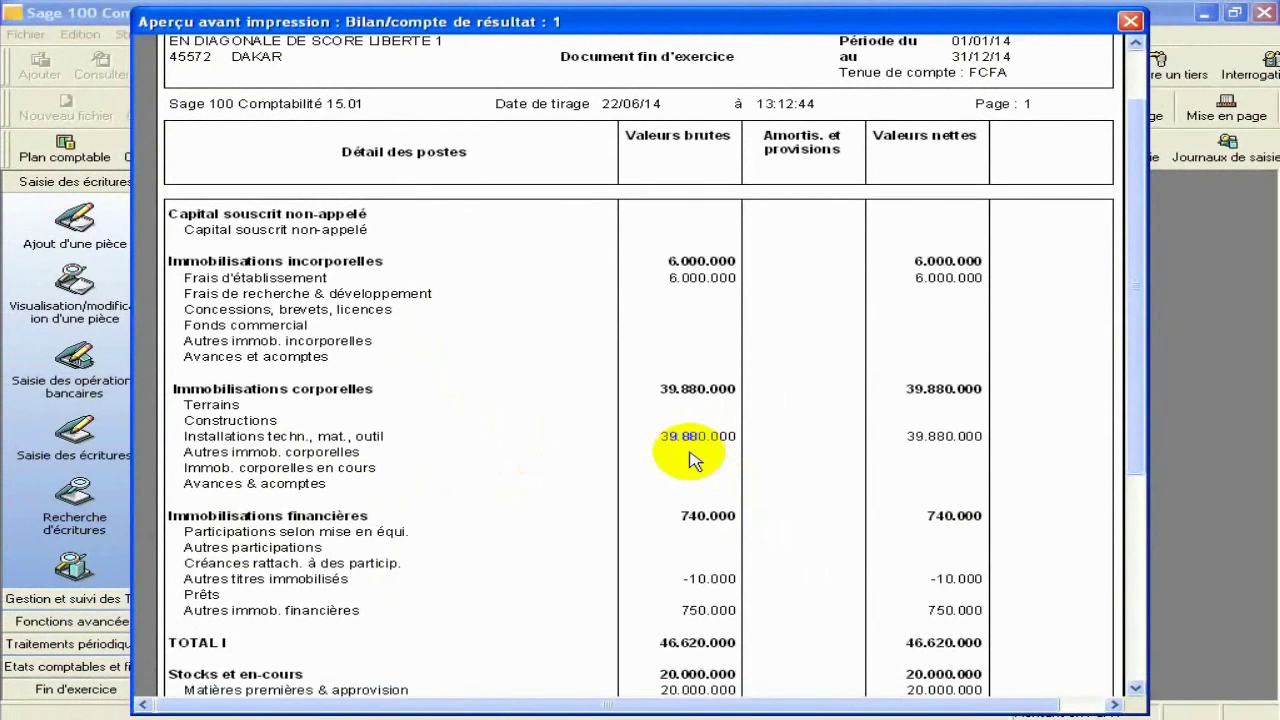
scroll(690, 458, down, 3)
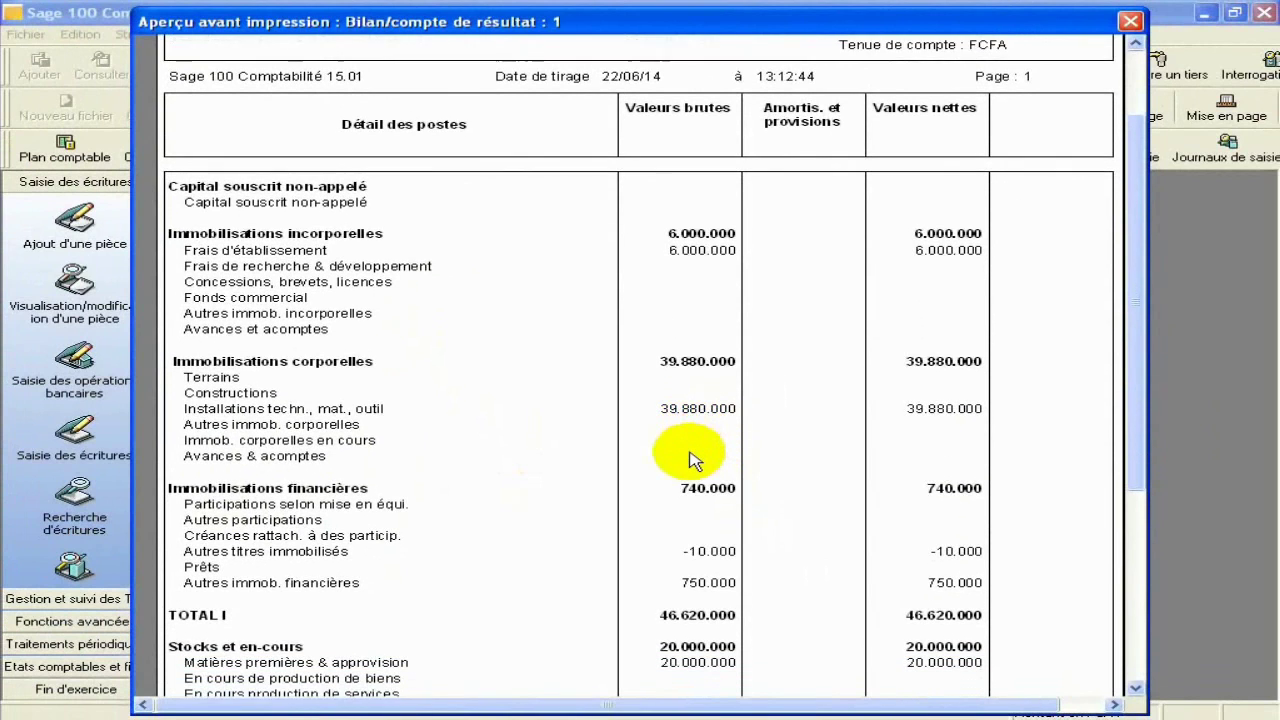
scroll(690, 458, down, 2)
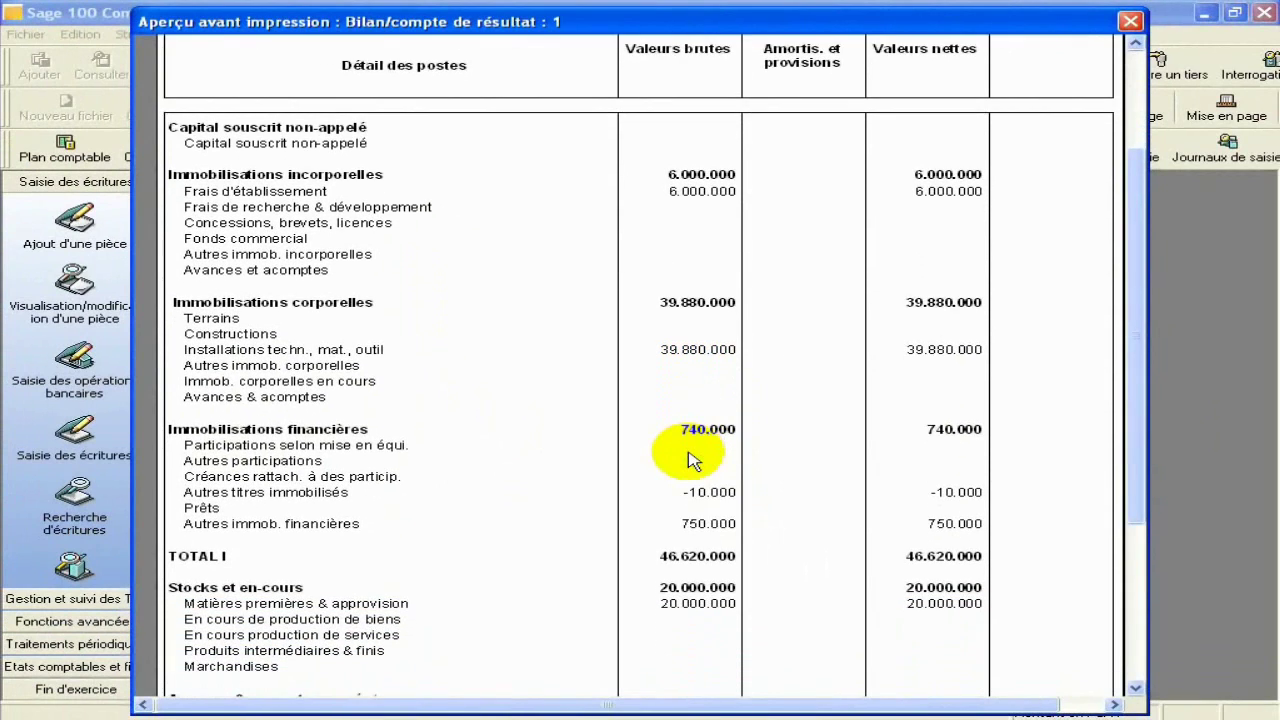